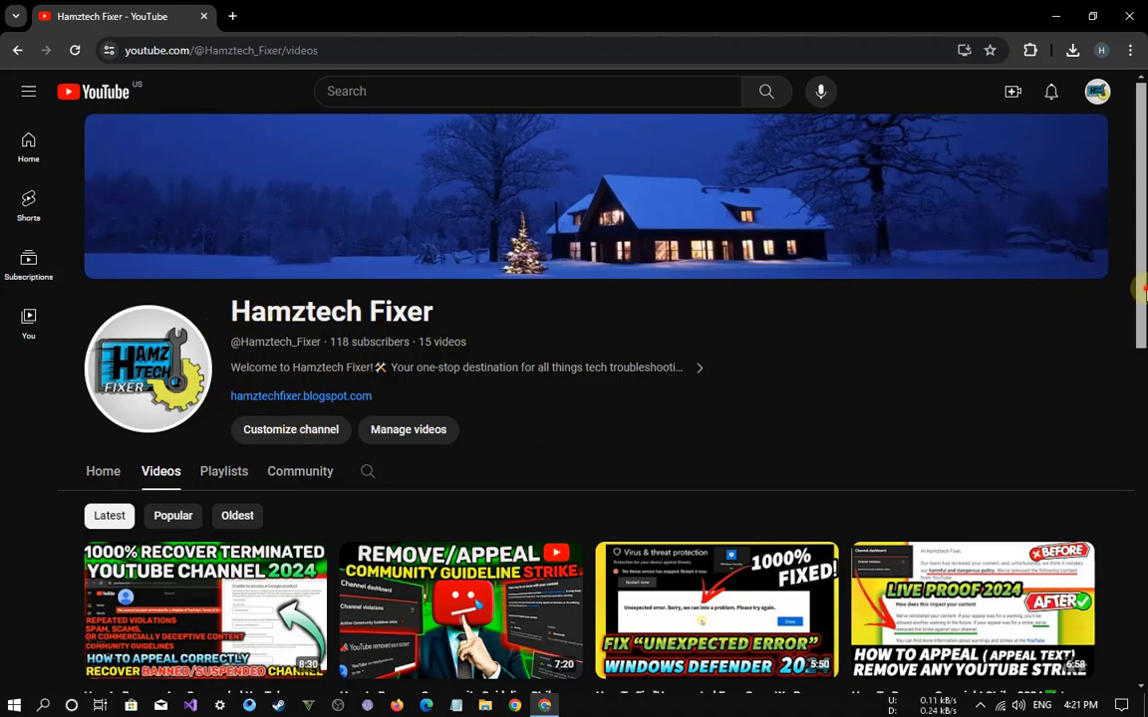
Step: Scroll down the Hamztech Fixer channel's video list
{"action": "mouse_move", "coordinate": [1139, 292]}
{"action": "left_mouse_down"}
{"action": "mouse_move", "coordinate": [1139, 429]}
{"action": "mouse_move", "coordinate": [1132, 308]}
{"action": "left_mouse_up"}
{"action": "left_click", "coordinate": [1051, 15]}
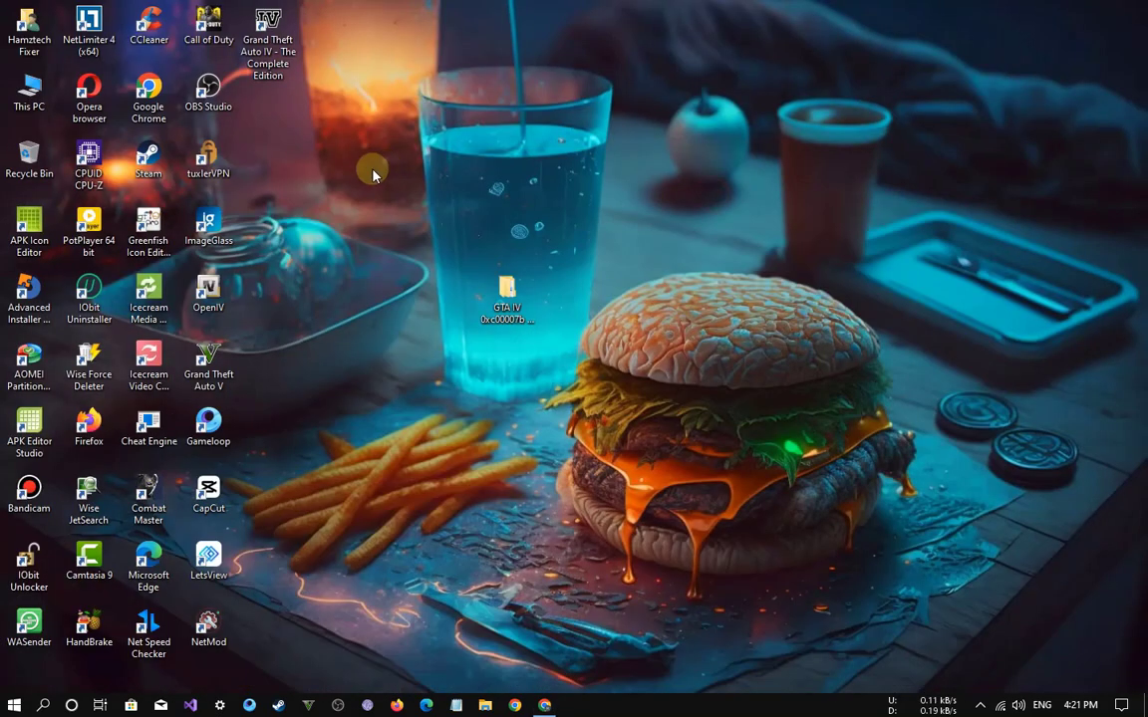
{"action": "double_click", "coordinate": [280, 62]}
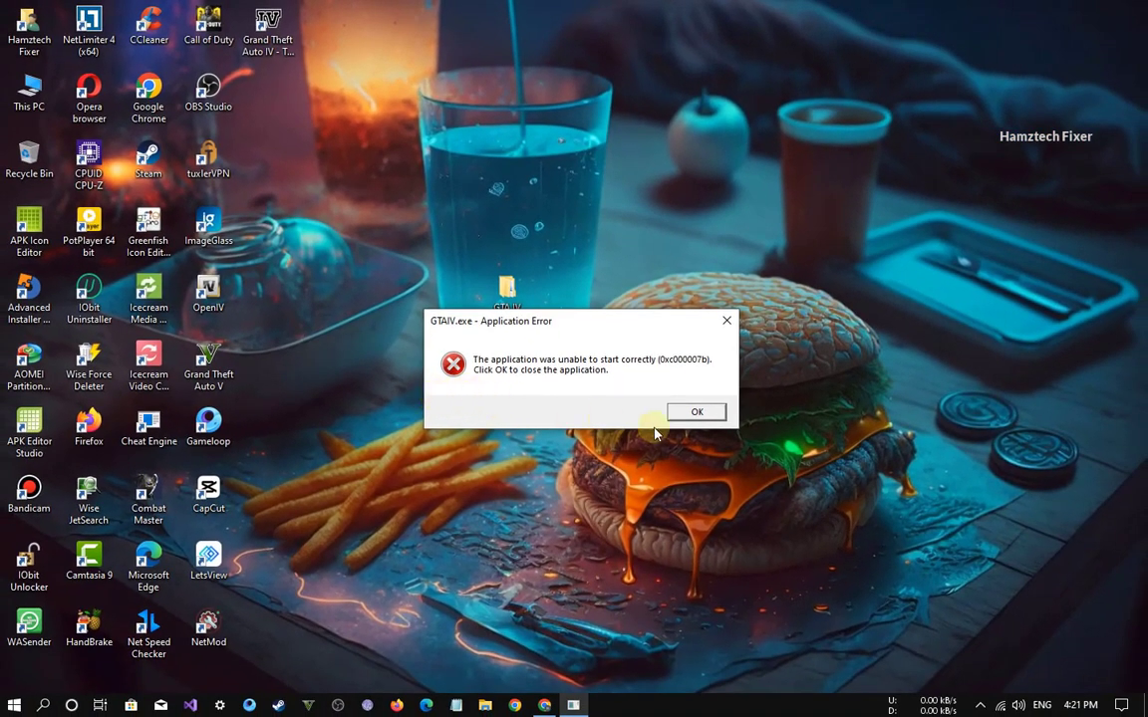
{"action": "left_click", "coordinate": [688, 414]}
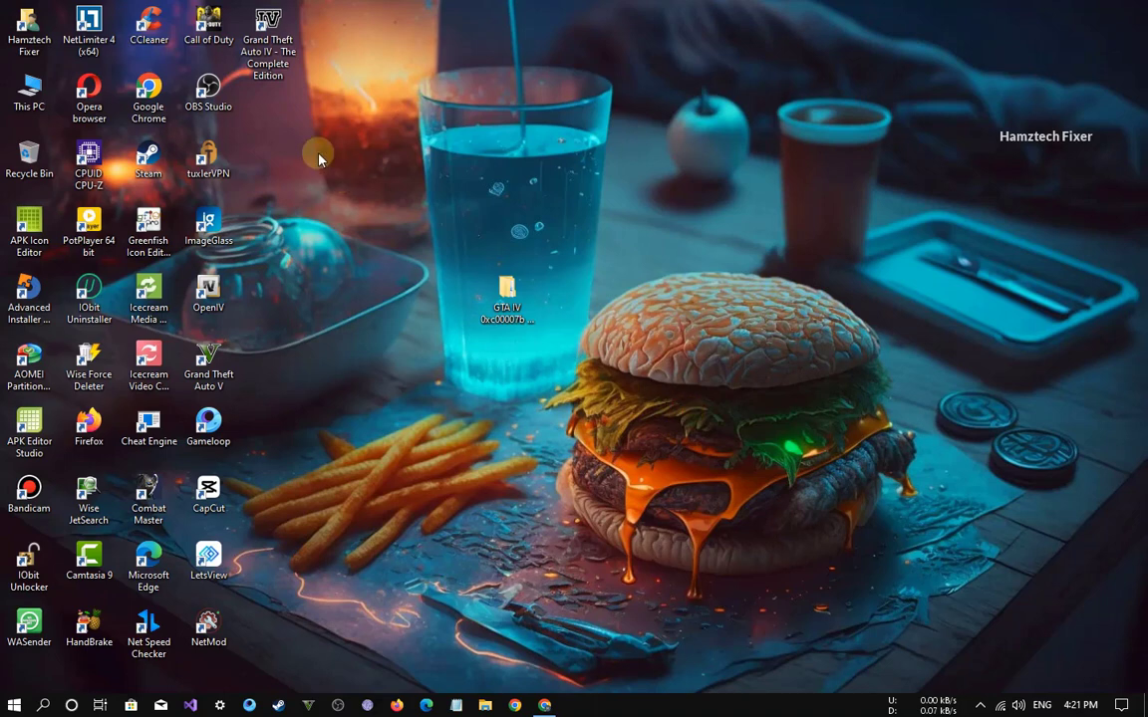
{"action": "double_click", "coordinate": [265, 45]}
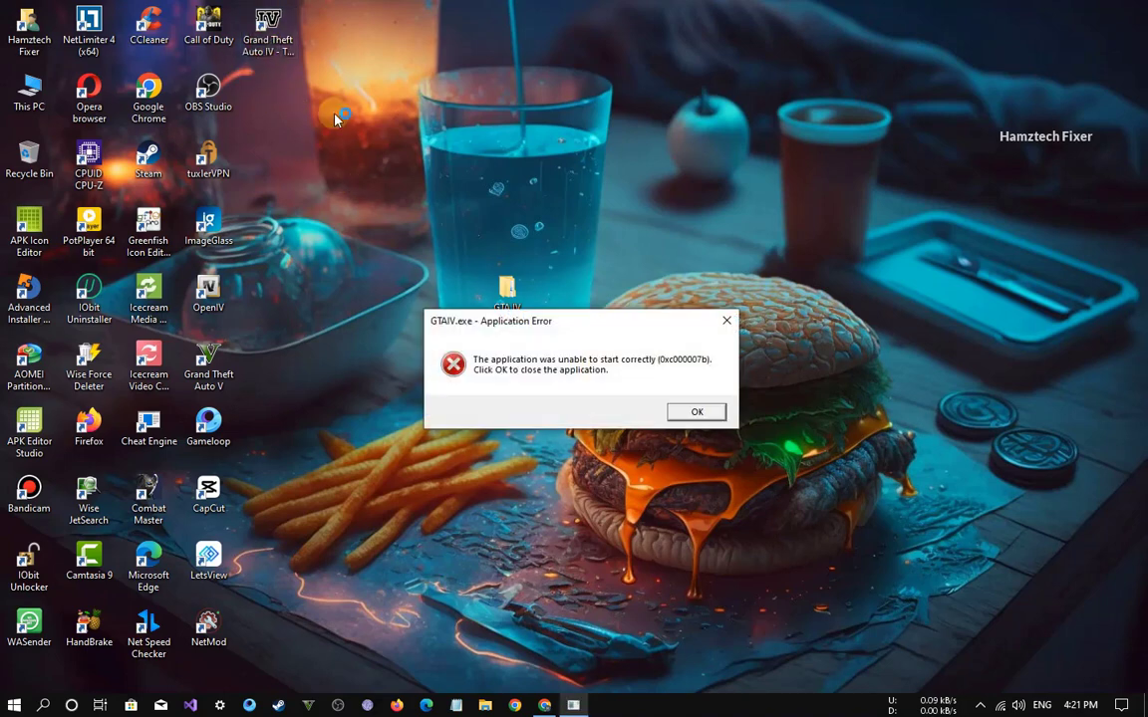
{"action": "left_click", "coordinate": [530, 324]}
{"action": "left_click", "coordinate": [1081, 698]}
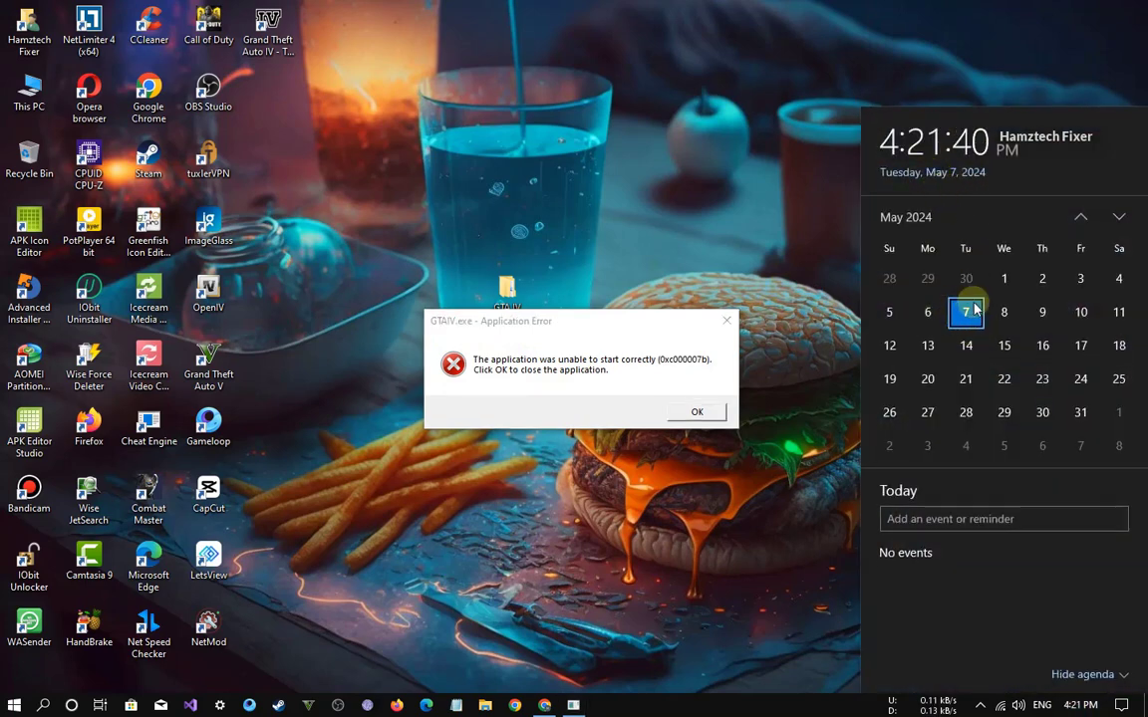
{"action": "left_click", "coordinate": [677, 389]}
{"action": "left_click", "coordinate": [692, 414]}
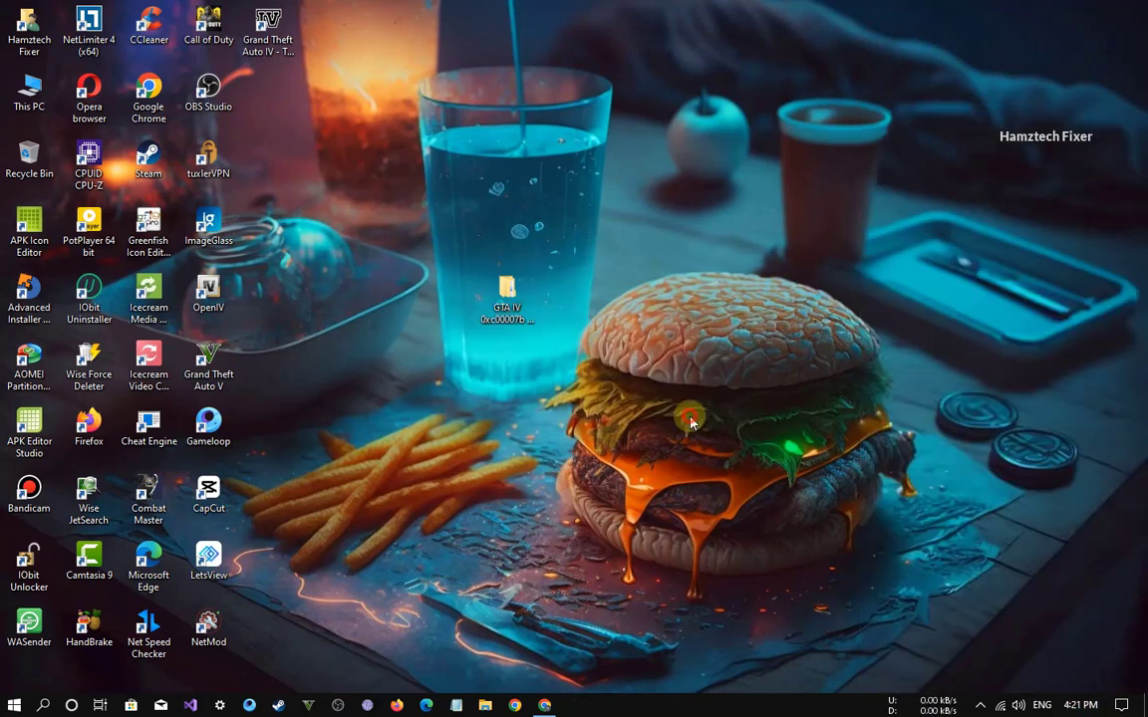
Step: Open the GTA IV install folder and run GTAIV as administrator, dismissing the 0xc000007b error
{"action": "right_click", "coordinate": [255, 29]}
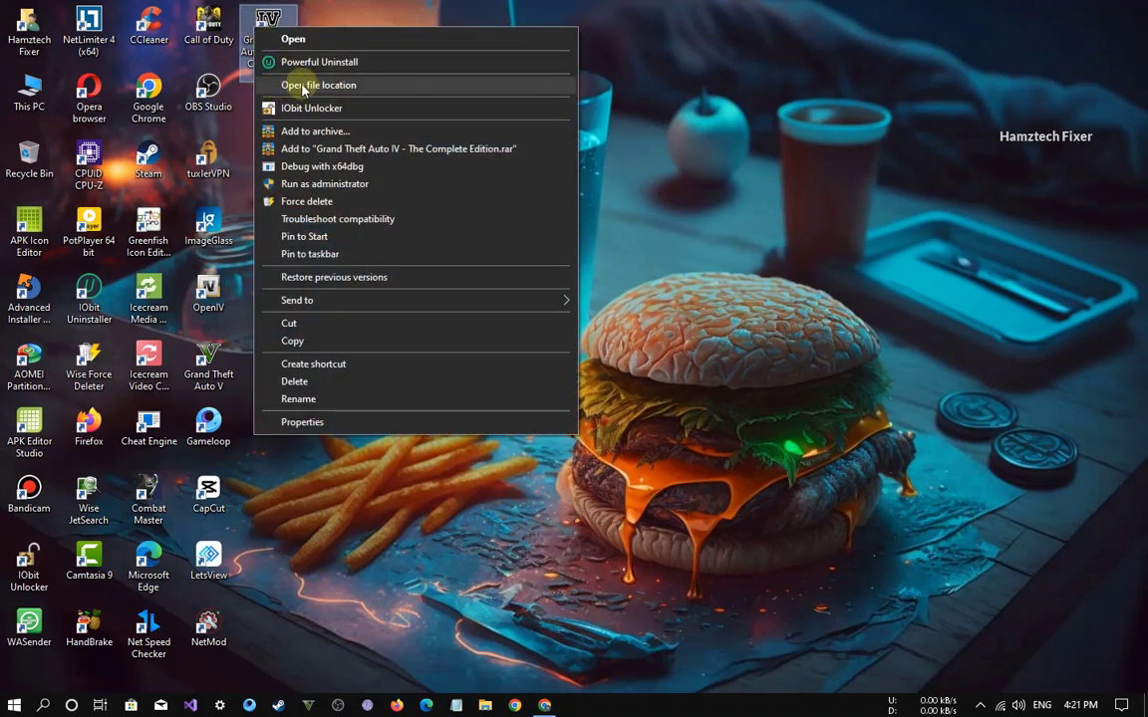
{"action": "left_click", "coordinate": [309, 87]}
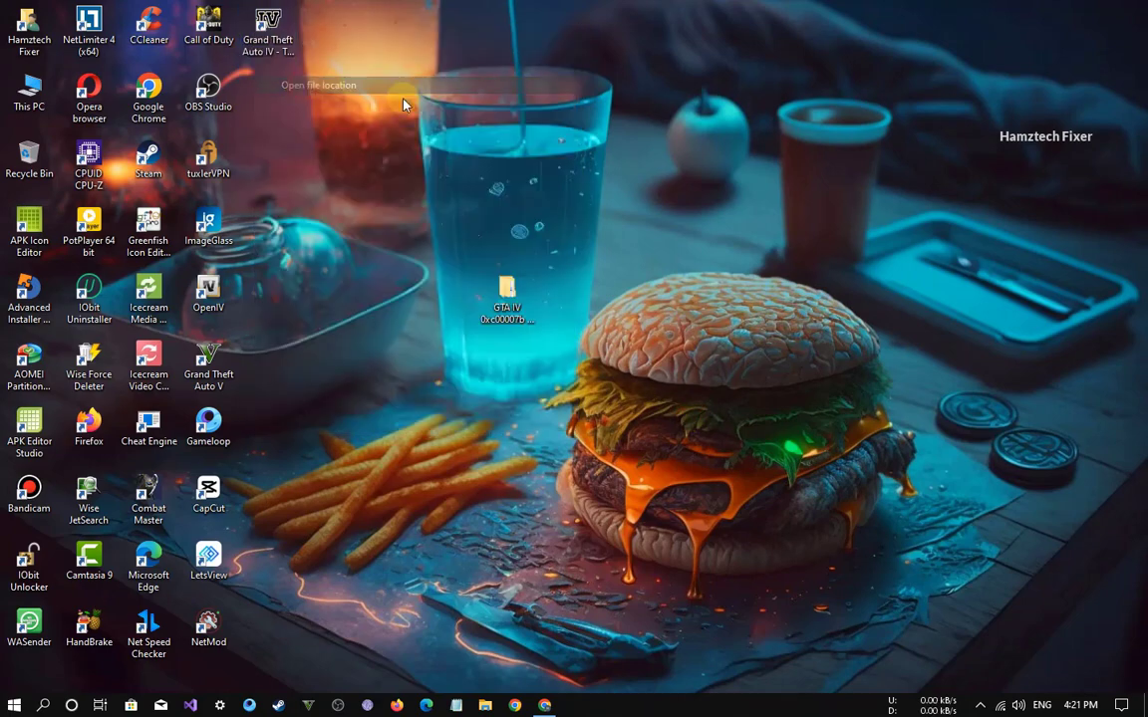
{"action": "scroll", "coordinate": [603, 439], "scroll_direction": "down", "scroll_amount": 3}
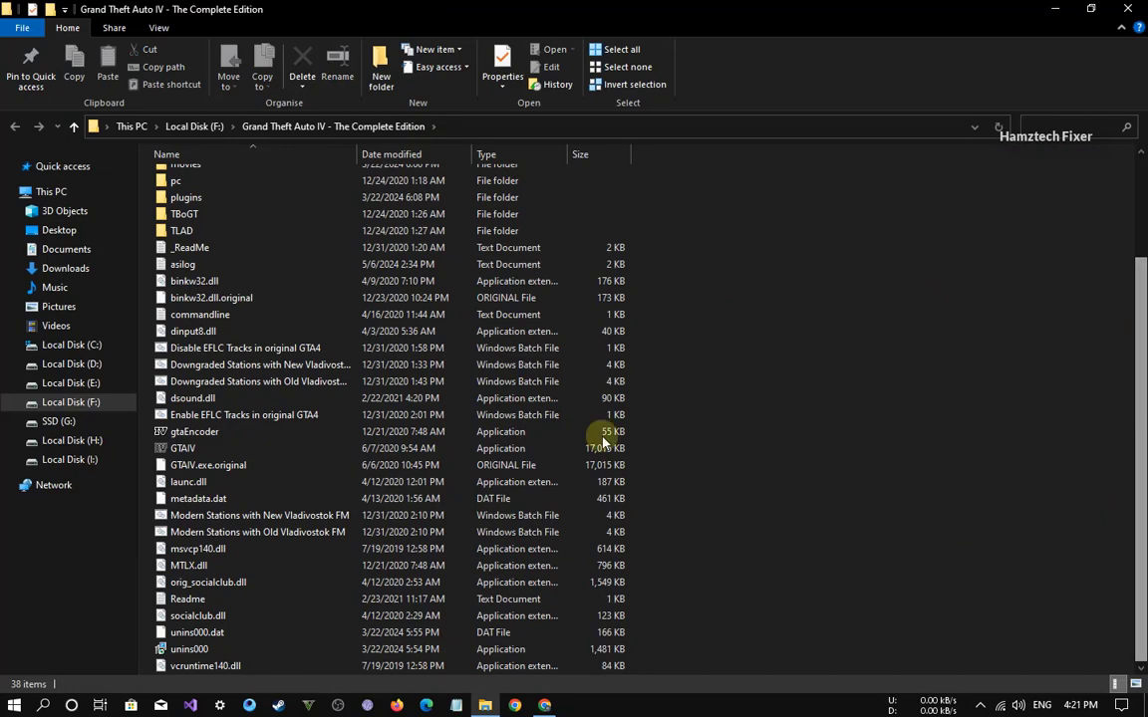
{"action": "right_click", "coordinate": [287, 447]}
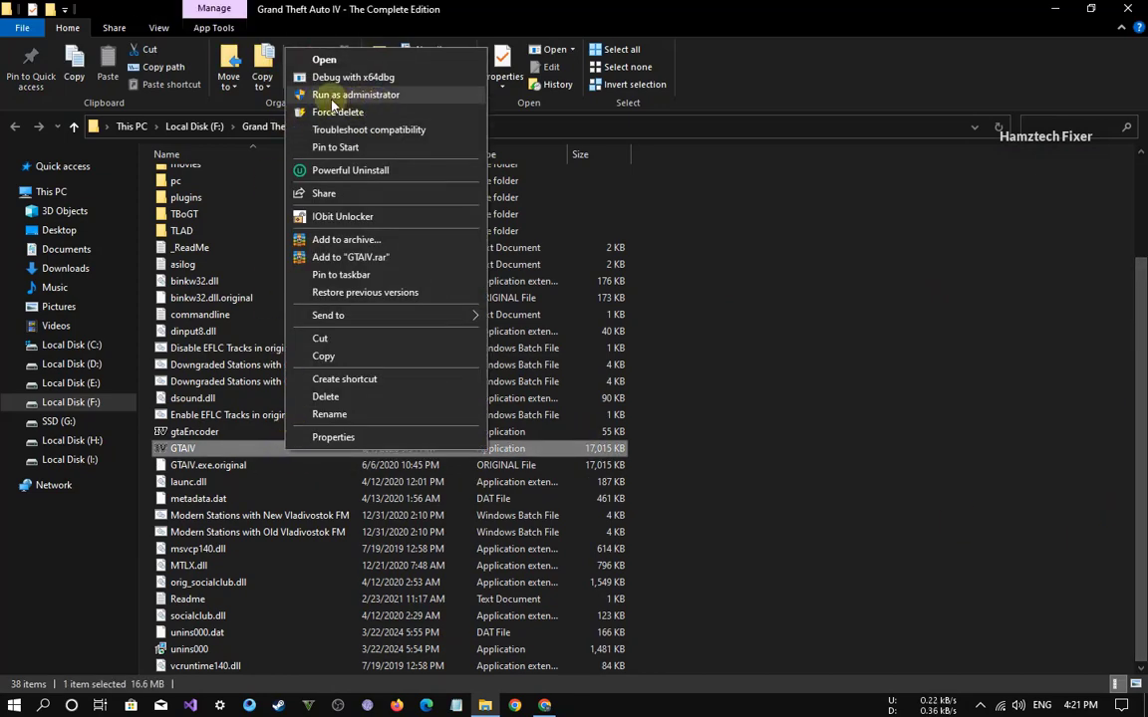
{"action": "left_click", "coordinate": [366, 97]}
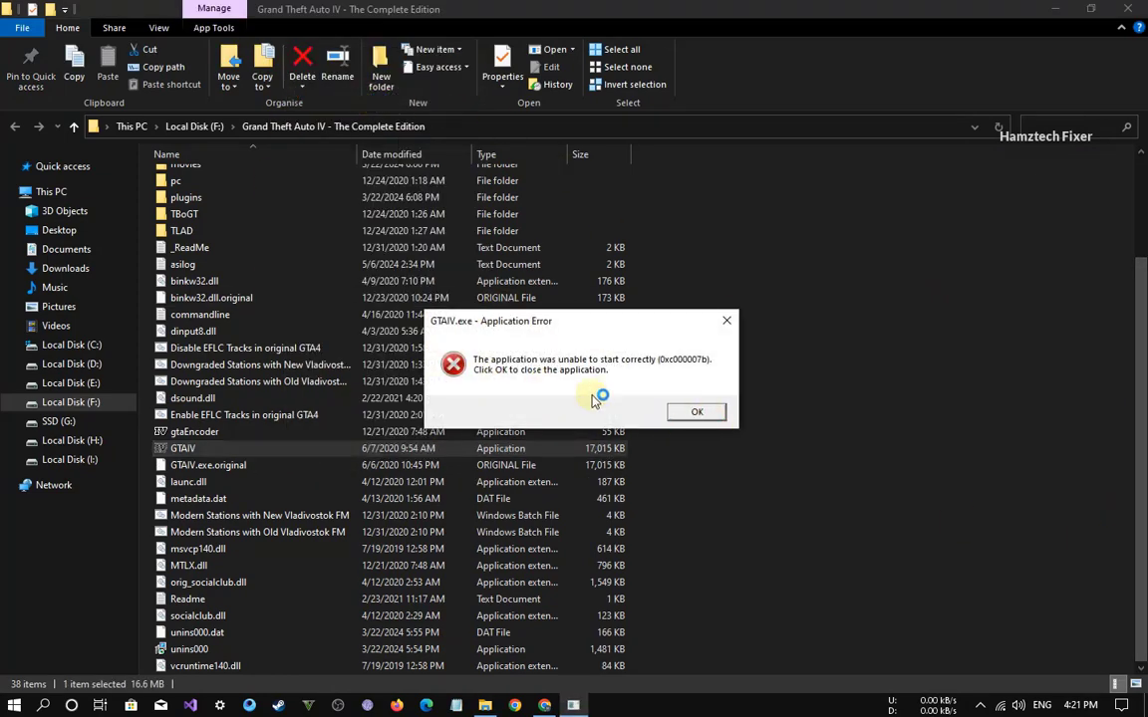
{"action": "left_click", "coordinate": [674, 414]}
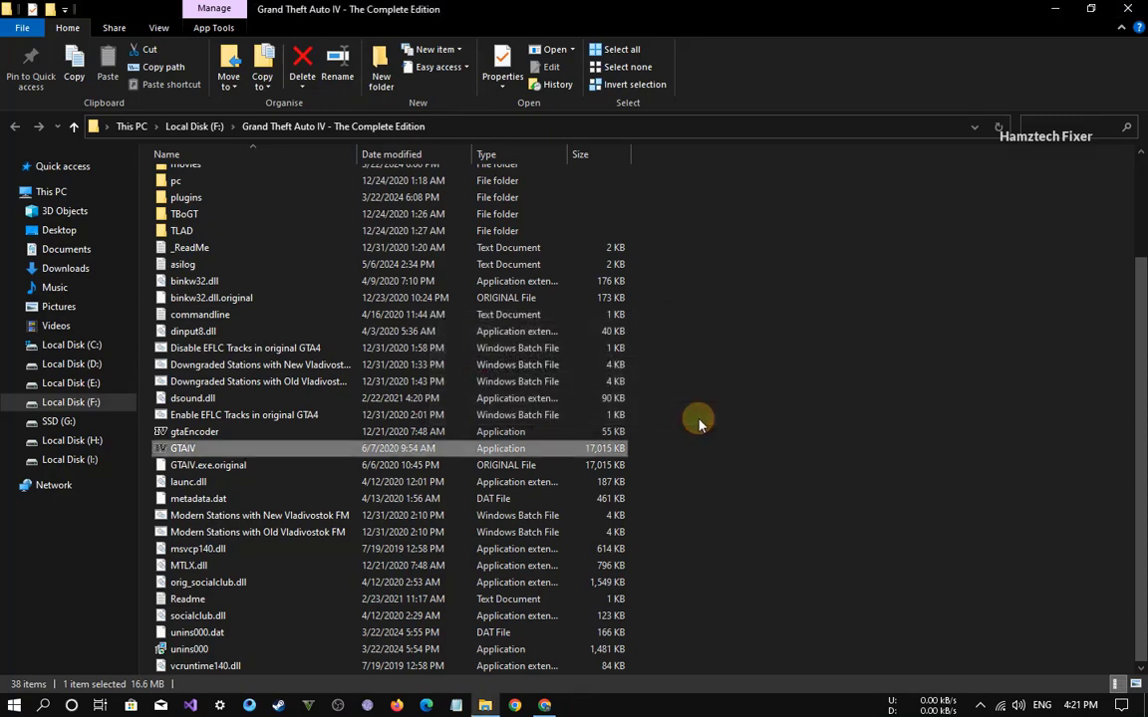
Step: Set GTAIV.exe to Windows 8 compatibility mode and relaunch it, dismissing the same error
{"action": "right_click", "coordinate": [183, 447]}
{"action": "left_click", "coordinate": [214, 435]}
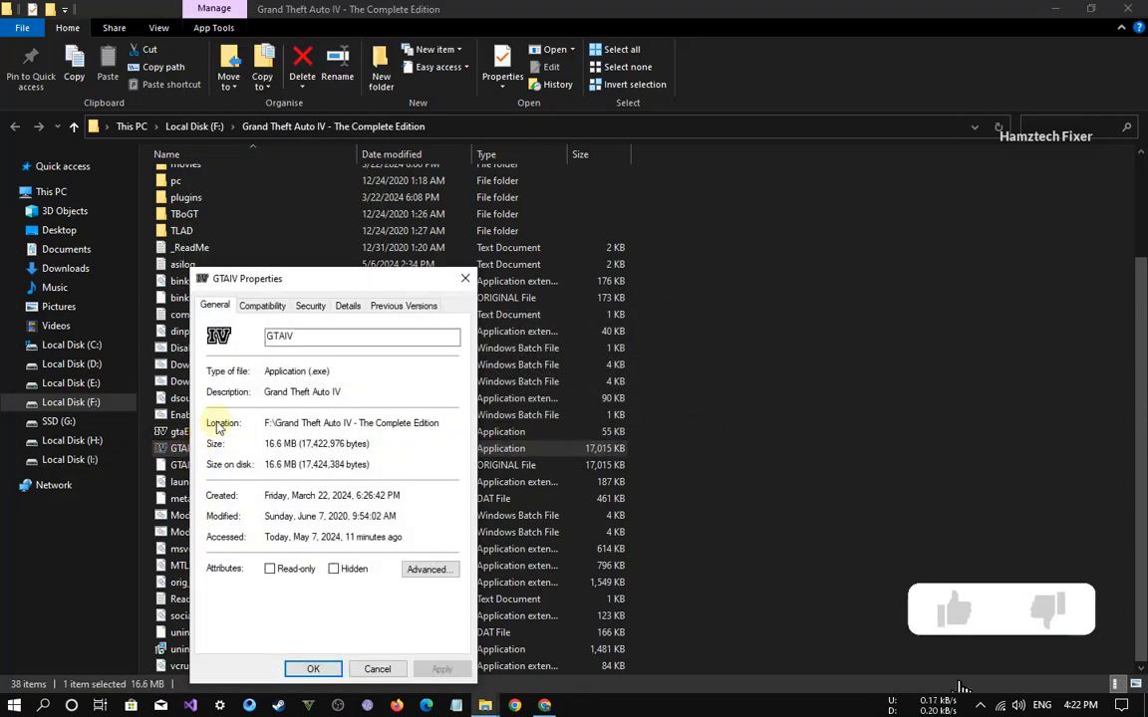
{"action": "left_click_drag", "start_coordinate": [275, 289], "coordinate": [585, 187]}
{"action": "left_click", "coordinate": [571, 204]}
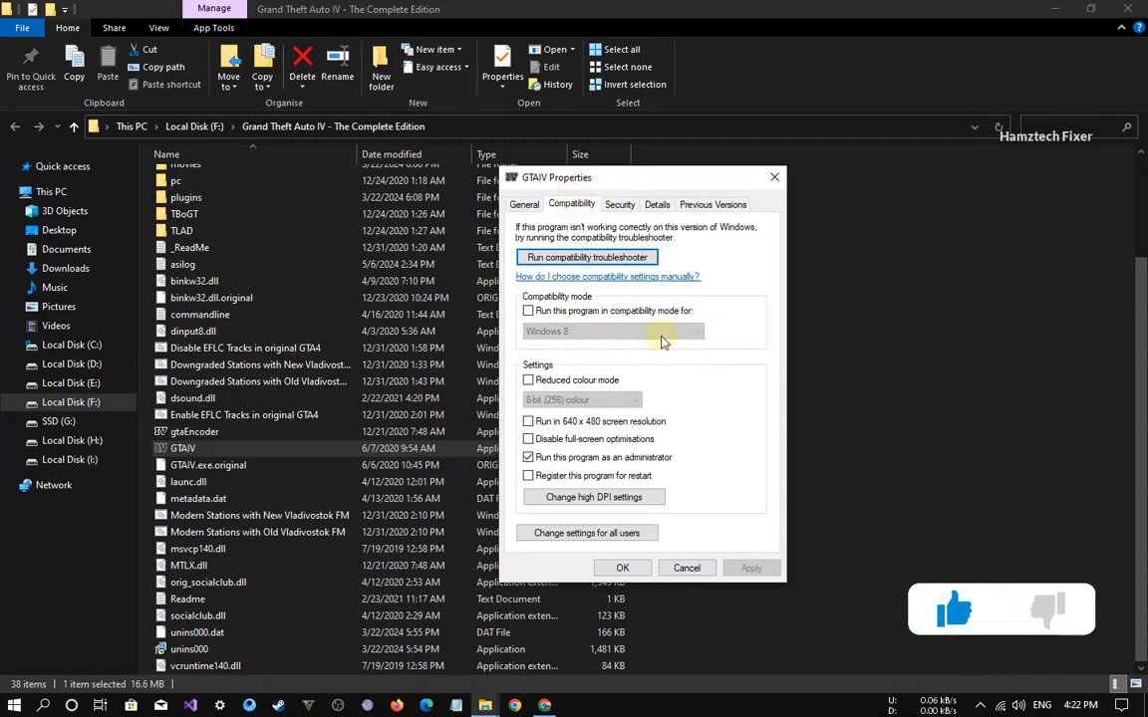
{"action": "left_click", "coordinate": [529, 311]}
{"action": "left_click", "coordinate": [558, 331]}
{"action": "left_click", "coordinate": [598, 424]}
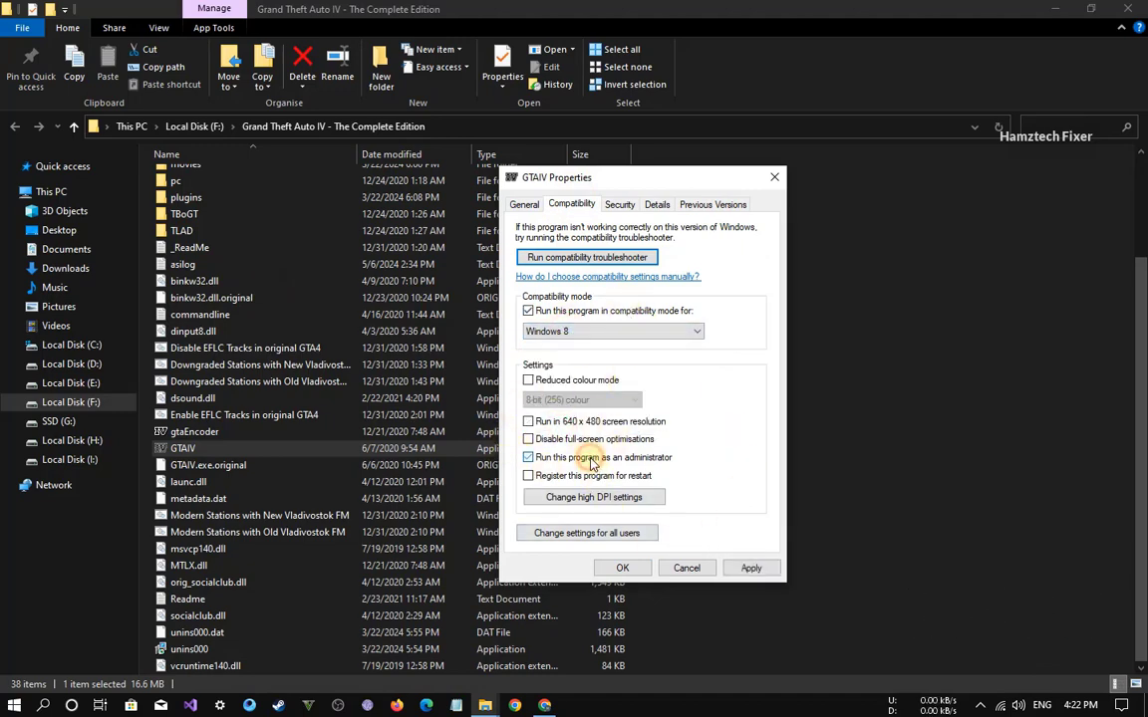
{"action": "left_click", "coordinate": [622, 567]}
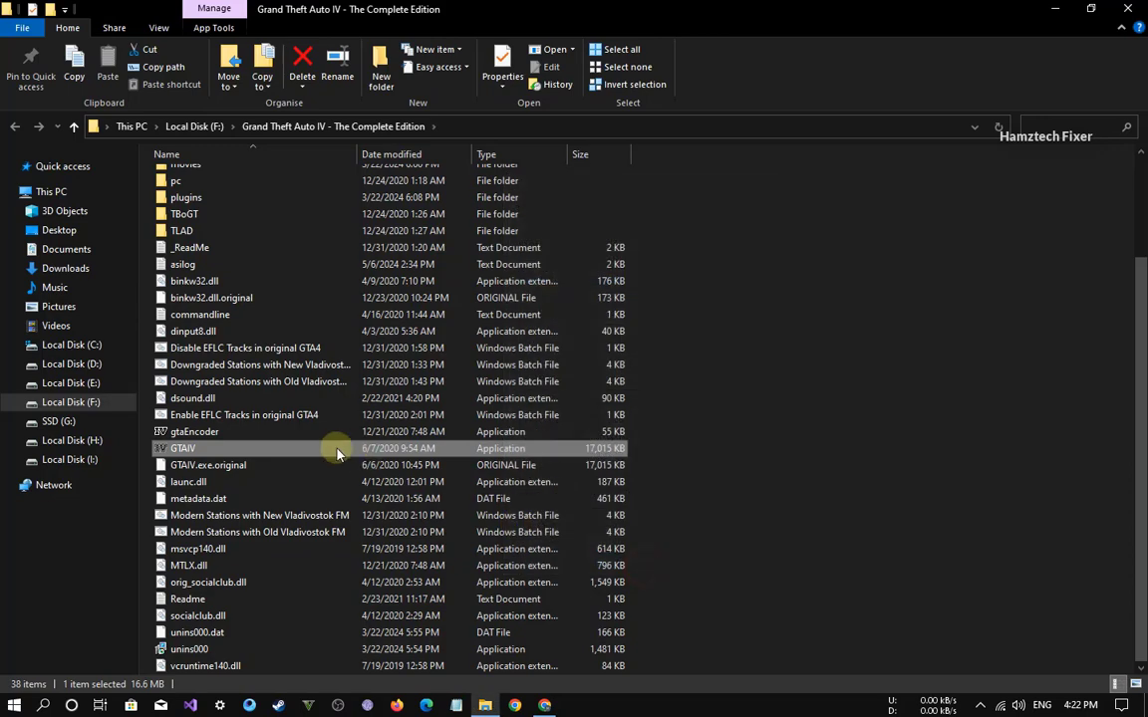
{"action": "double_click", "coordinate": [192, 451]}
{"action": "left_click", "coordinate": [713, 416]}
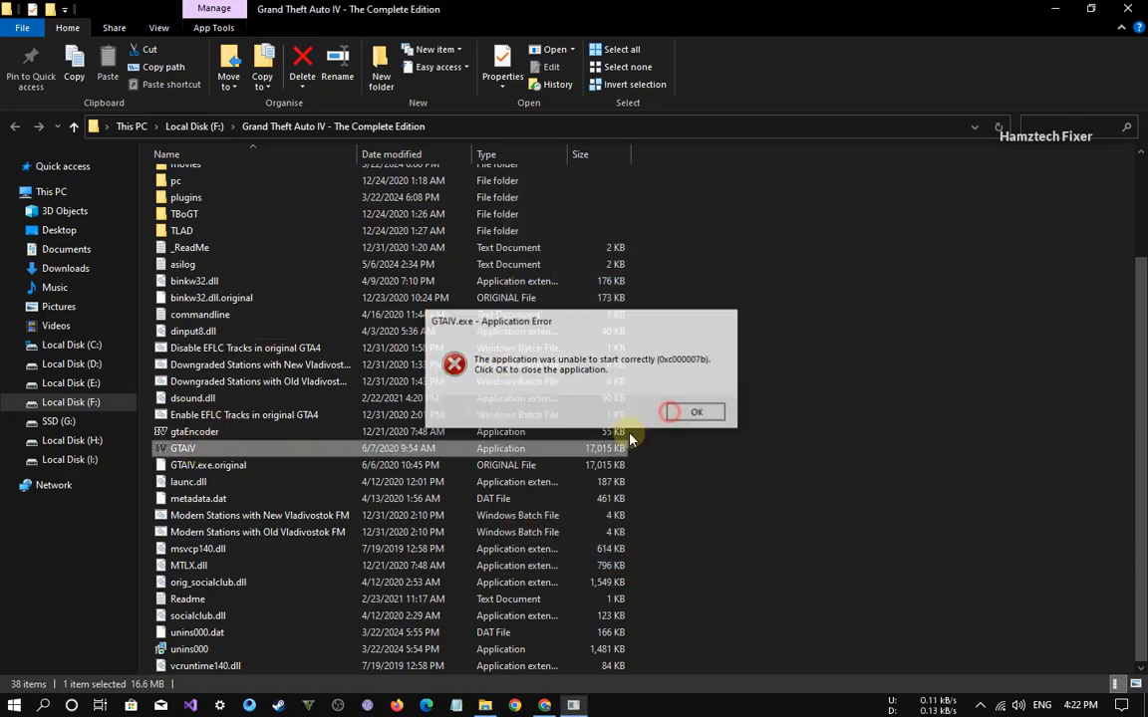
Step: Turn GTAIV.exe compatibility mode back off, apply it, and relaunch to the same error
{"action": "right_click", "coordinate": [488, 448]}
{"action": "left_click", "coordinate": [538, 436]}
{"action": "left_click", "coordinate": [563, 309]}
{"action": "left_click", "coordinate": [556, 412]}
{"action": "left_click", "coordinate": [741, 669]}
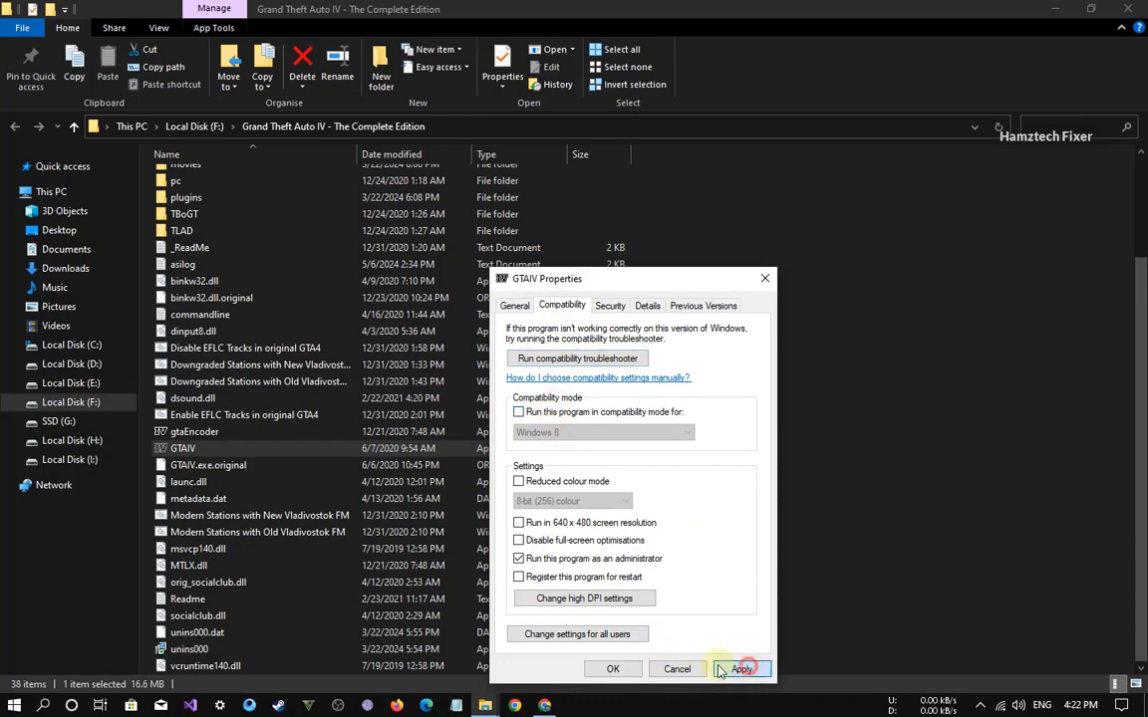
{"action": "left_click", "coordinate": [609, 669]}
{"action": "double_click", "coordinate": [512, 449]}
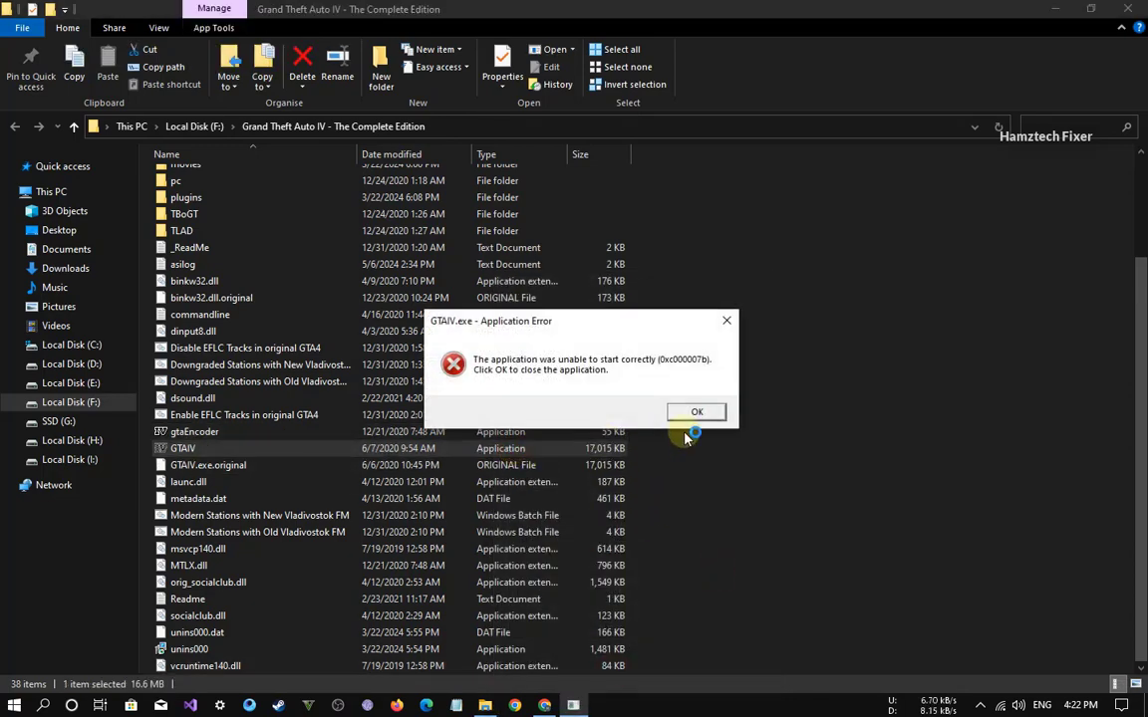
{"action": "left_click", "coordinate": [697, 416]}
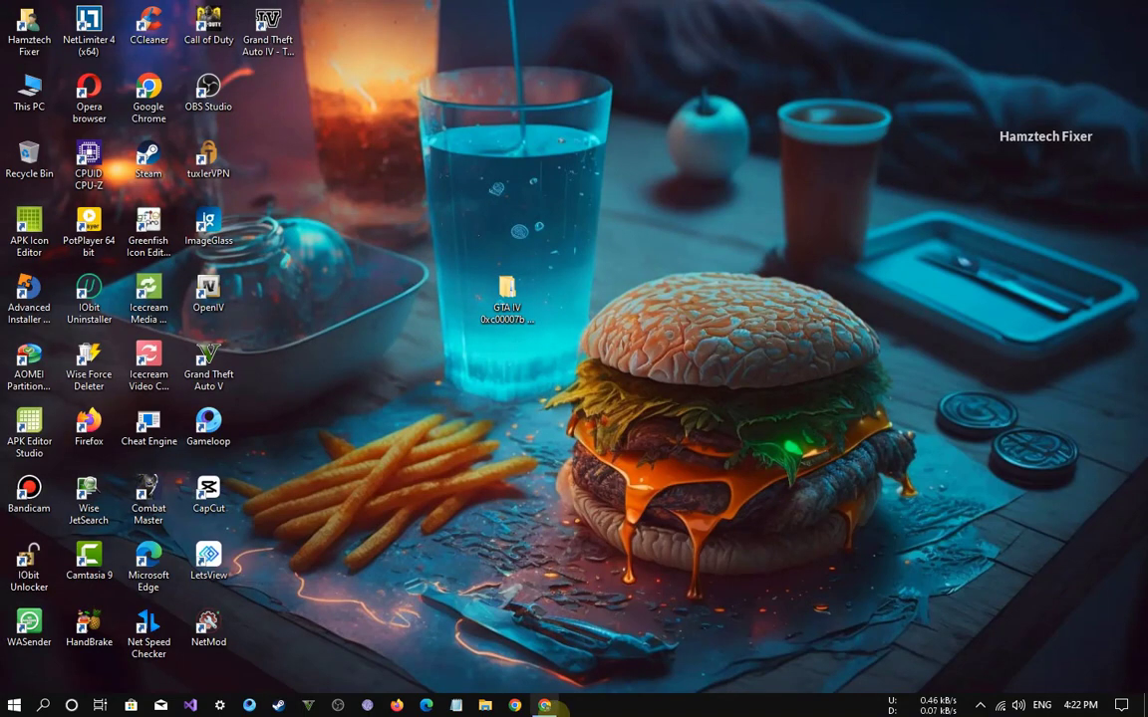
Step: Restore Chrome and follow the channel's hamztechfixer.blogspot.com link
{"action": "left_click", "coordinate": [554, 706]}
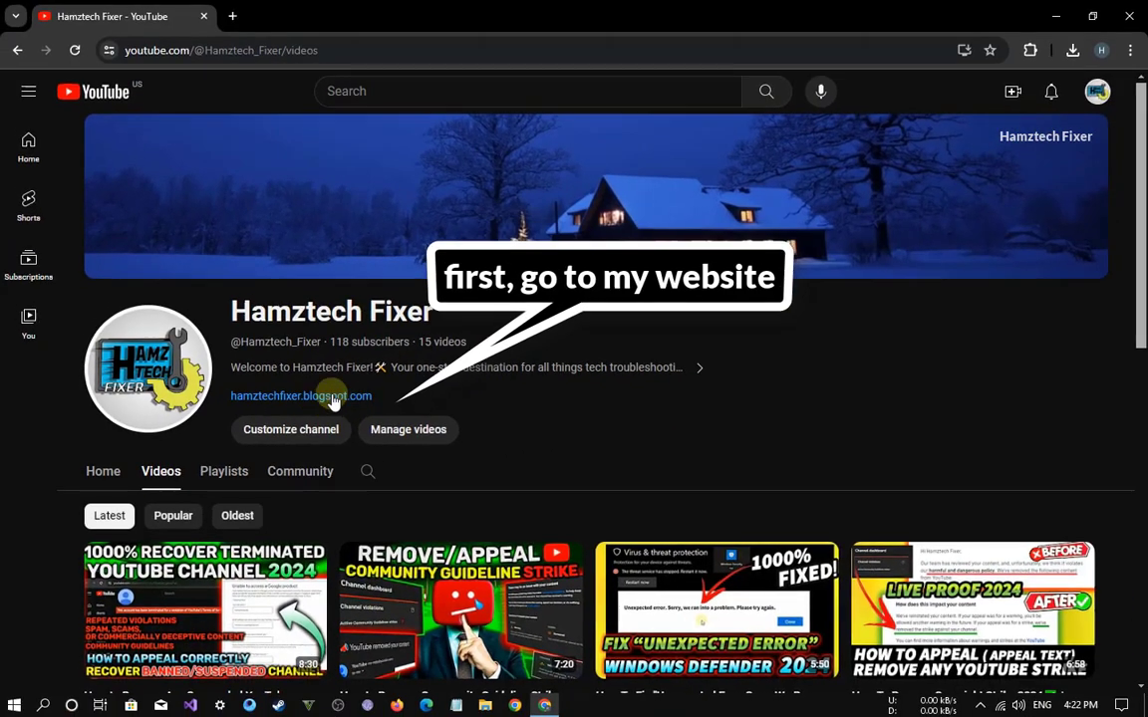
{"action": "left_click", "coordinate": [307, 391]}
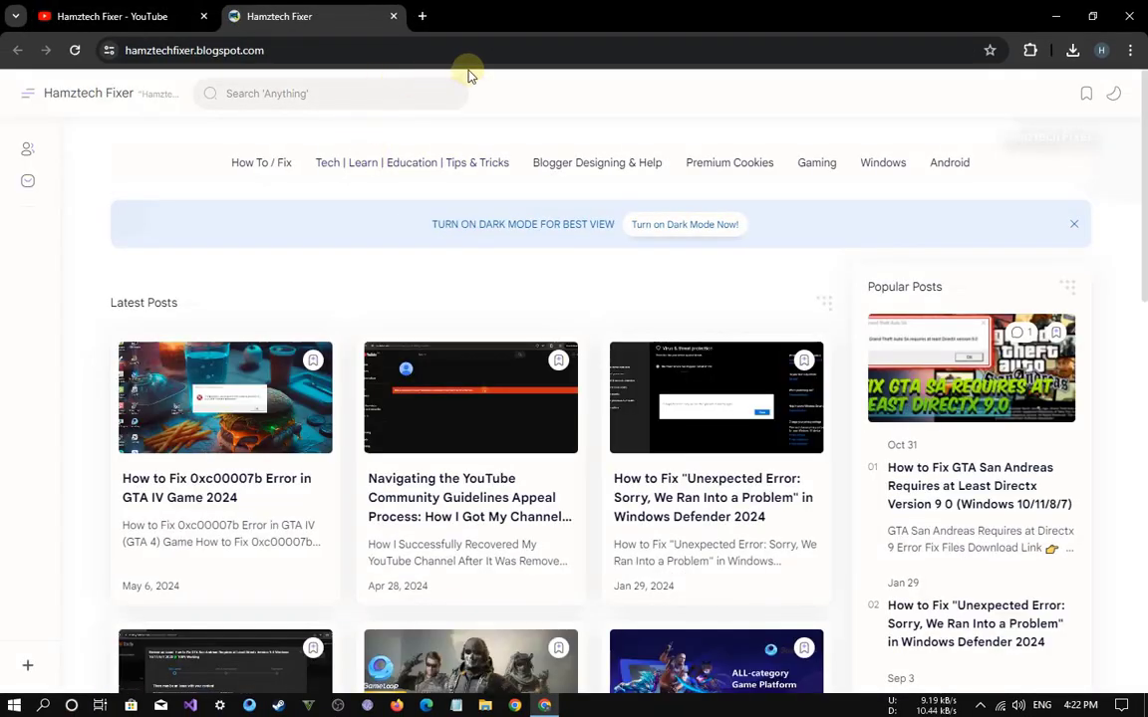
Step: Switch the Hamztech Fixer blog to its dark theme
{"action": "left_click", "coordinate": [1117, 97]}
{"action": "left_click", "coordinate": [1024, 151]}
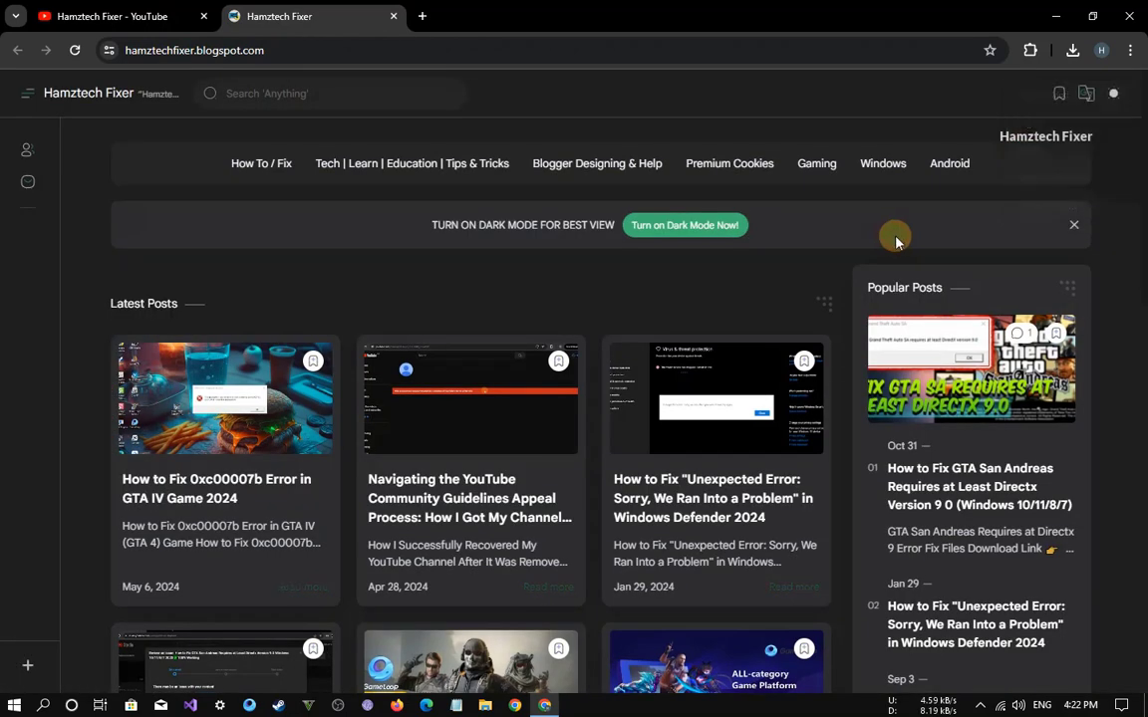
{"action": "left_click", "coordinate": [1074, 226]}
{"action": "type", "text": "gta i"}
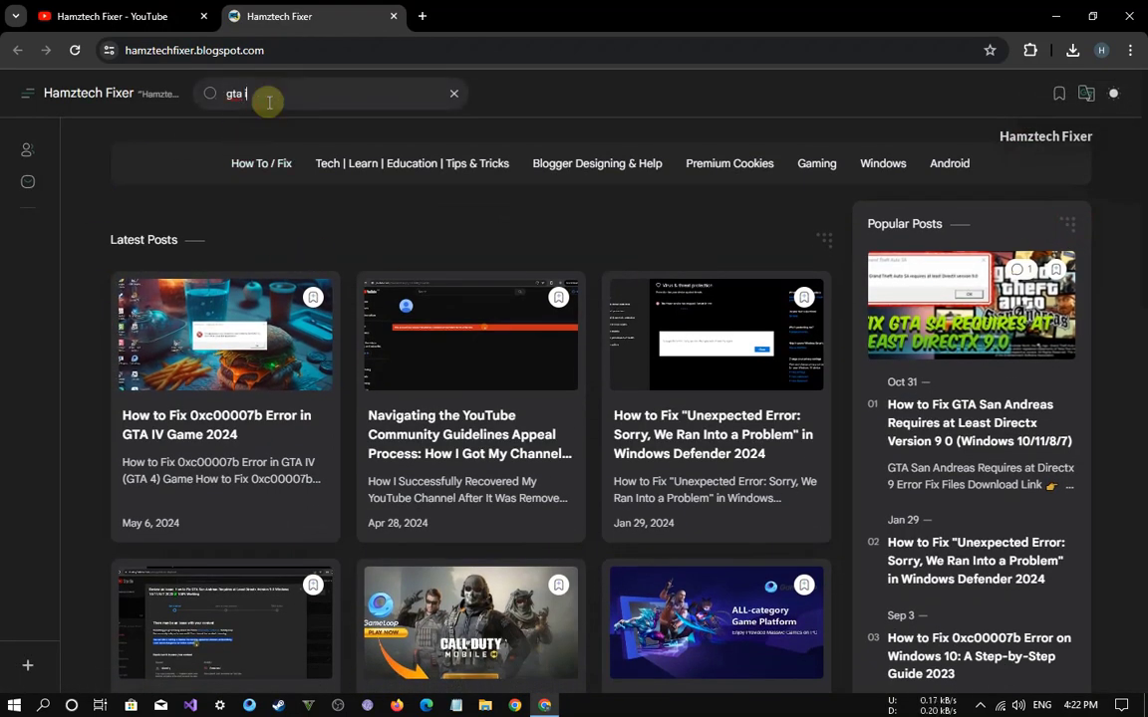
Step: Search the blog for 'gta iv' and highlight the GTA IV 0xc00007b fix post title
{"action": "type", "text": "v"}
{"action": "left_click_drag", "start_coordinate": [283, 103], "coordinate": [215, 103]}
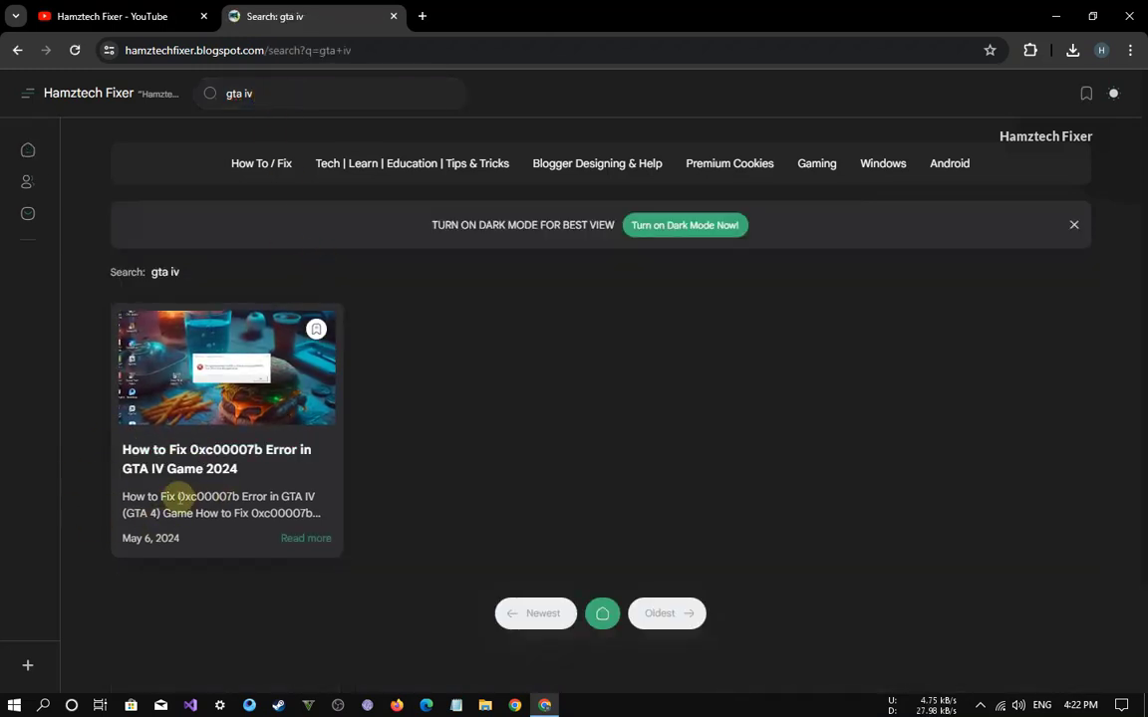
{"action": "mouse_move", "coordinate": [227, 430]}
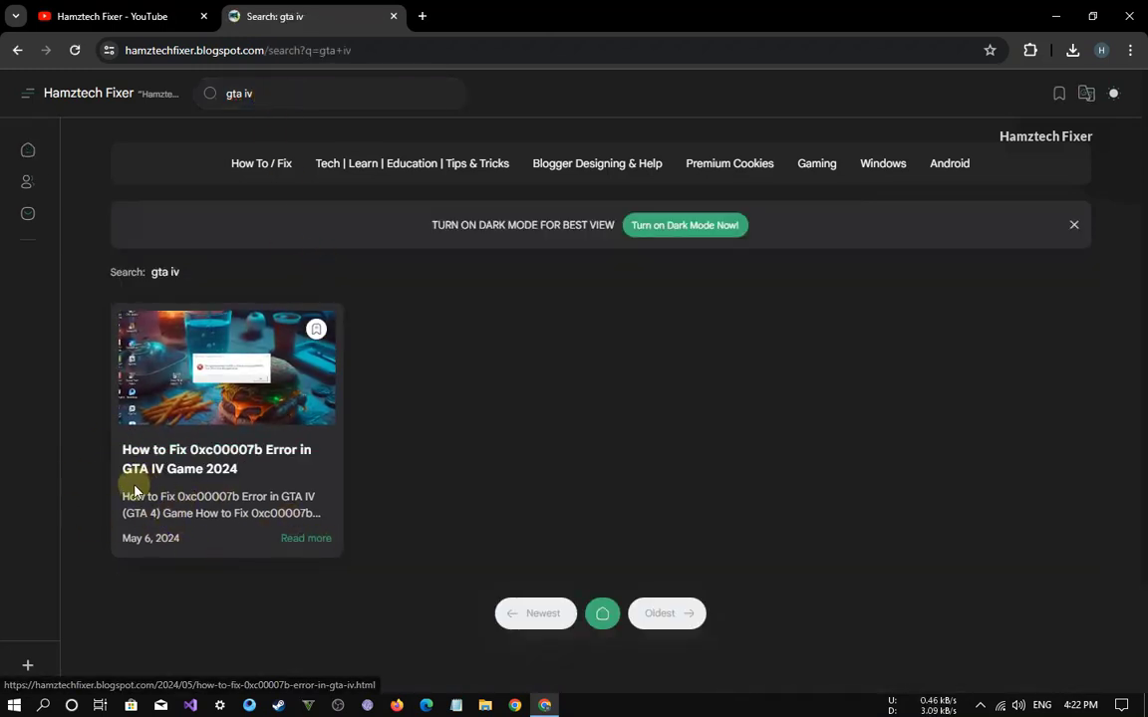
{"action": "left_click_drag", "start_coordinate": [121, 451], "coordinate": [436, 489]}
{"action": "left_click", "coordinate": [435, 489]}
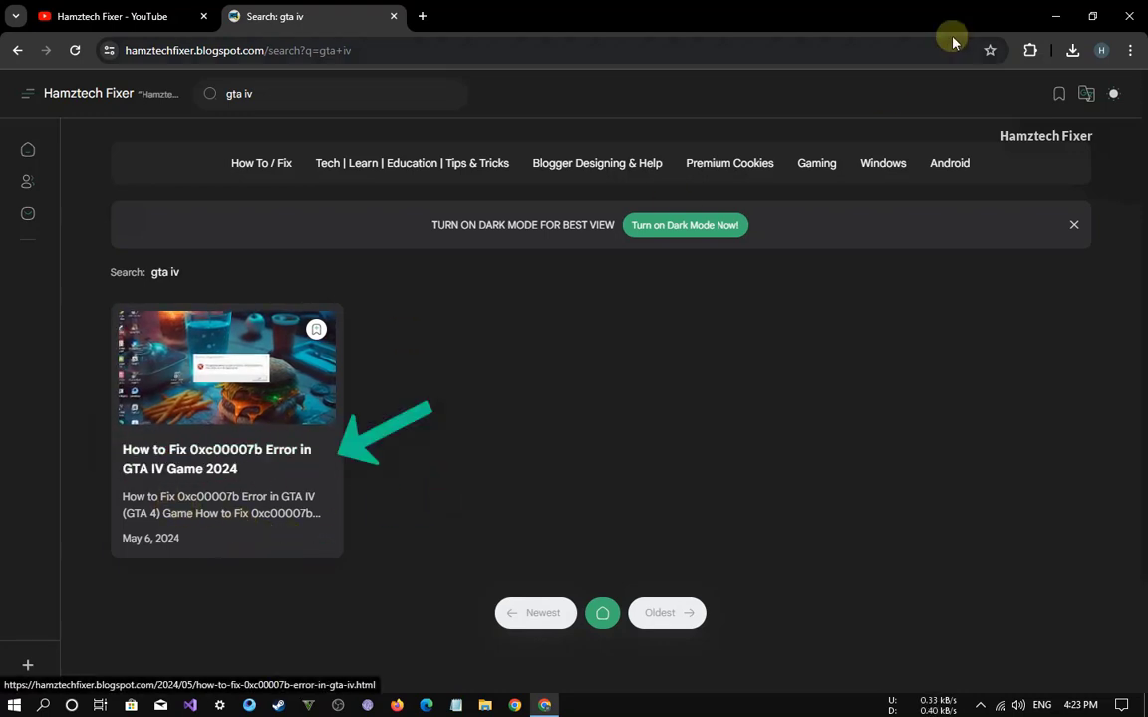
Step: Launch GTA IV from the desktop to show the error, then open the fix article
{"action": "left_click", "coordinate": [1055, 16]}
{"action": "double_click", "coordinate": [267, 25]}
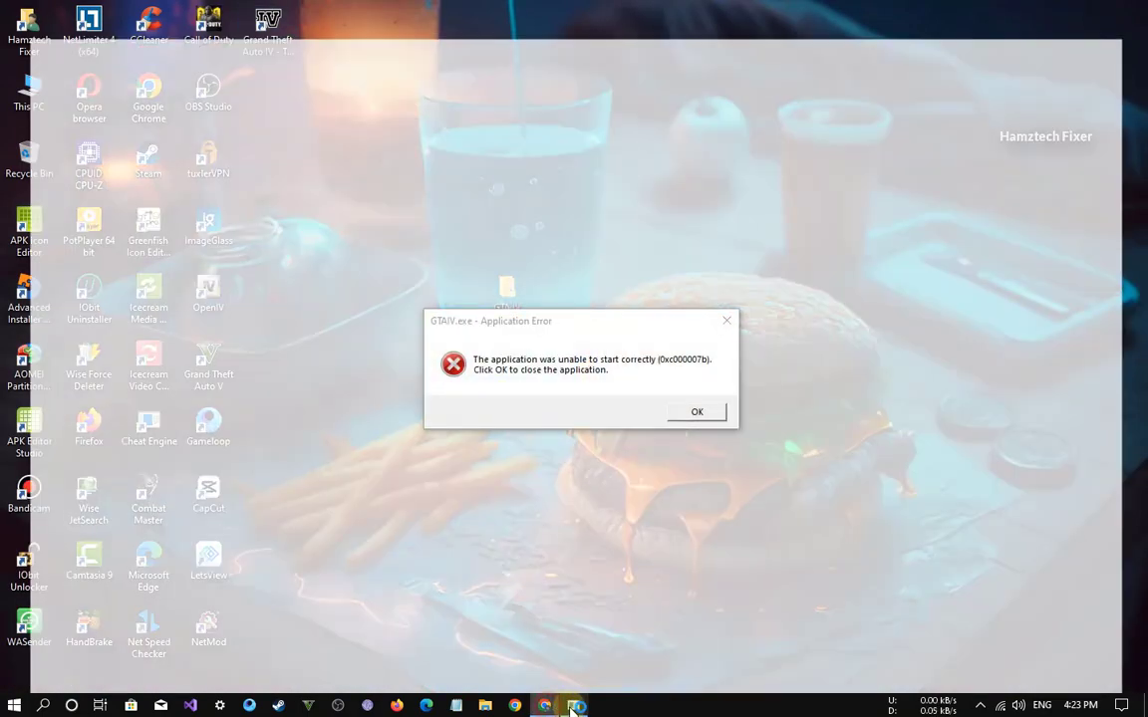
{"action": "left_click", "coordinate": [573, 706]}
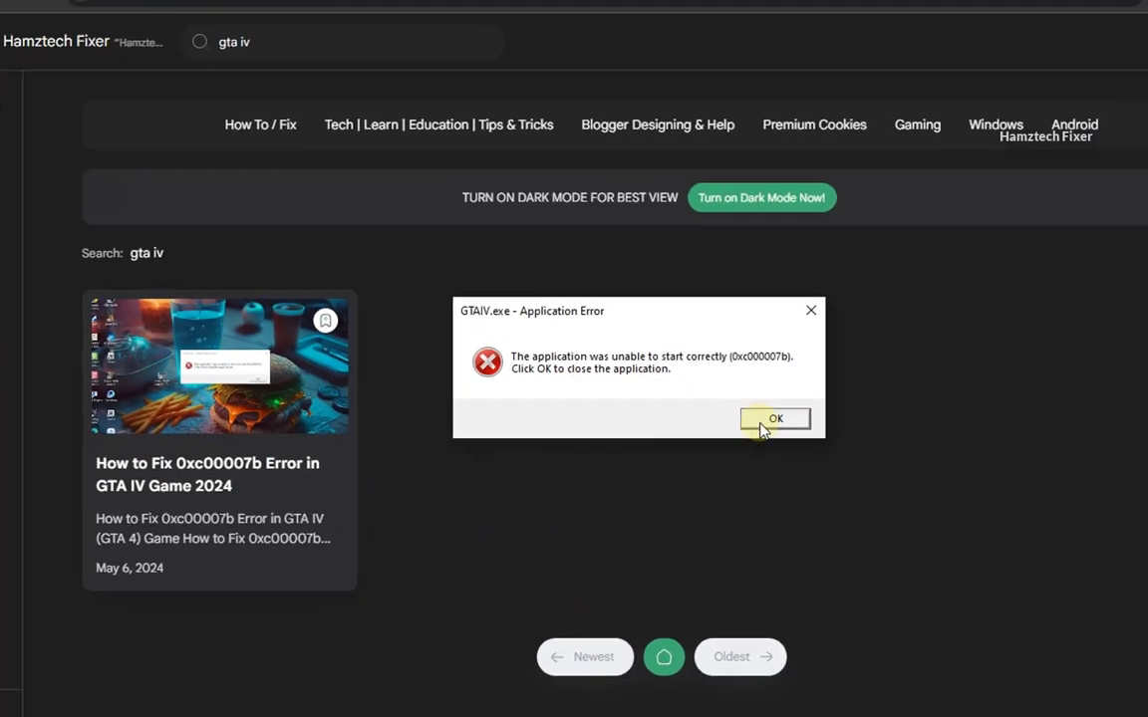
{"action": "left_click", "coordinate": [775, 420]}
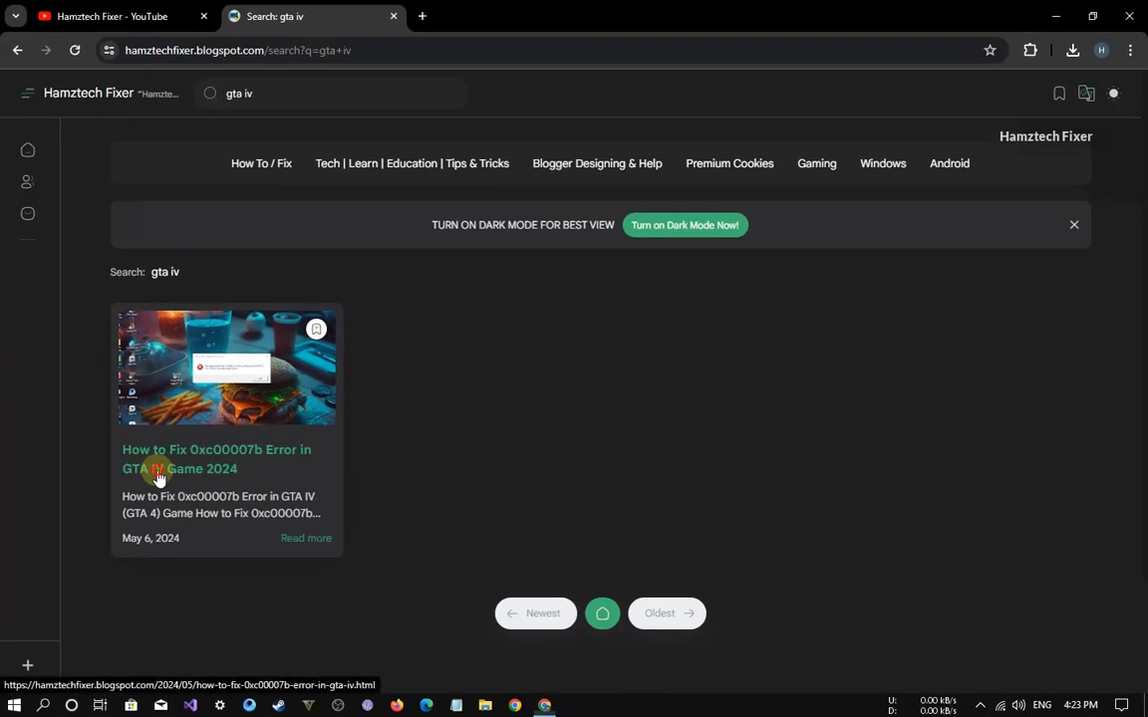
Step: Open the GTA IV 0xc00007b fix article and scroll to its '1. Update DirectX' section
{"action": "left_click", "coordinate": [154, 468]}
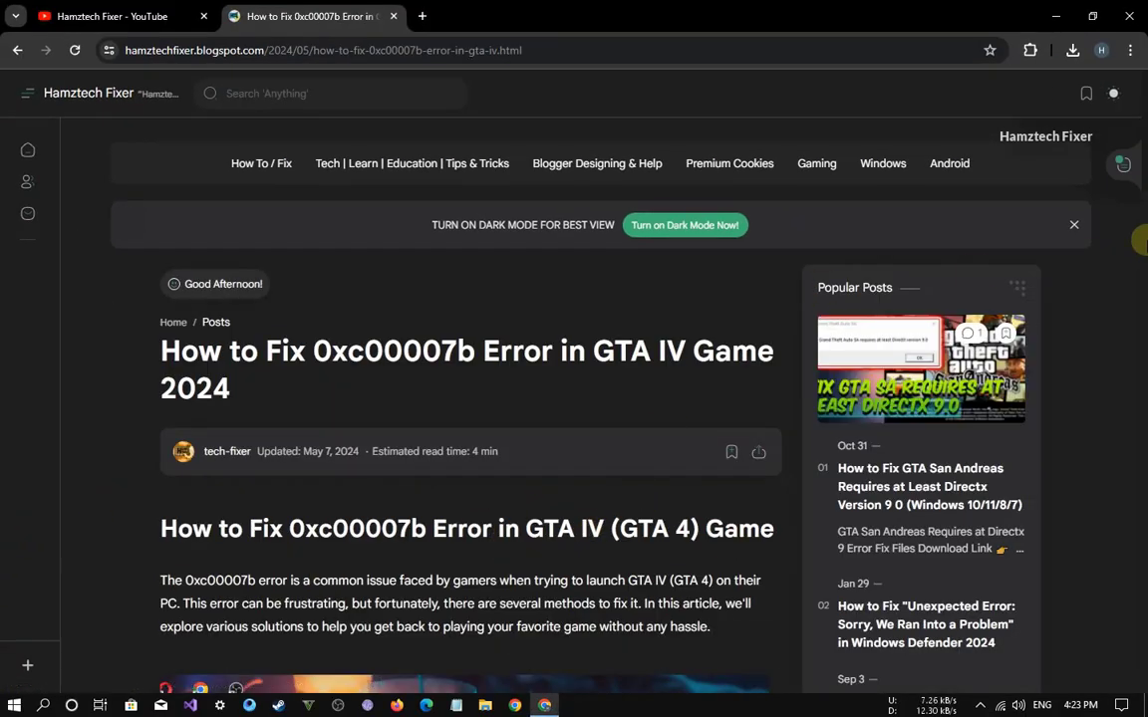
{"action": "scroll", "coordinate": [1136, 161], "scroll_direction": "down", "scroll_amount": 5}
{"action": "scroll", "coordinate": [1127, 298], "scroll_direction": "down", "scroll_amount": 6}
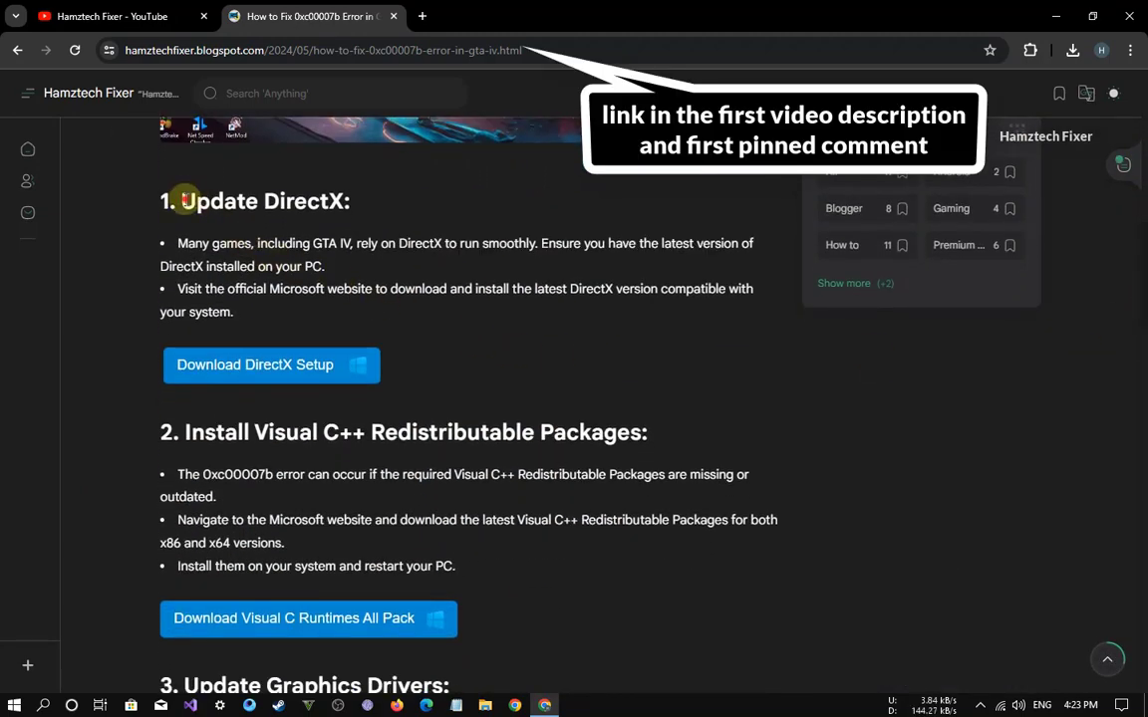
{"action": "scroll", "coordinate": [1139, 238], "scroll_direction": "up", "scroll_amount": 5}
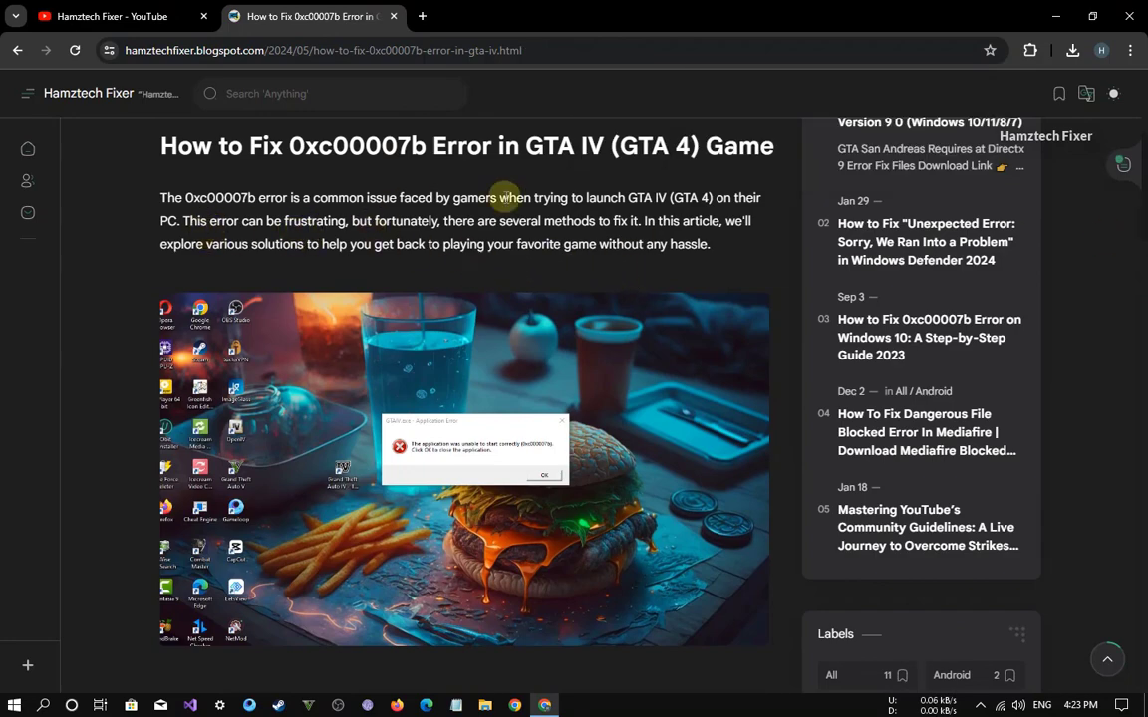
{"action": "left_click_drag", "start_coordinate": [1139, 202], "coordinate": [1142, 289]}
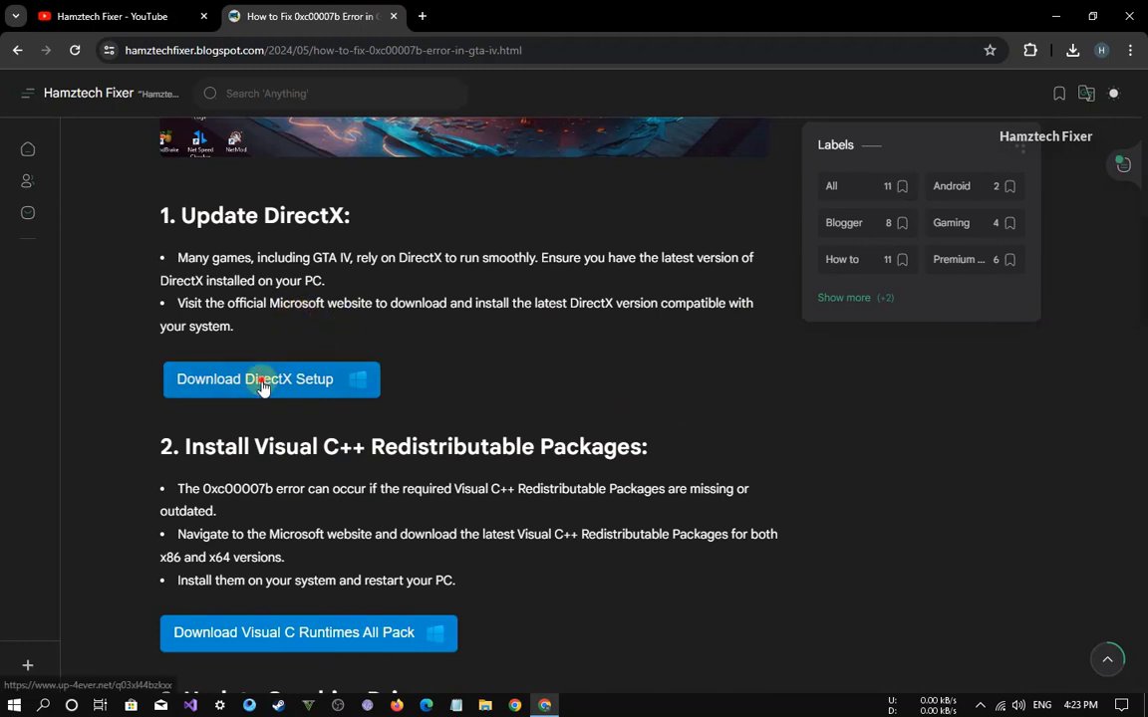
Step: Go to the DirectX Setup page on UP4EVER, choose Free Download, and close the ad tab
{"action": "left_click", "coordinate": [264, 381]}
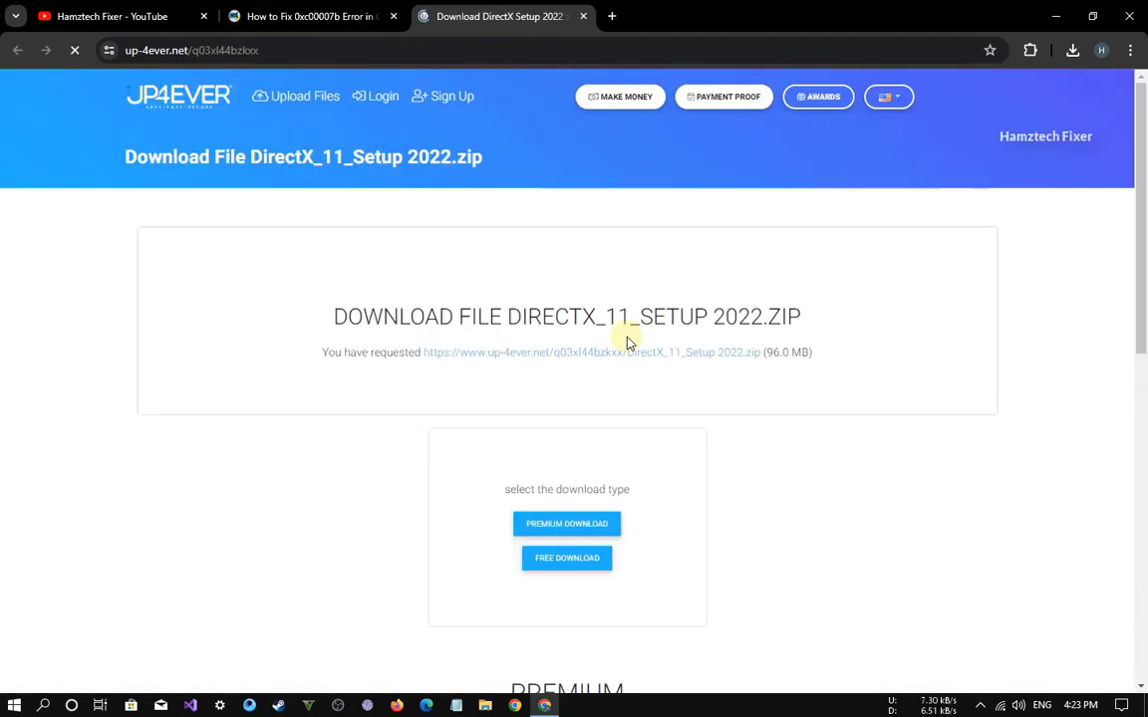
{"action": "scroll", "coordinate": [629, 471], "scroll_direction": "down", "scroll_amount": 1}
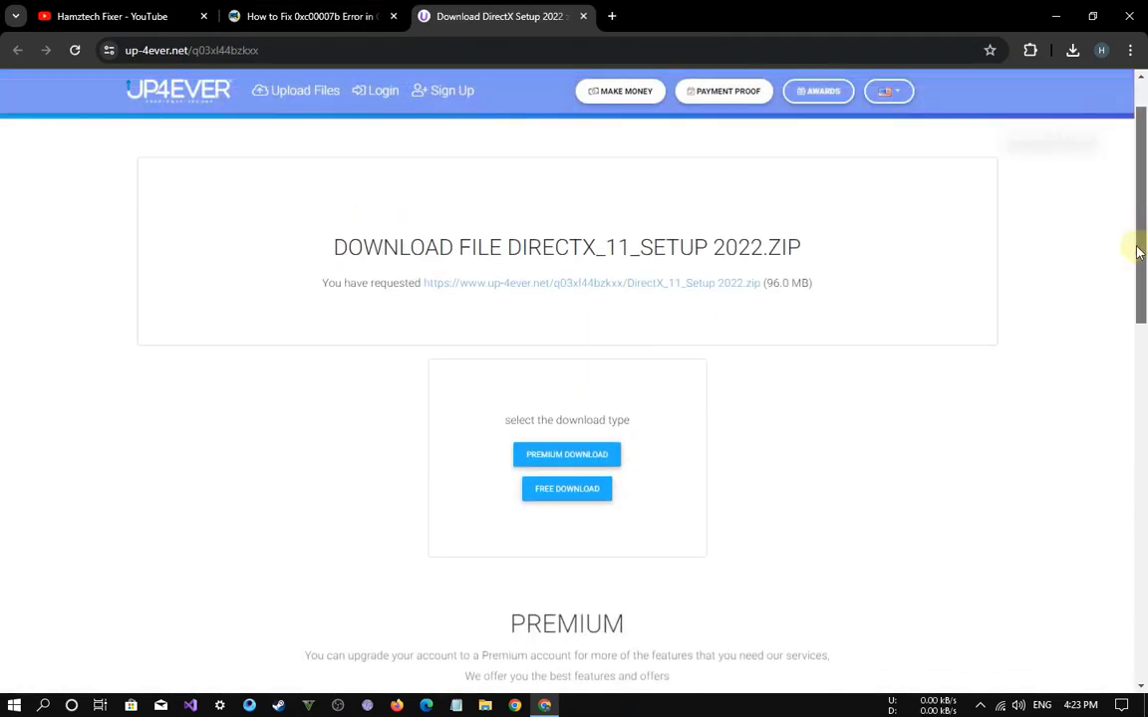
{"action": "left_click", "coordinate": [563, 493]}
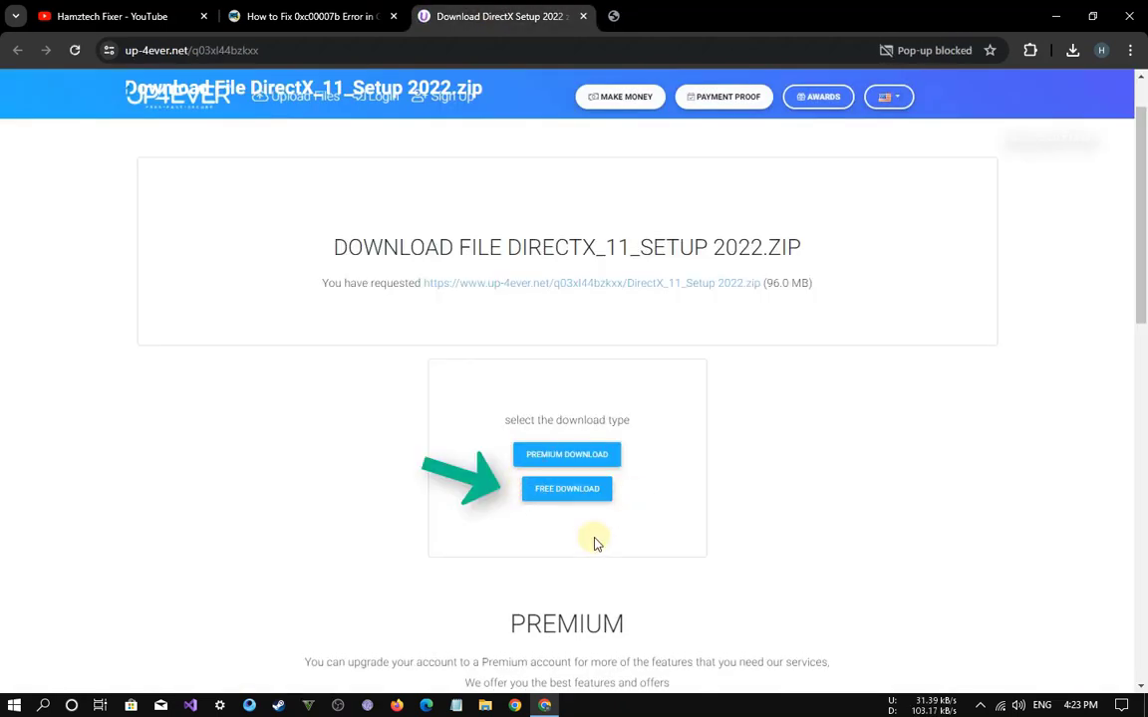
{"action": "left_click", "coordinate": [558, 501]}
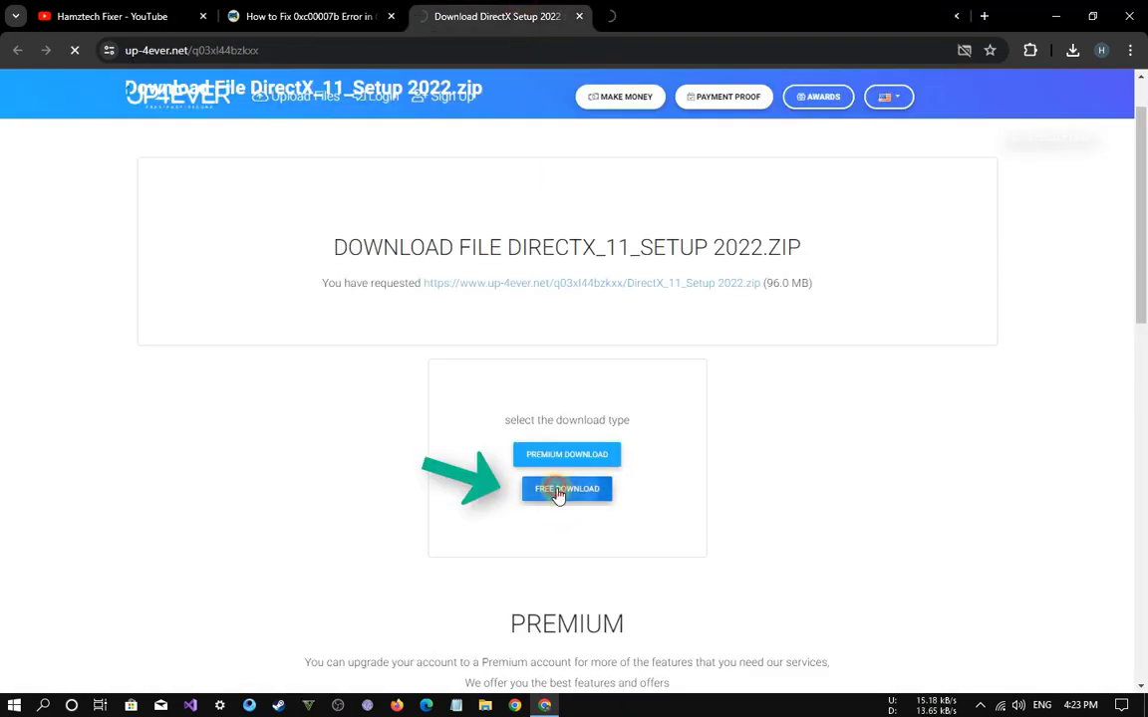
{"action": "right_click", "coordinate": [414, 16]}
{"action": "left_click", "coordinate": [531, 311]}
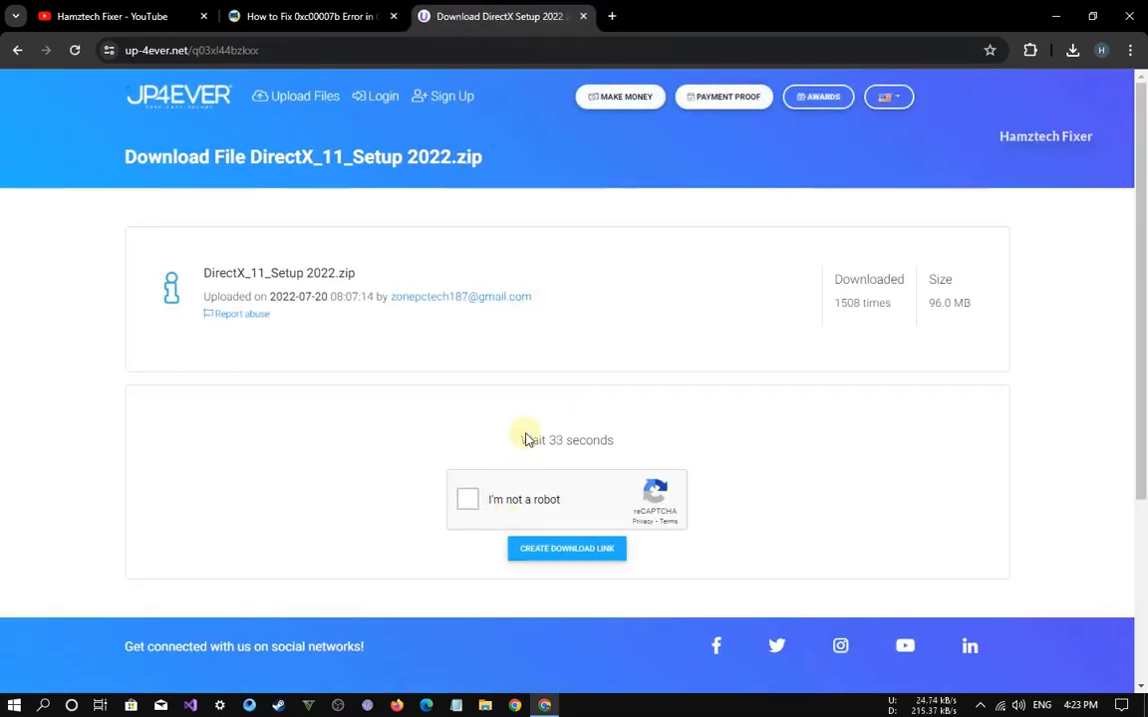
Step: Start the 'I'm not a robot' check and close the newly opened ad tabs
{"action": "left_click", "coordinate": [476, 497]}
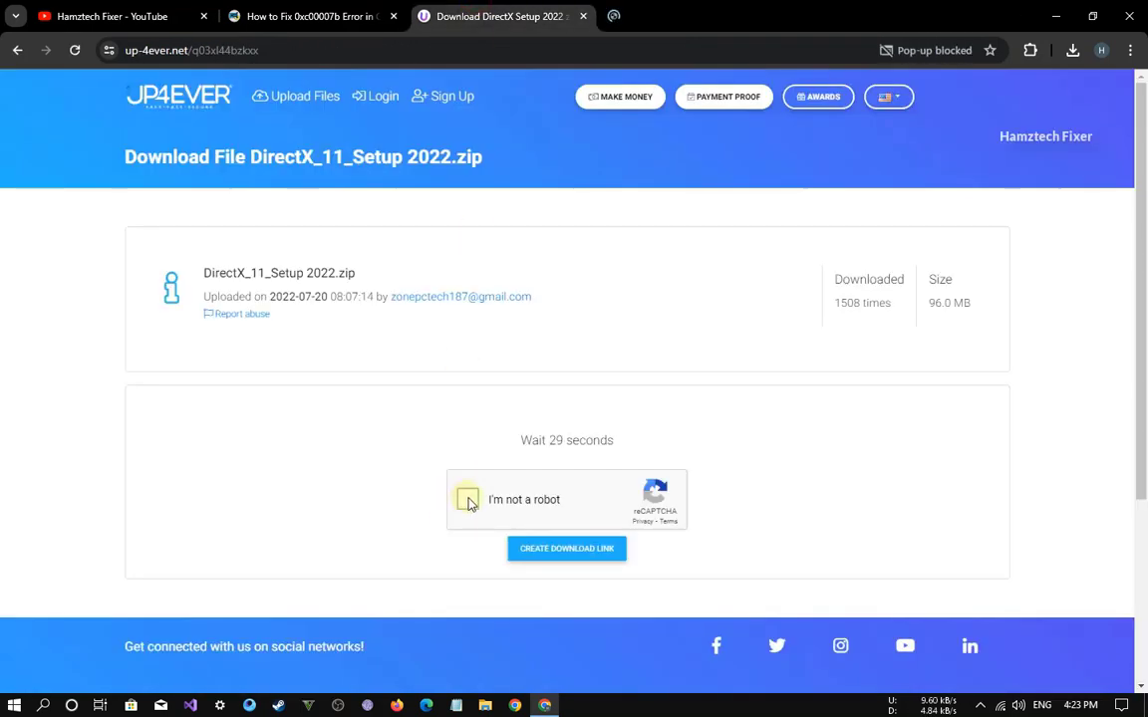
{"action": "left_click", "coordinate": [470, 498]}
{"action": "left_click", "coordinate": [561, 546]}
{"action": "right_click", "coordinate": [470, 25]}
{"action": "left_click", "coordinate": [533, 335]}
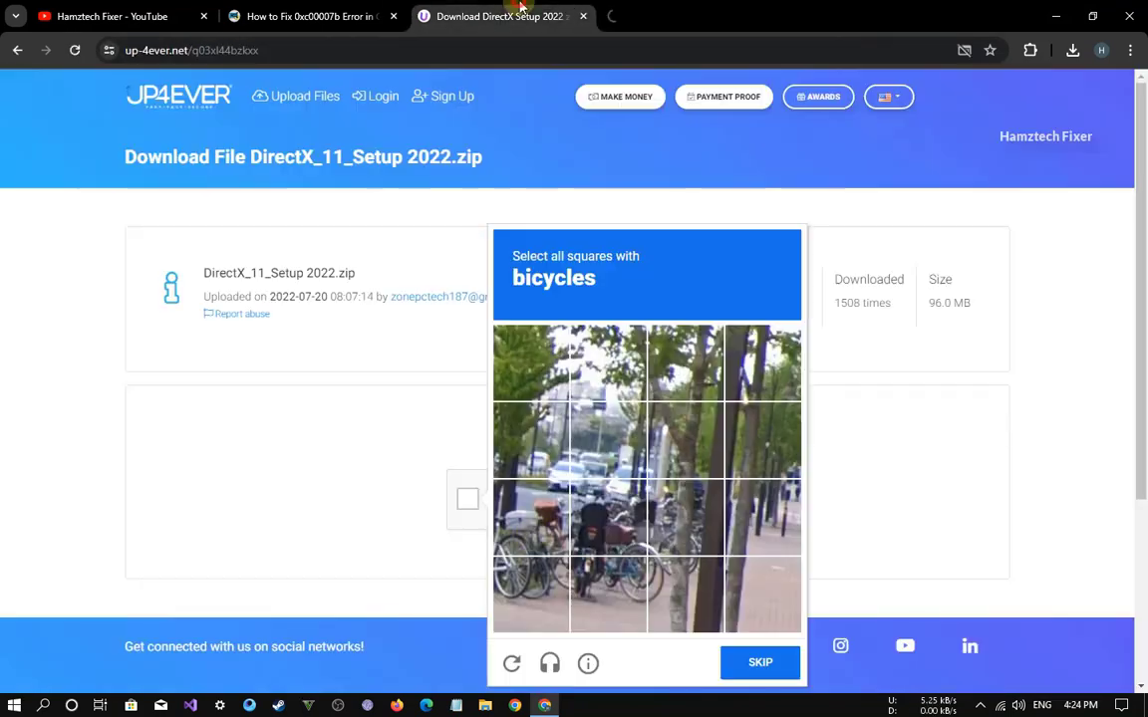
Step: Select the six bicycle tiles, submit the reCAPTCHA challenge, and close the extra ad tabs
{"action": "left_click", "coordinate": [531, 516]}
{"action": "left_click", "coordinate": [638, 593]}
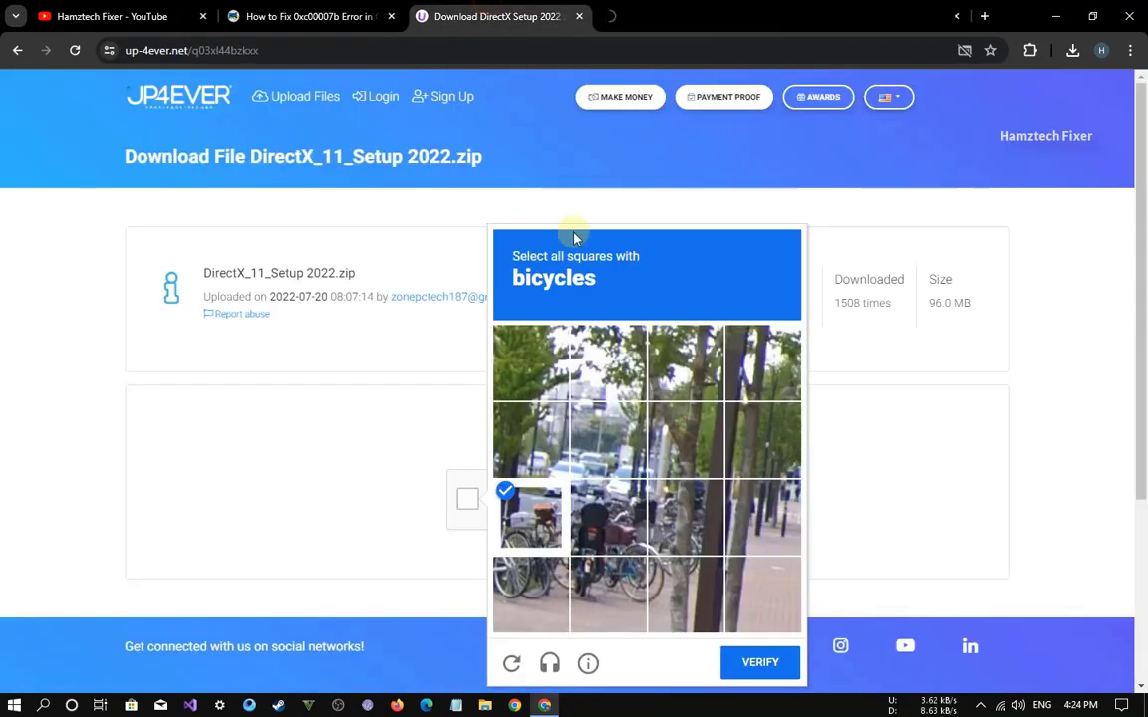
{"action": "left_click", "coordinate": [550, 604]}
{"action": "left_click", "coordinate": [608, 595]}
{"action": "left_click", "coordinate": [607, 518]}
{"action": "left_click", "coordinate": [686, 519]}
{"action": "left_click", "coordinate": [745, 662]}
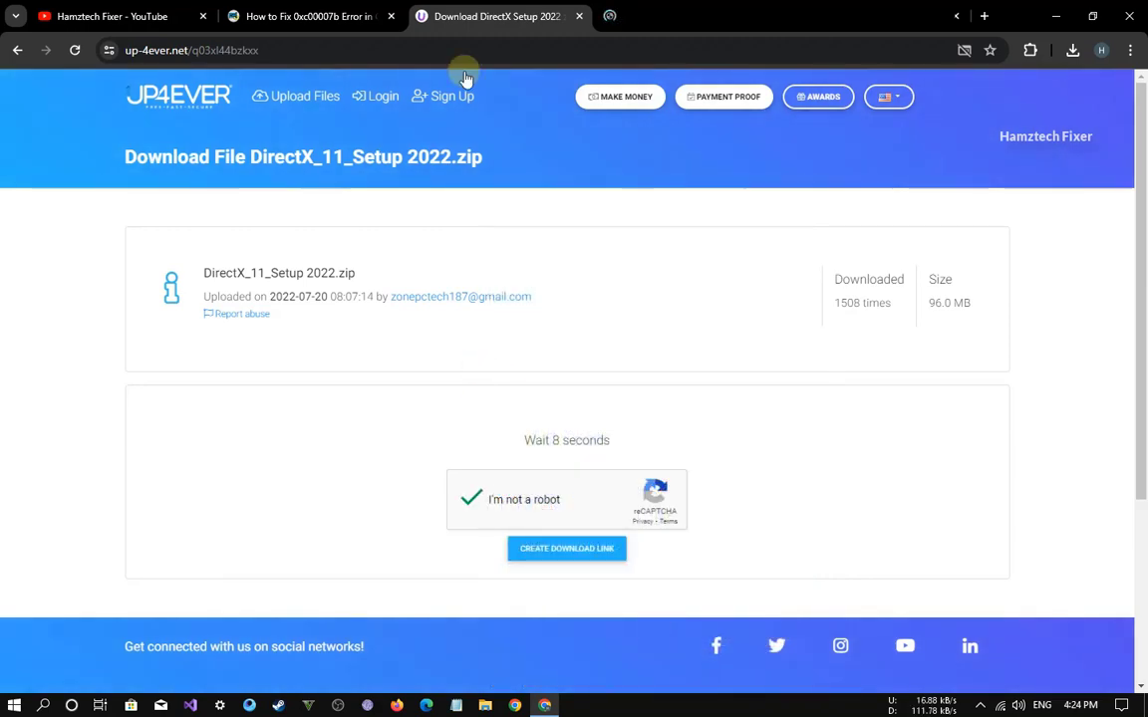
{"action": "right_click", "coordinate": [448, 16]}
{"action": "left_click", "coordinate": [533, 304]}
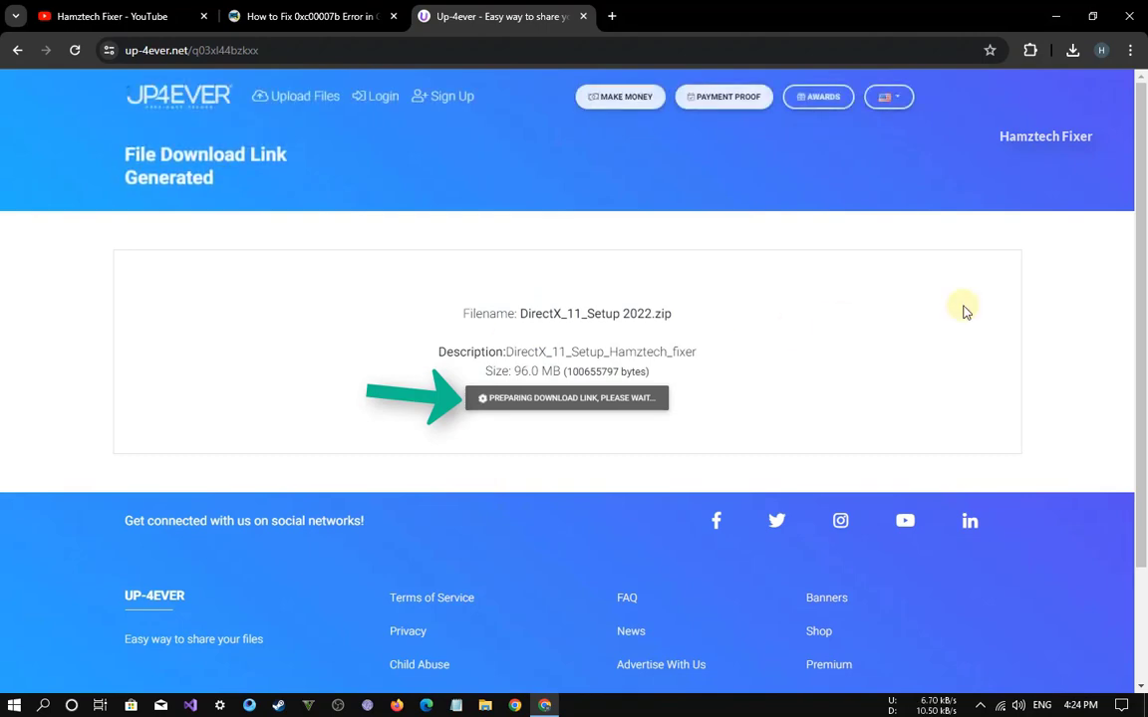
Step: Save DirectX_11_Setup 2022.zip into the GTA IV 0xc00007b Error Fix Files folder, then show the desktop
{"action": "left_click", "coordinate": [546, 410]}
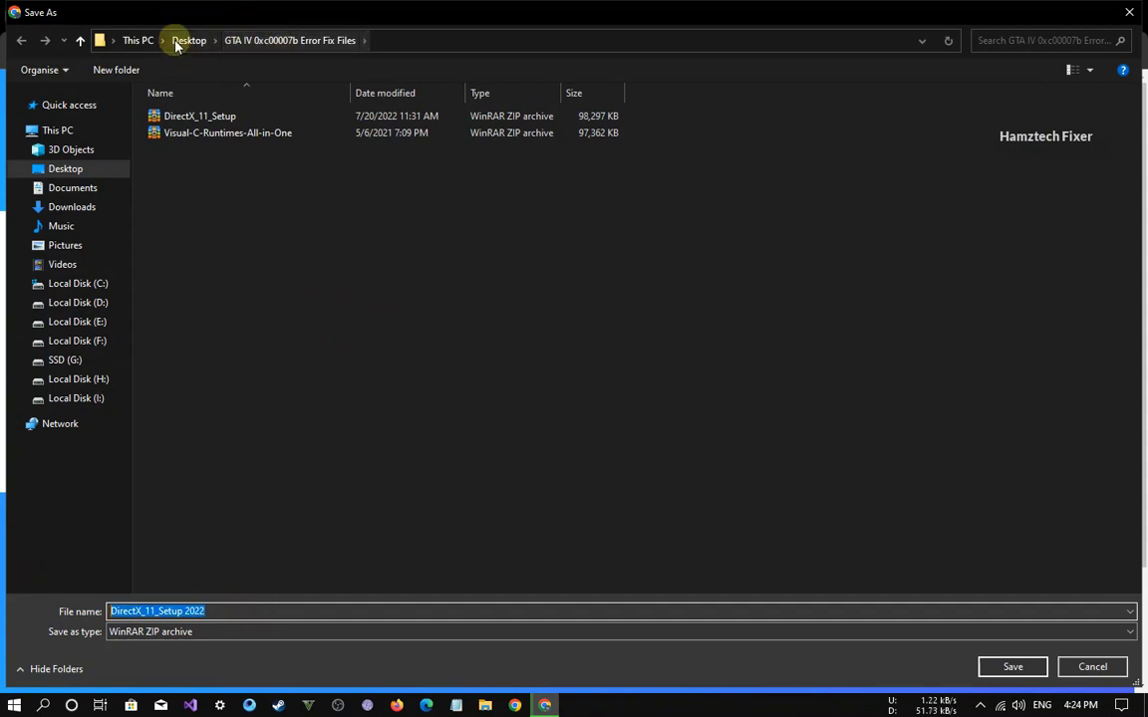
{"action": "left_click", "coordinate": [1016, 666]}
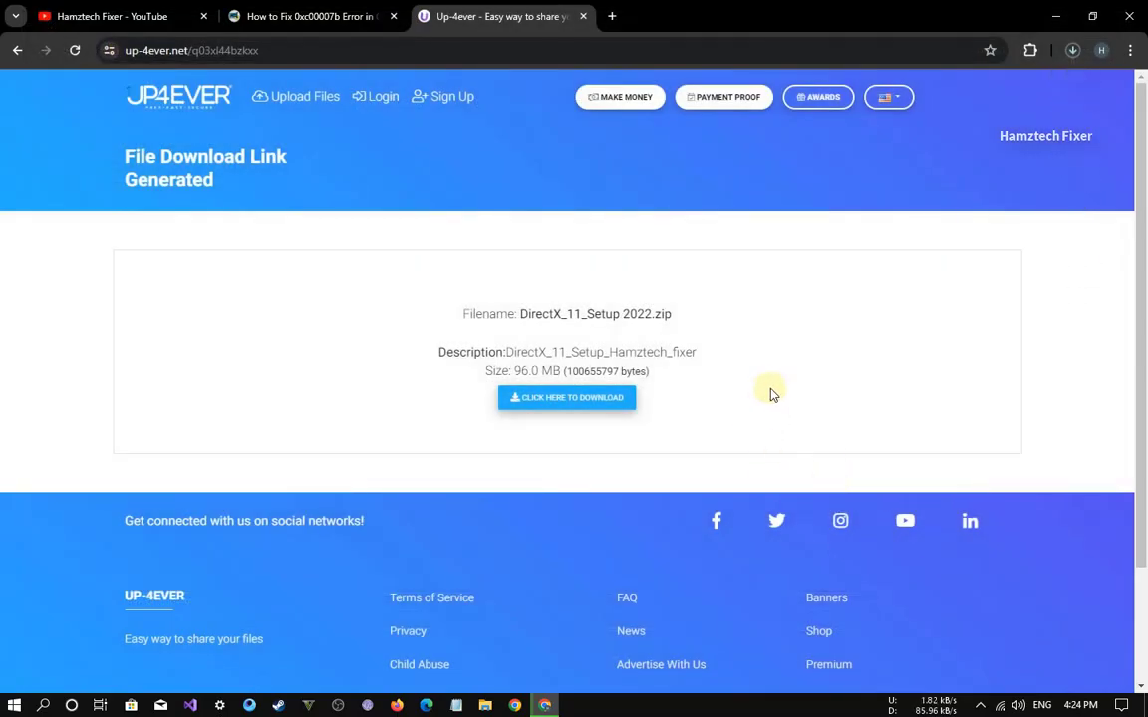
{"action": "left_click", "coordinate": [806, 337]}
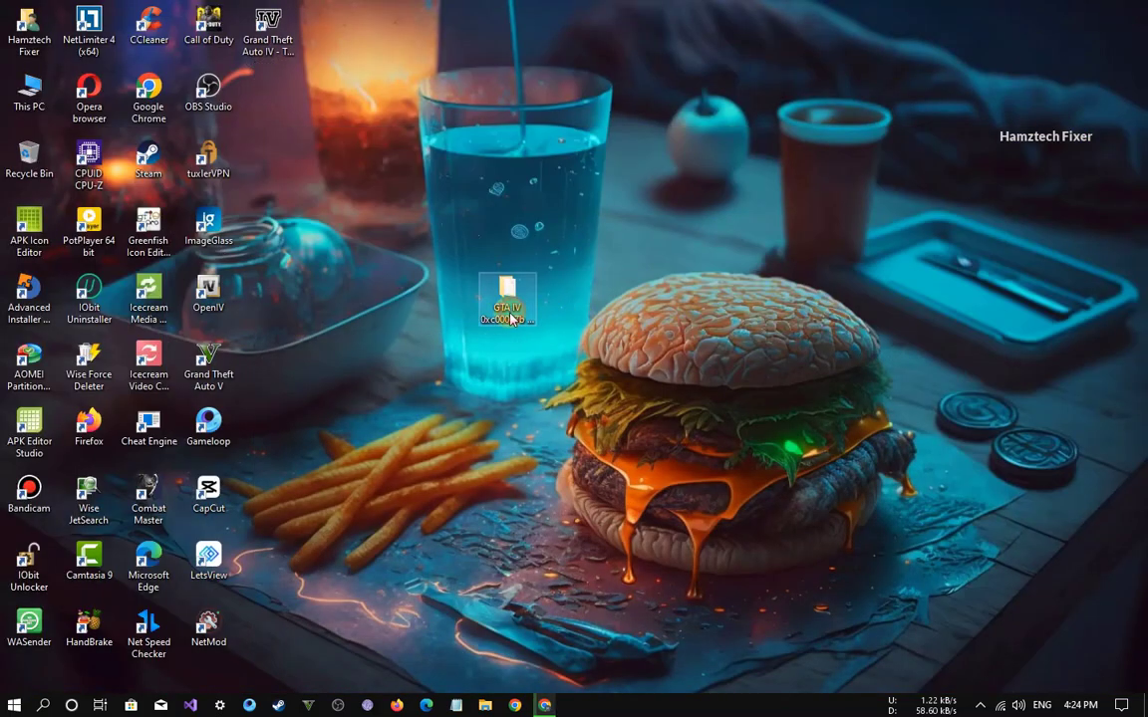
Step: Open the GTA IV fix files folder, refresh it, and cancel the duplicate DirectX download in Chrome
{"action": "double_click", "coordinate": [510, 316]}
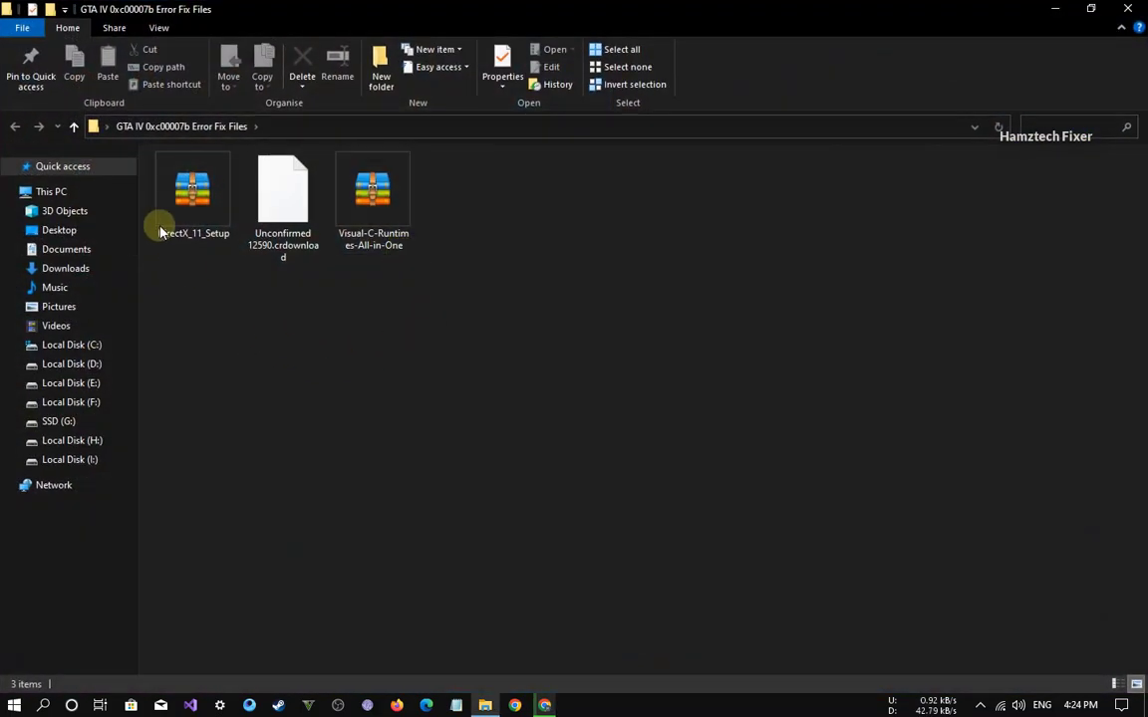
{"action": "left_click", "coordinate": [197, 226]}
{"action": "right_click", "coordinate": [212, 278]}
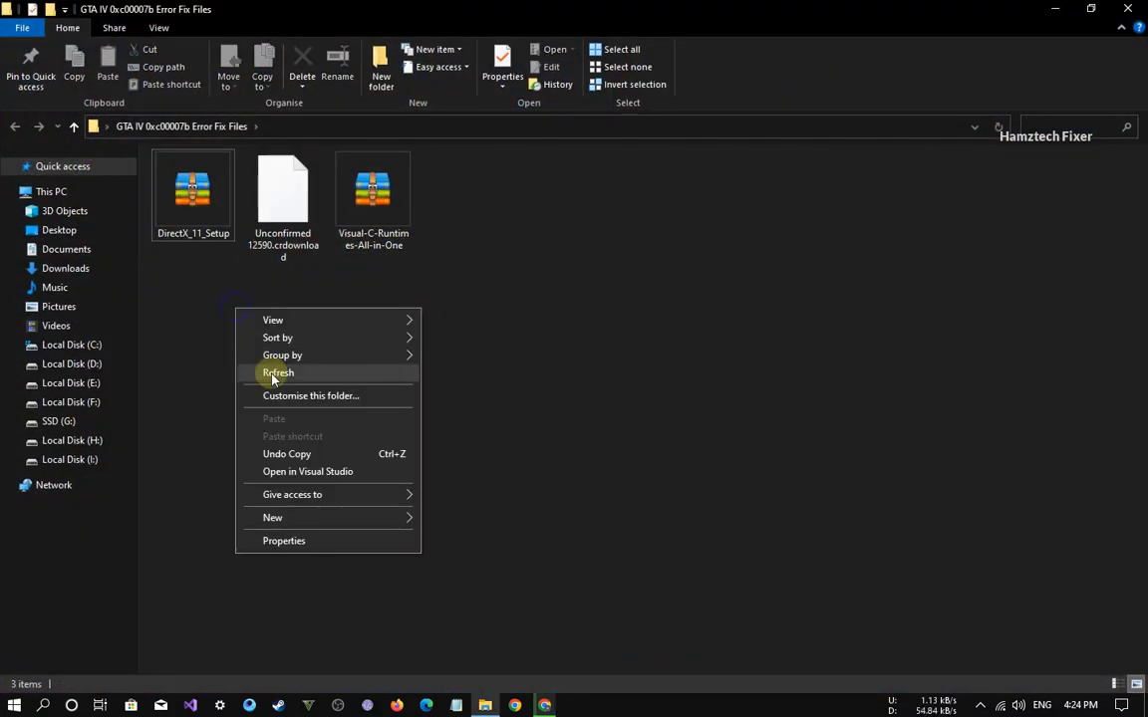
{"action": "left_click", "coordinate": [274, 376]}
{"action": "left_click", "coordinate": [1134, 7]}
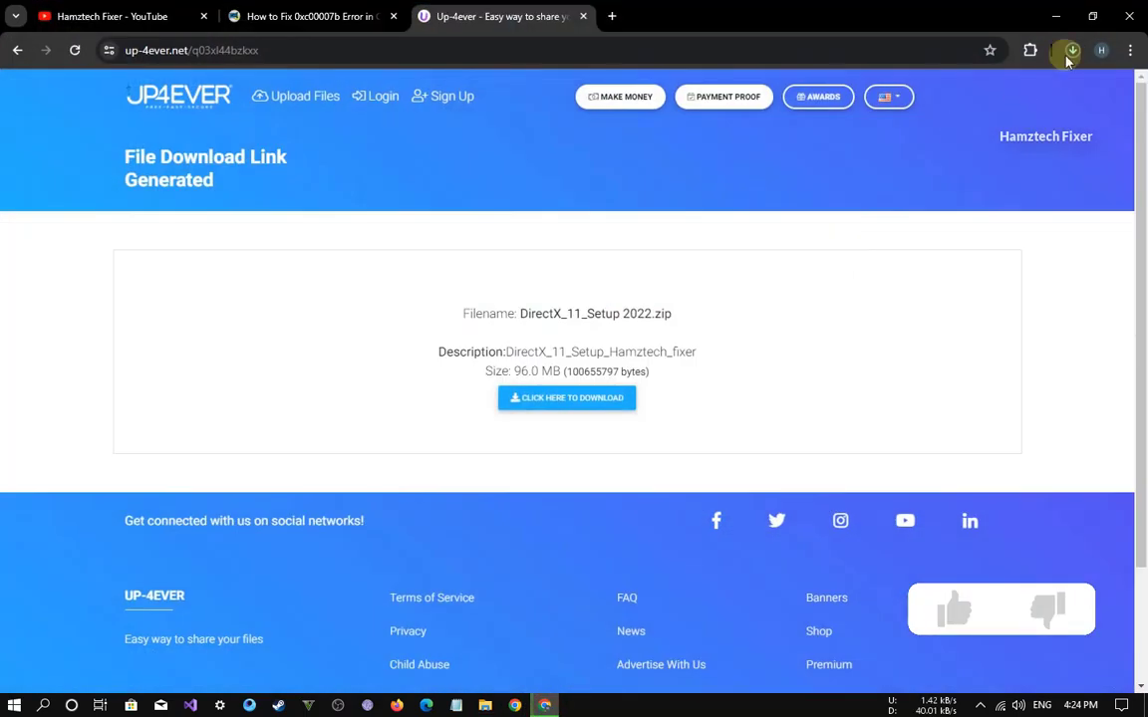
{"action": "left_click", "coordinate": [1058, 120]}
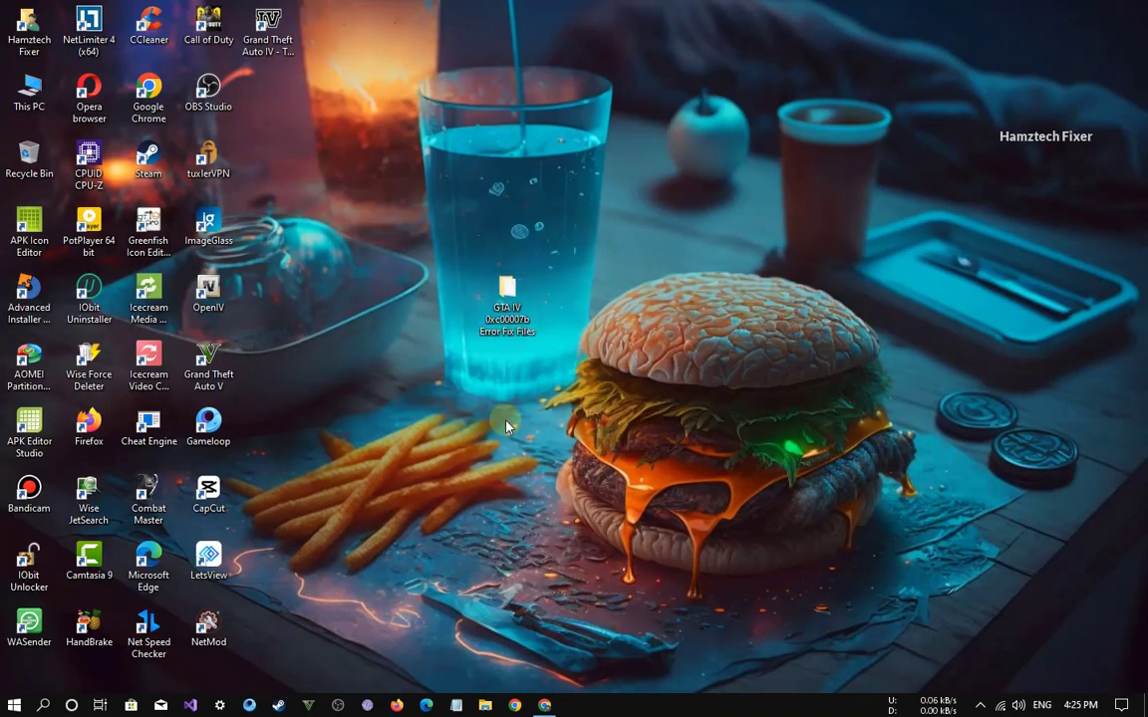
Step: Extract DirectX_11_Setup to 'DirectX_11_Setup\' and open the extracted folder
{"action": "double_click", "coordinate": [507, 299]}
{"action": "right_click", "coordinate": [195, 228]}
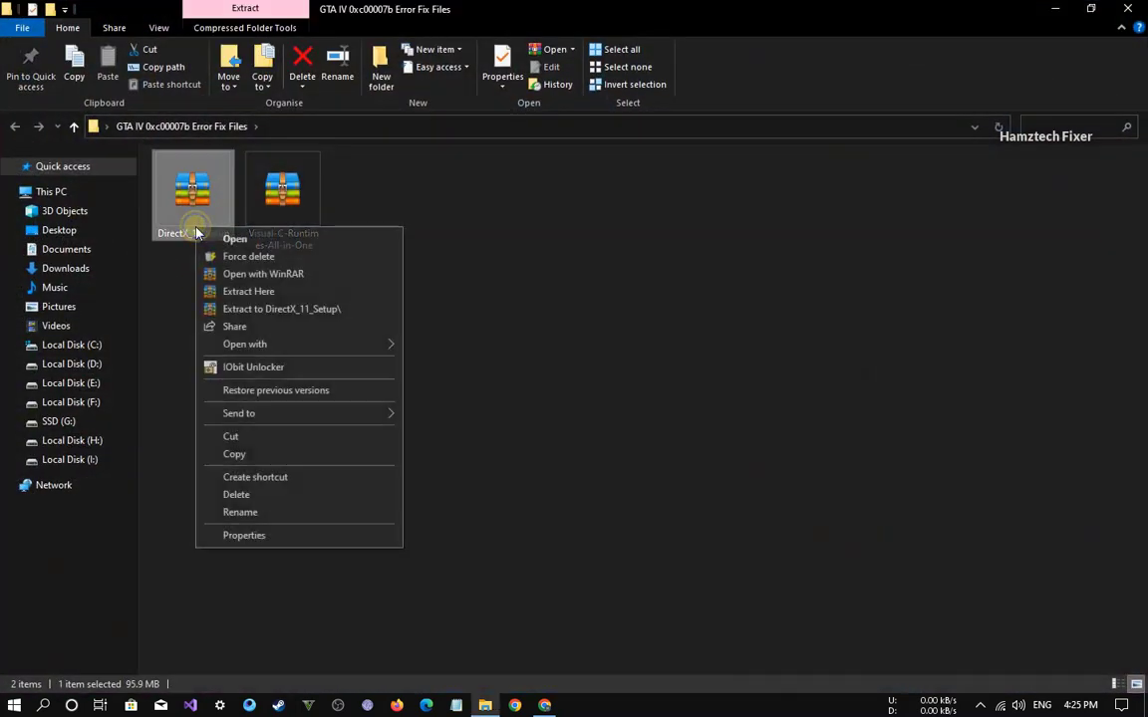
{"action": "left_click", "coordinate": [271, 311]}
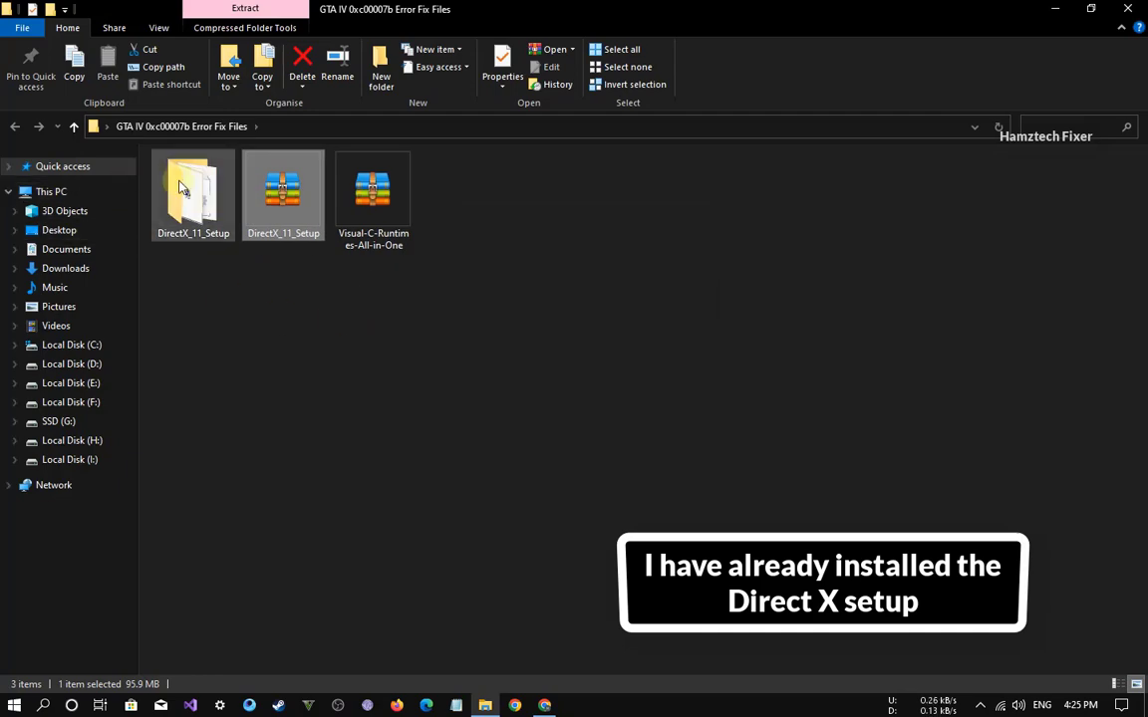
{"action": "double_click", "coordinate": [179, 190]}
{"action": "left_click_drag", "start_coordinate": [1141, 204], "coordinate": [1137, 379]}
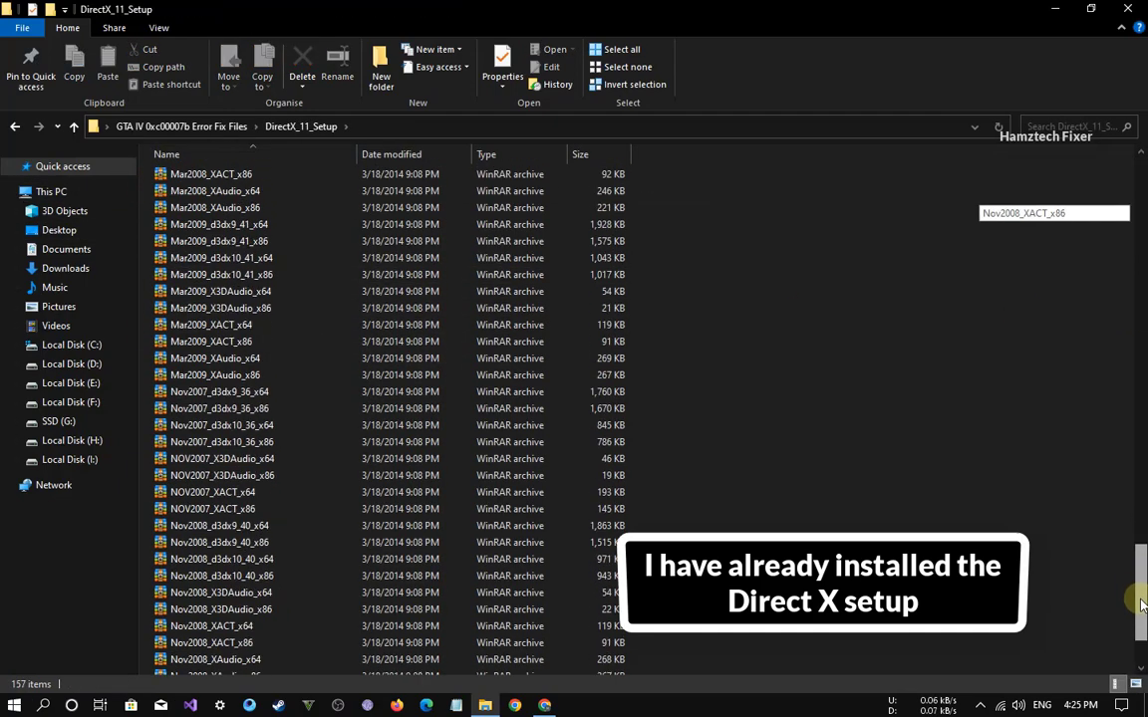
Step: Launch the DirectX installer, accept the license, then cancel and quit the setup
{"action": "double_click", "coordinate": [354, 349]}
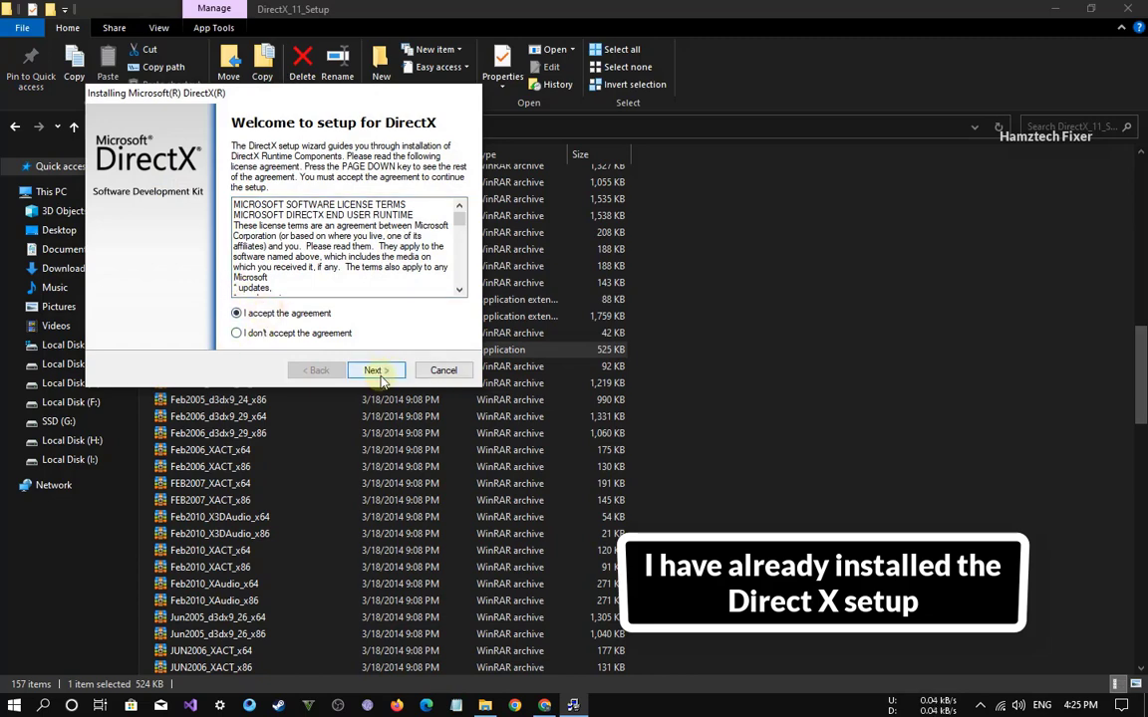
{"action": "left_click_drag", "start_coordinate": [324, 114], "coordinate": [742, 260]}
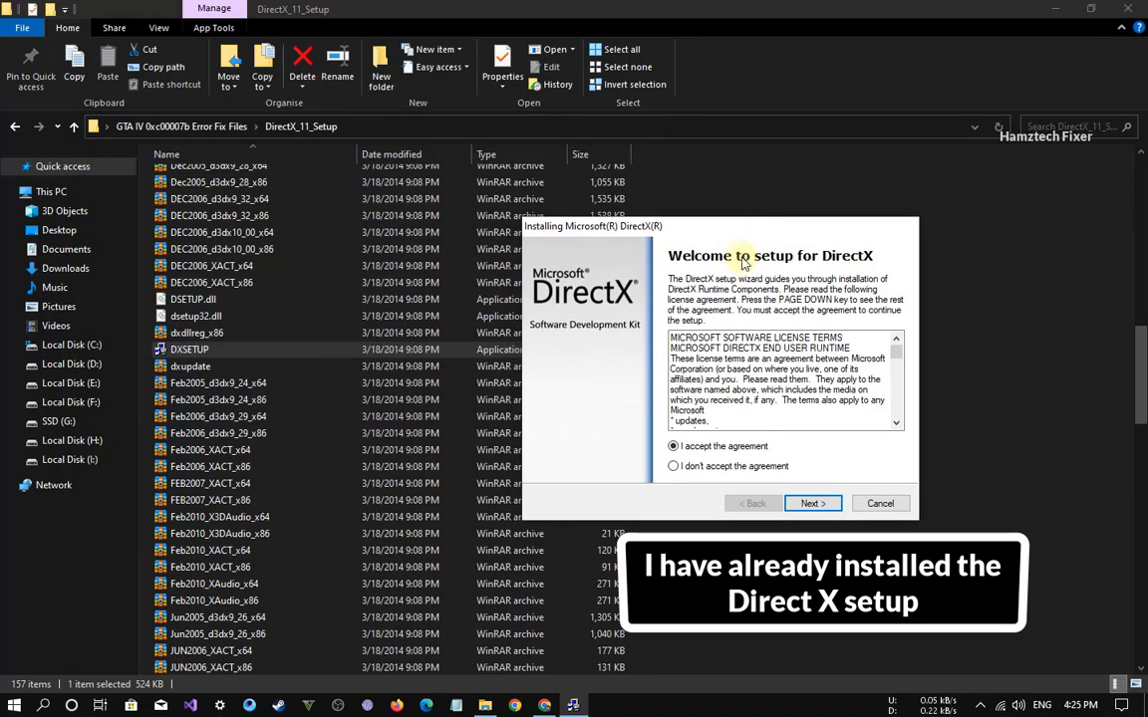
{"action": "left_click", "coordinate": [1038, 8]}
{"action": "mouse_move", "coordinate": [546, 226]}
{"action": "left_mouse_down"}
{"action": "mouse_move", "coordinate": [597, 193]}
{"action": "mouse_move", "coordinate": [443, 189]}
{"action": "left_mouse_up"}
{"action": "left_click", "coordinate": [712, 467]}
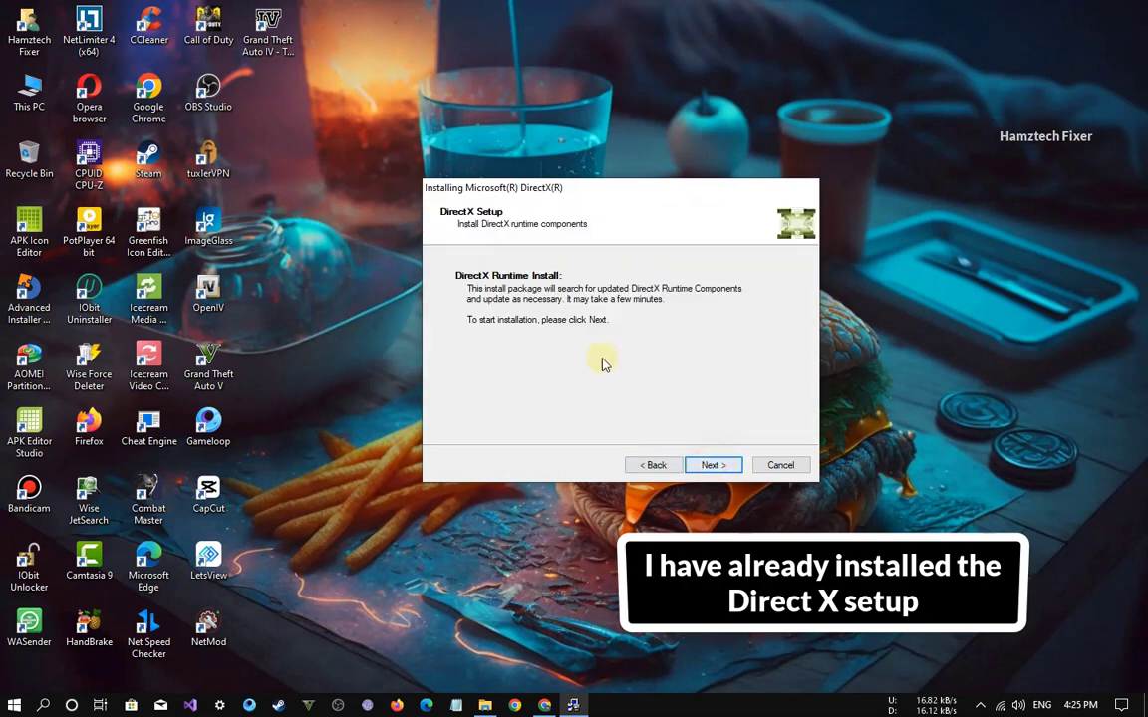
{"action": "left_click", "coordinate": [781, 466]}
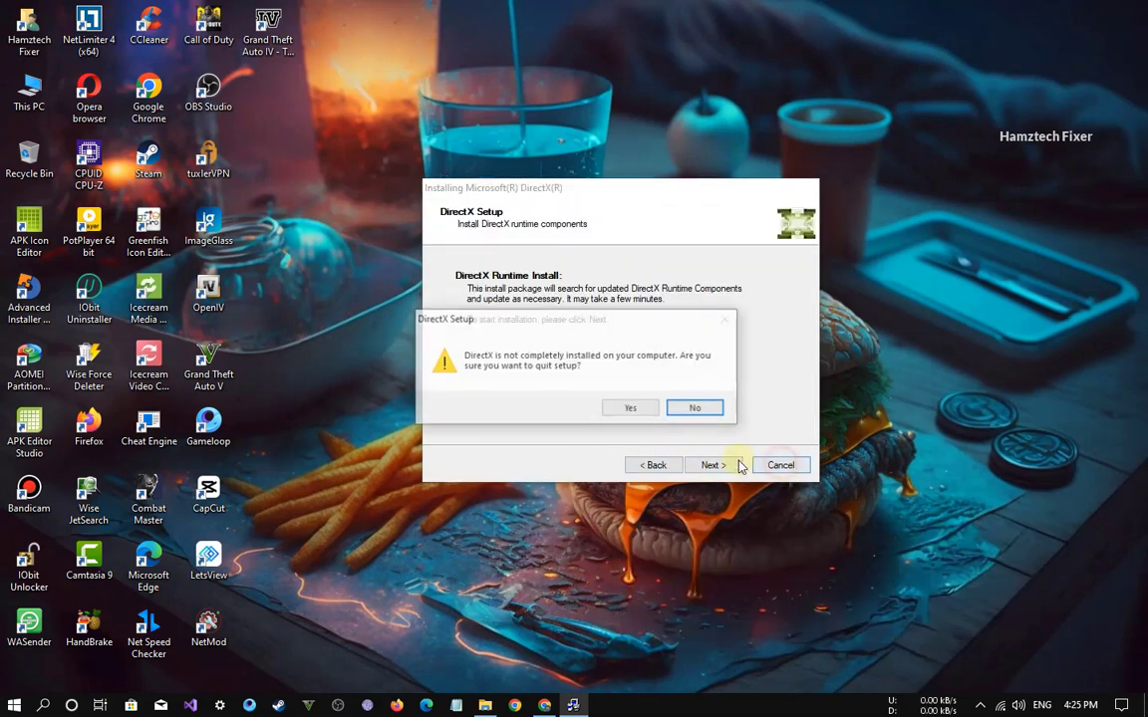
{"action": "left_click", "coordinate": [625, 411]}
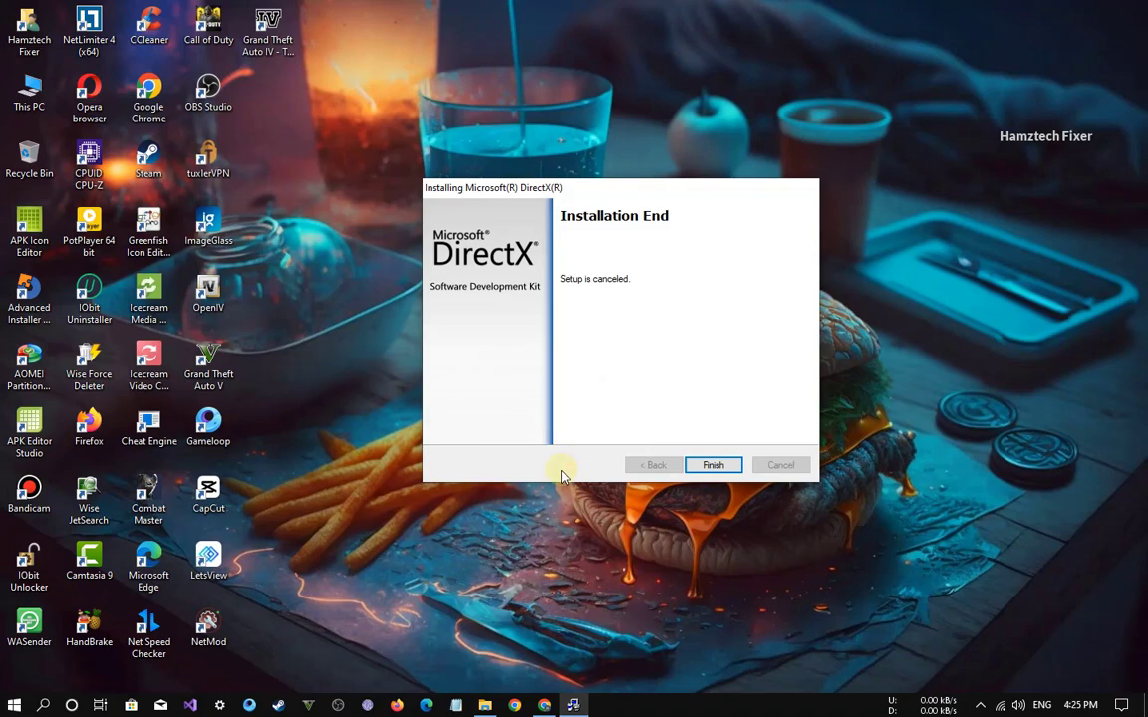
{"action": "left_click", "coordinate": [706, 474]}
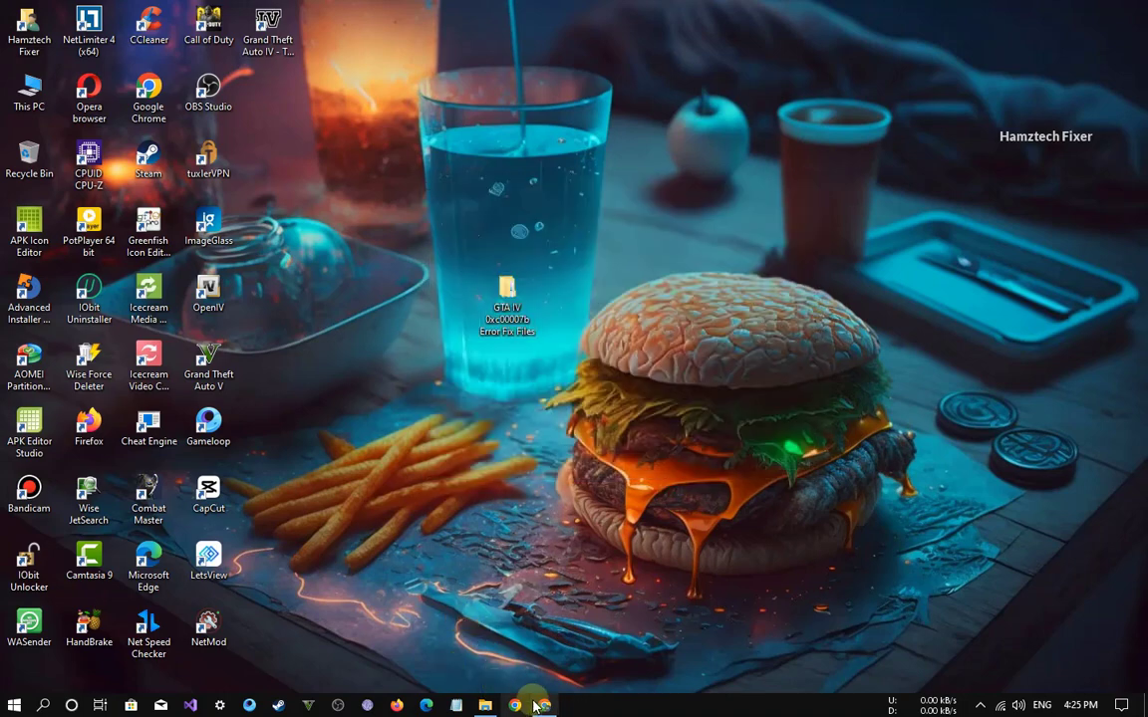
Step: Close the ad tab, generate the link, and save Visual-C-Runtimes-All-in-One.zip to the GTA IV fix folder
{"action": "left_click", "coordinate": [538, 706]}
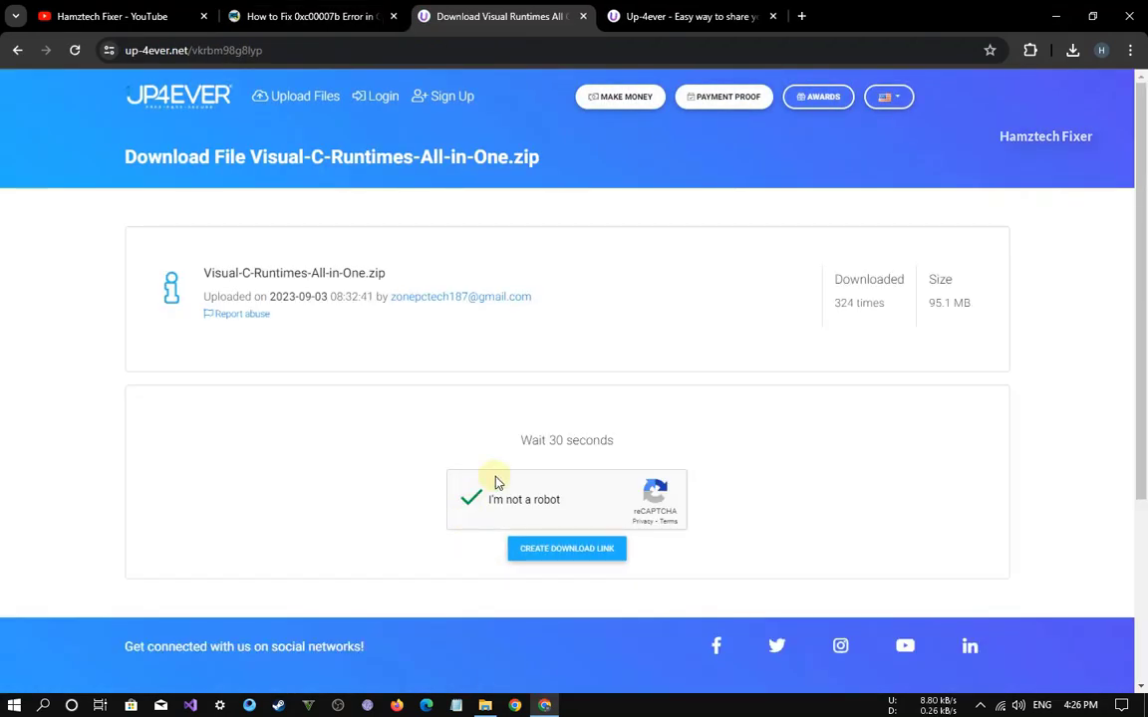
{"action": "right_click", "coordinate": [476, 15]}
{"action": "left_click", "coordinate": [524, 376]}
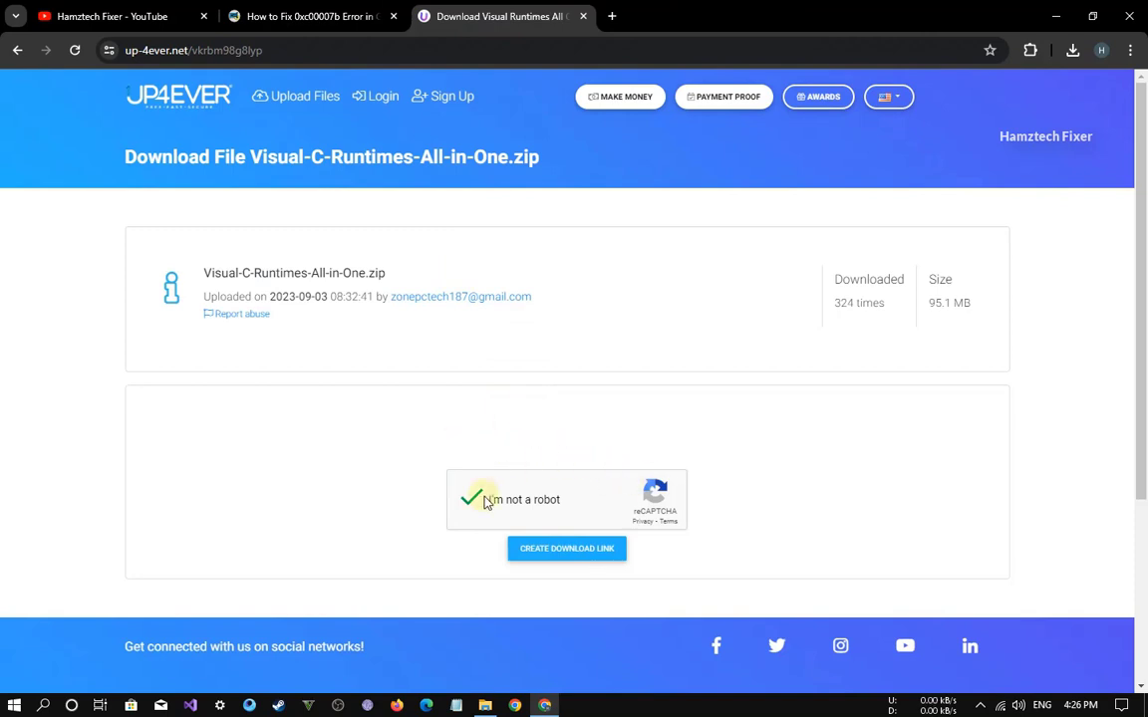
{"action": "left_click", "coordinate": [558, 549]}
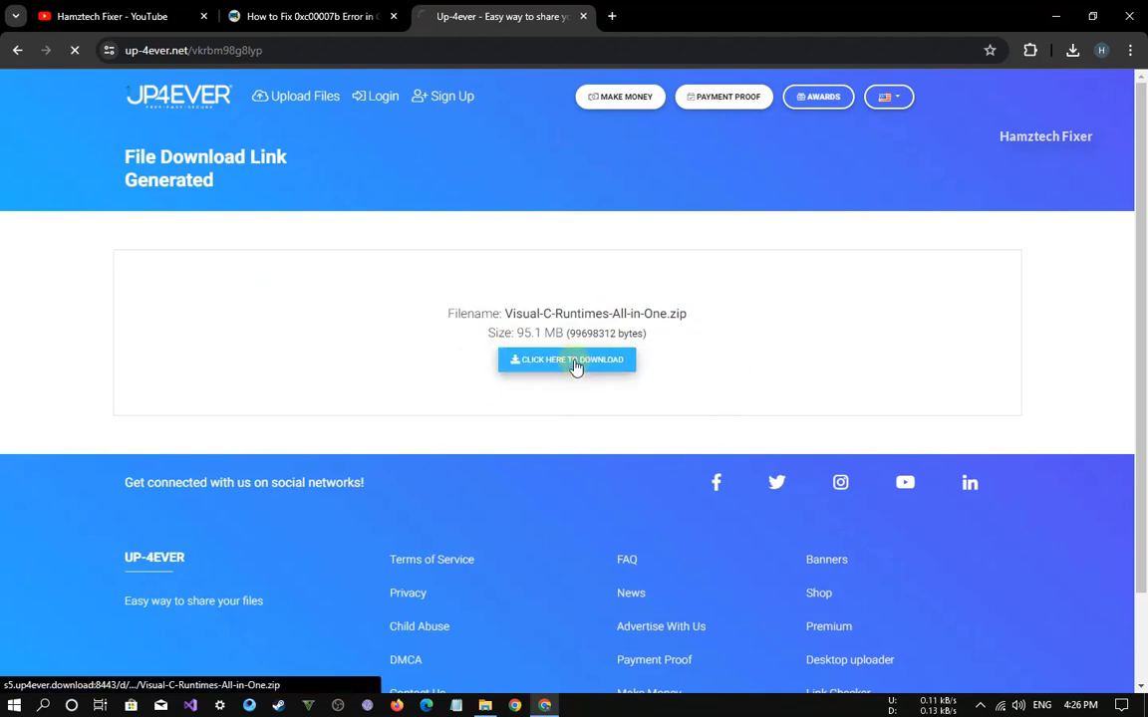
{"action": "left_click", "coordinate": [577, 365]}
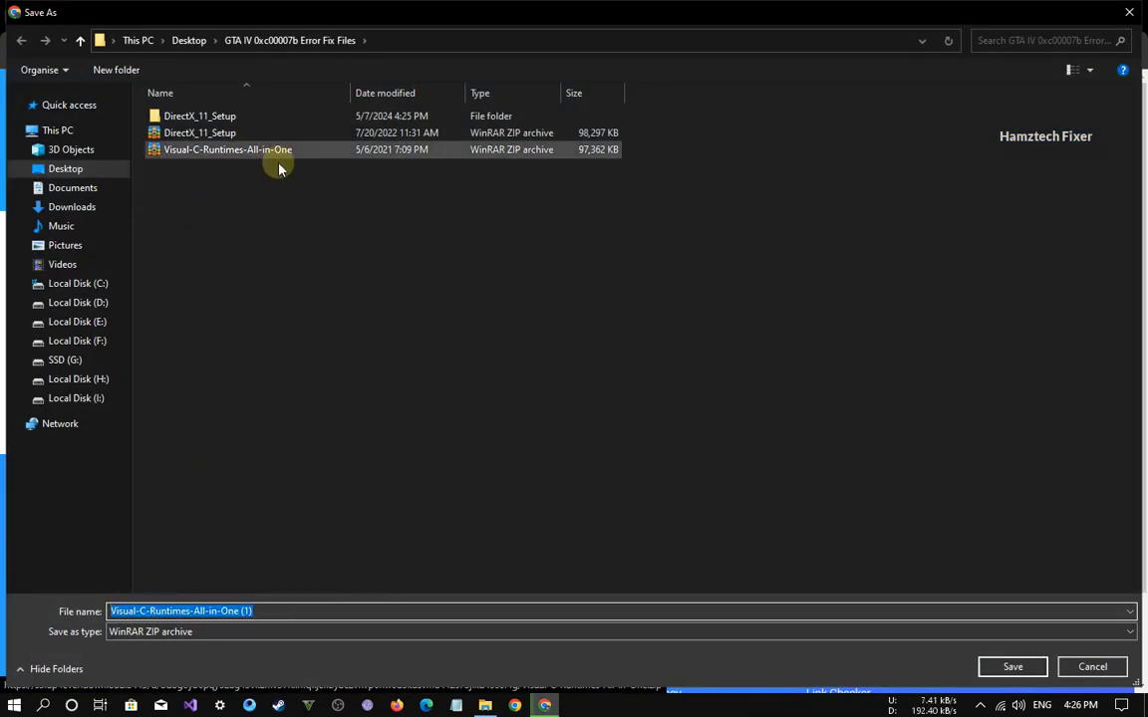
{"action": "left_click", "coordinate": [1012, 666]}
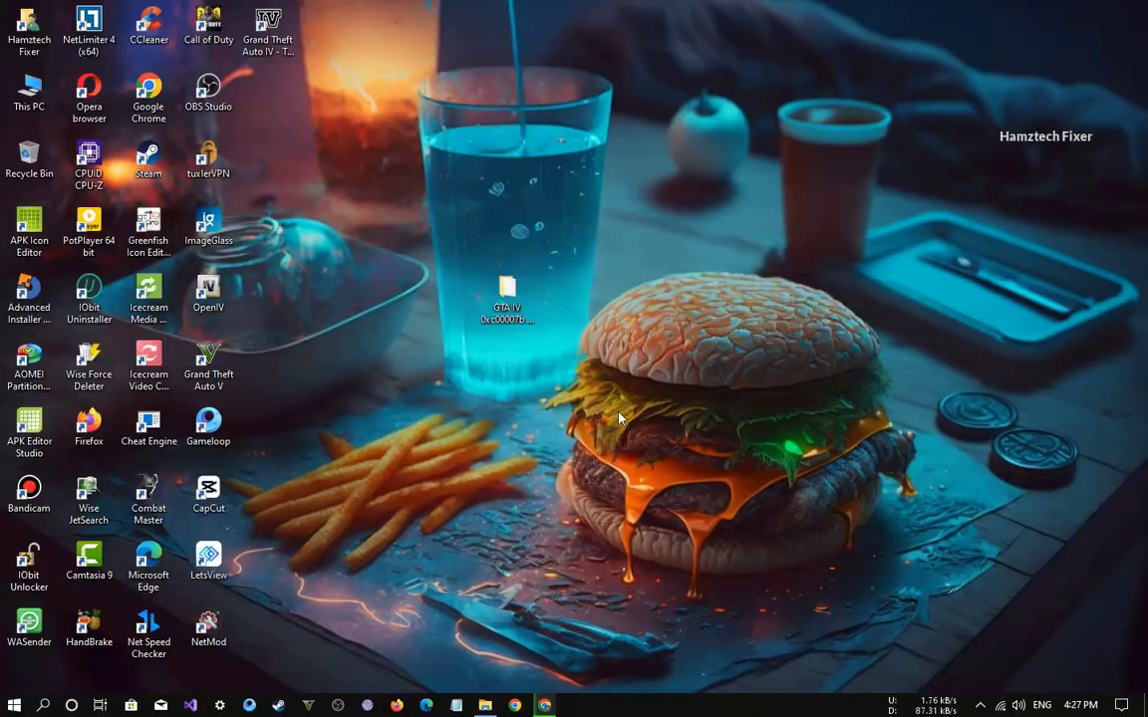
Step: Open the GTA IV 0xc00007b Error Fix Files folder after checking the runtimes download progress
{"action": "double_click", "coordinate": [507, 291]}
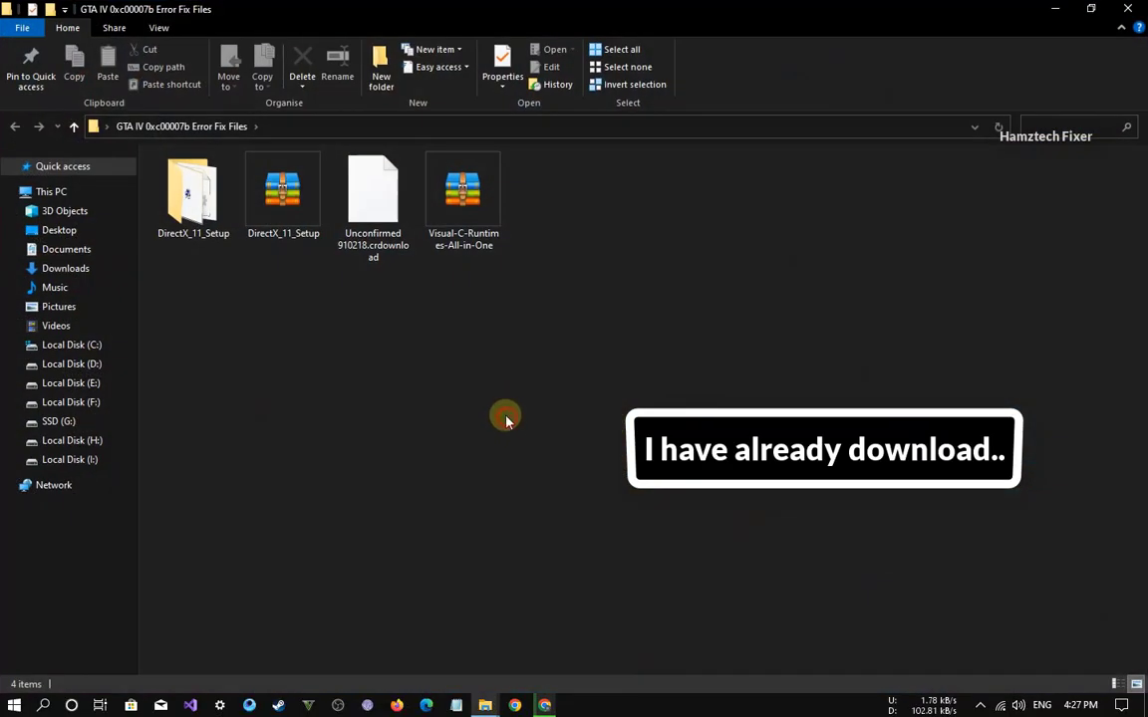
{"action": "left_click", "coordinate": [544, 705]}
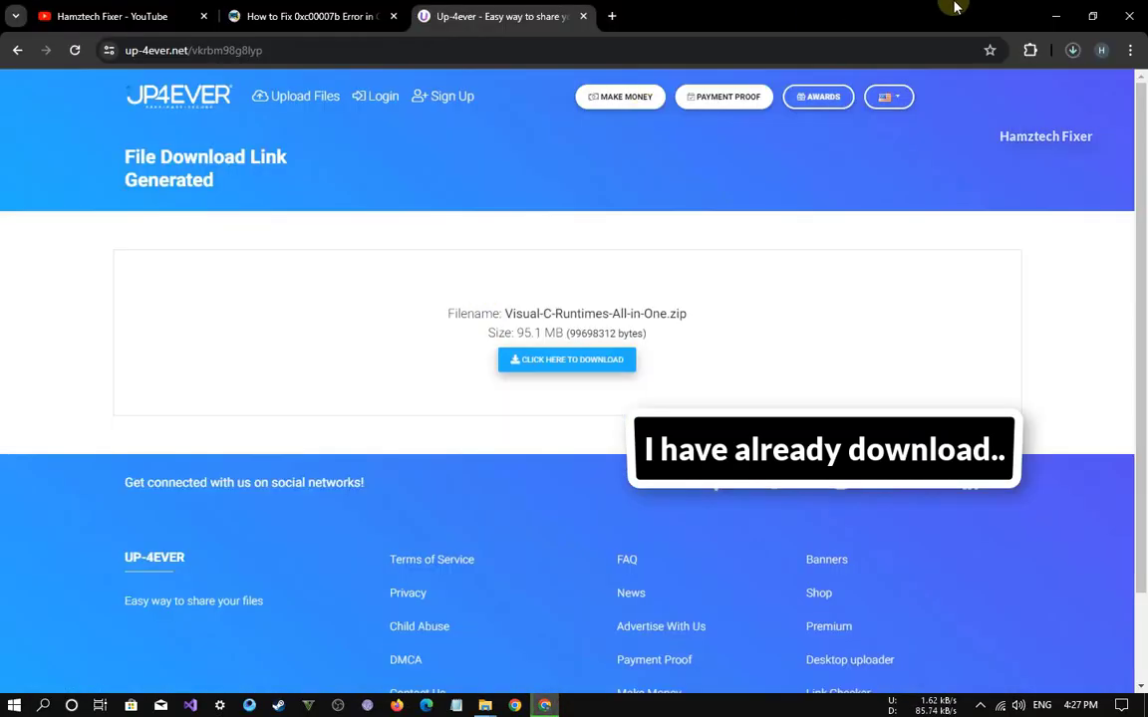
{"action": "left_click", "coordinate": [1072, 50]}
{"action": "left_click", "coordinate": [952, 295]}
{"action": "mouse_move", "coordinate": [484, 706]}
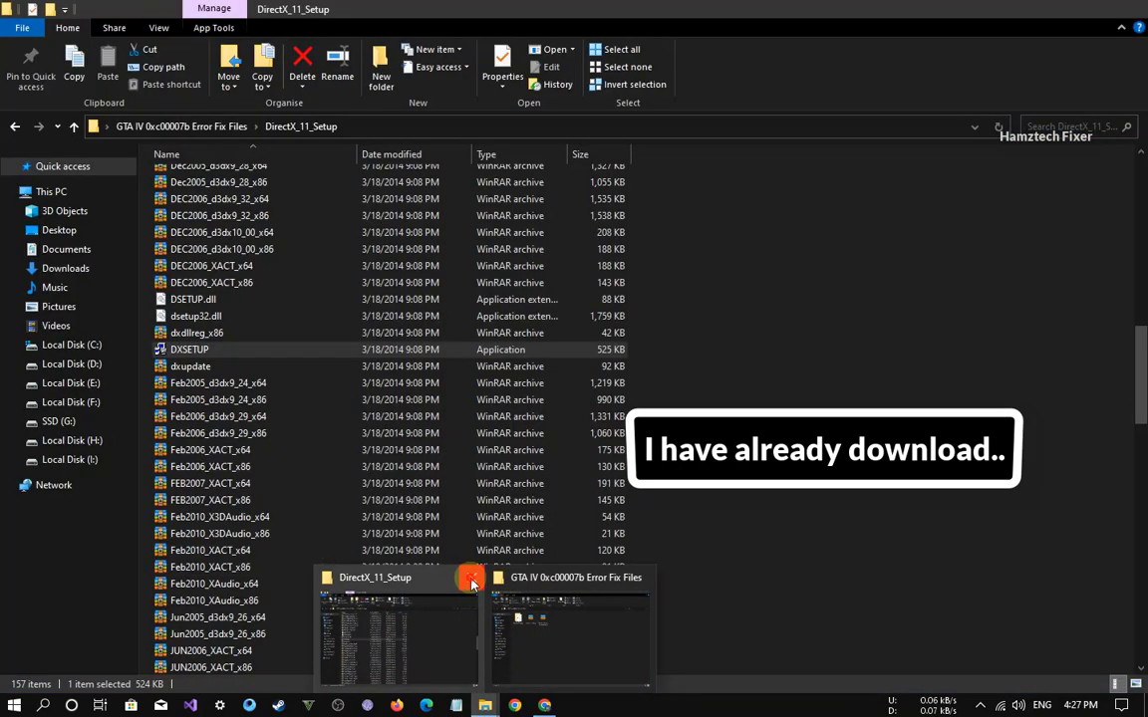
{"action": "left_click", "coordinate": [498, 598]}
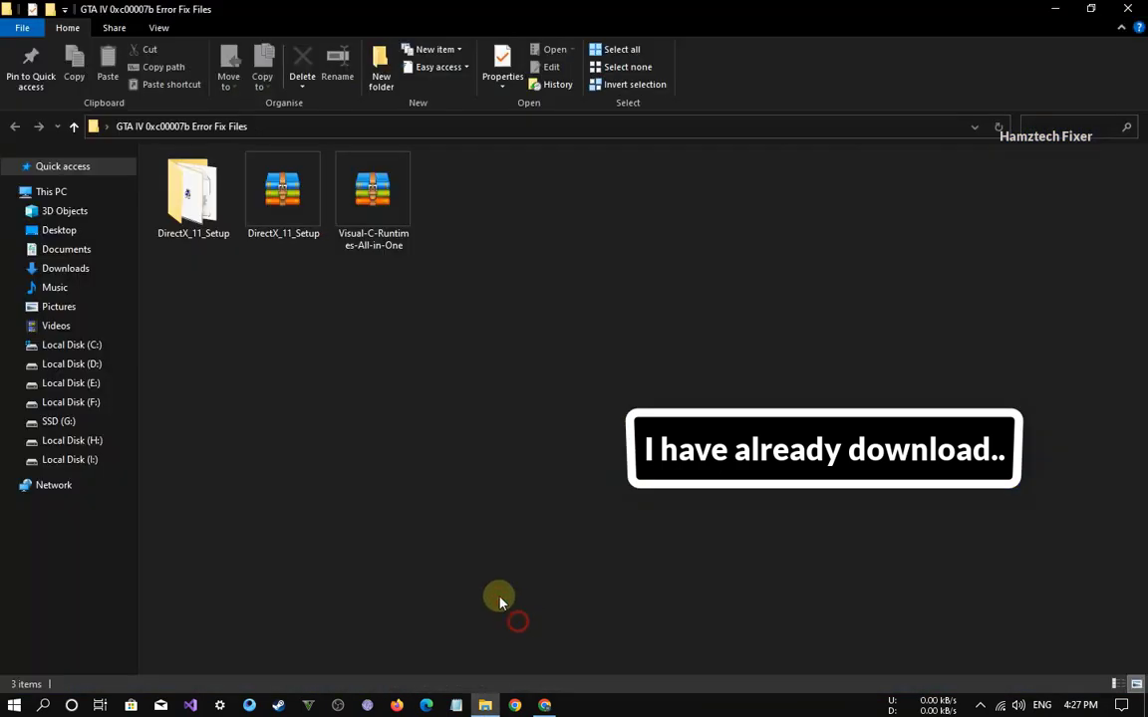
Step: Extract Visual-C-Runtimes-All-in-One into its own folder and run install_all
{"action": "left_click", "coordinate": [359, 188]}
{"action": "right_click", "coordinate": [359, 187]}
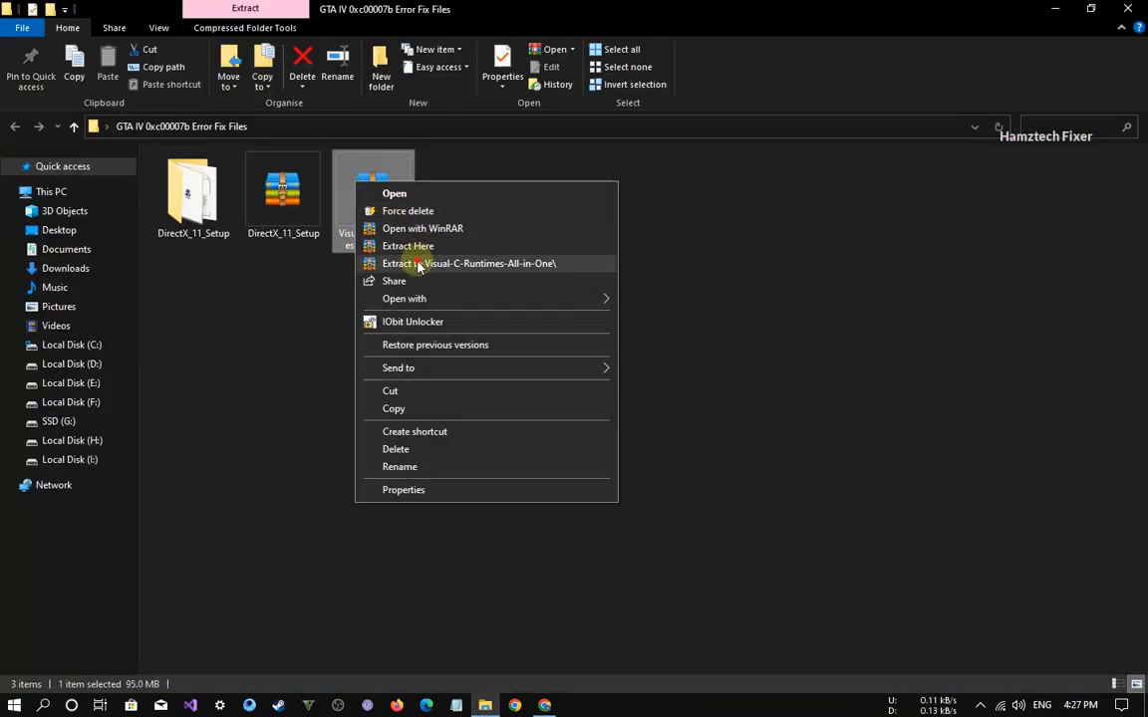
{"action": "left_click", "coordinate": [392, 261]}
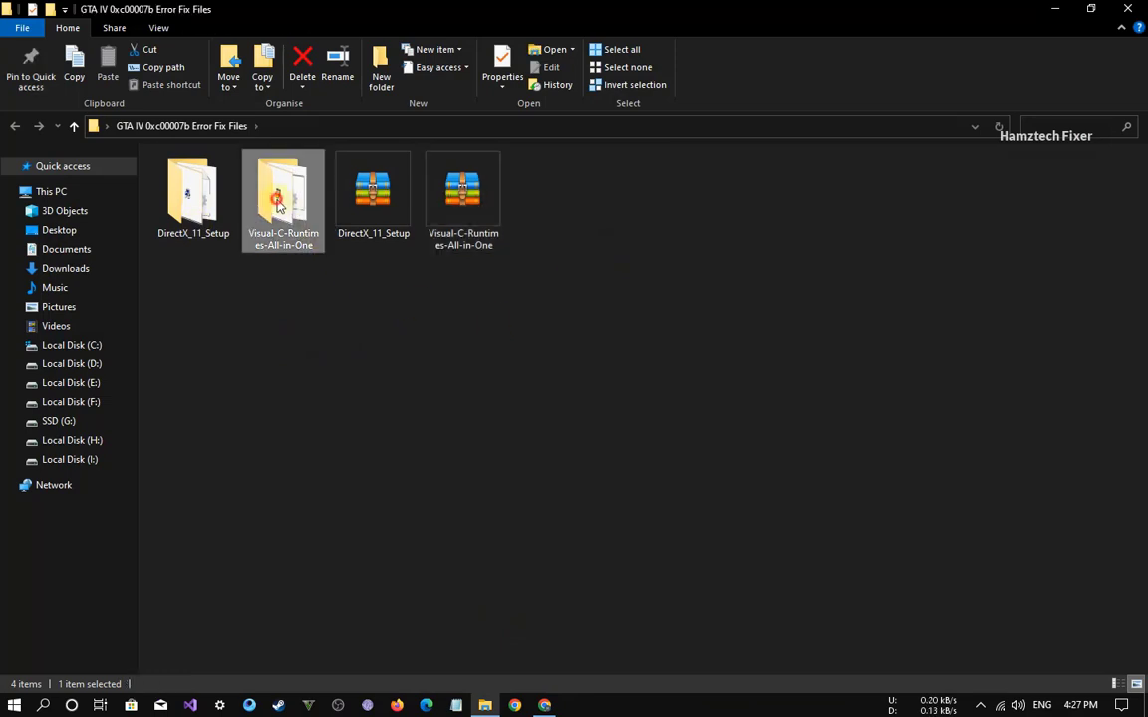
{"action": "double_click", "coordinate": [287, 194]}
{"action": "double_click", "coordinate": [160, 162]}
{"action": "left_click", "coordinate": [684, 402]}
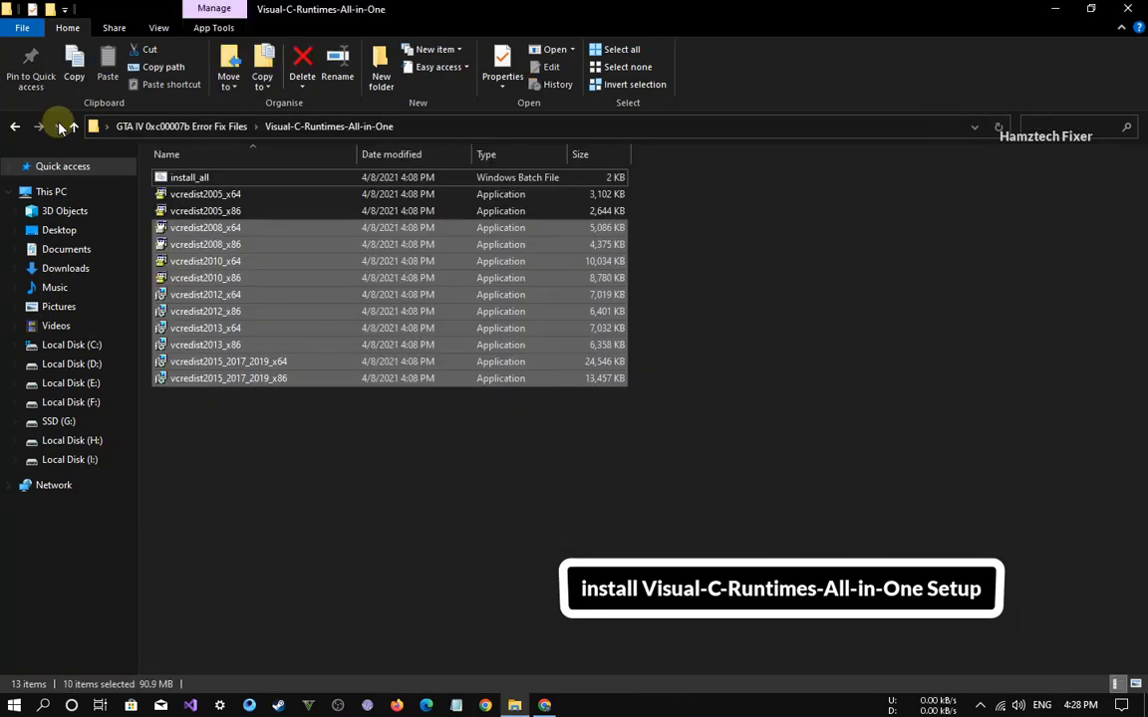
Step: Test-launch GTA IV from the desktop and close the GTAIV.exe error
{"action": "left_click", "coordinate": [73, 127]}
{"action": "left_click", "coordinate": [548, 444]}
{"action": "left_click", "coordinate": [1049, 8]}
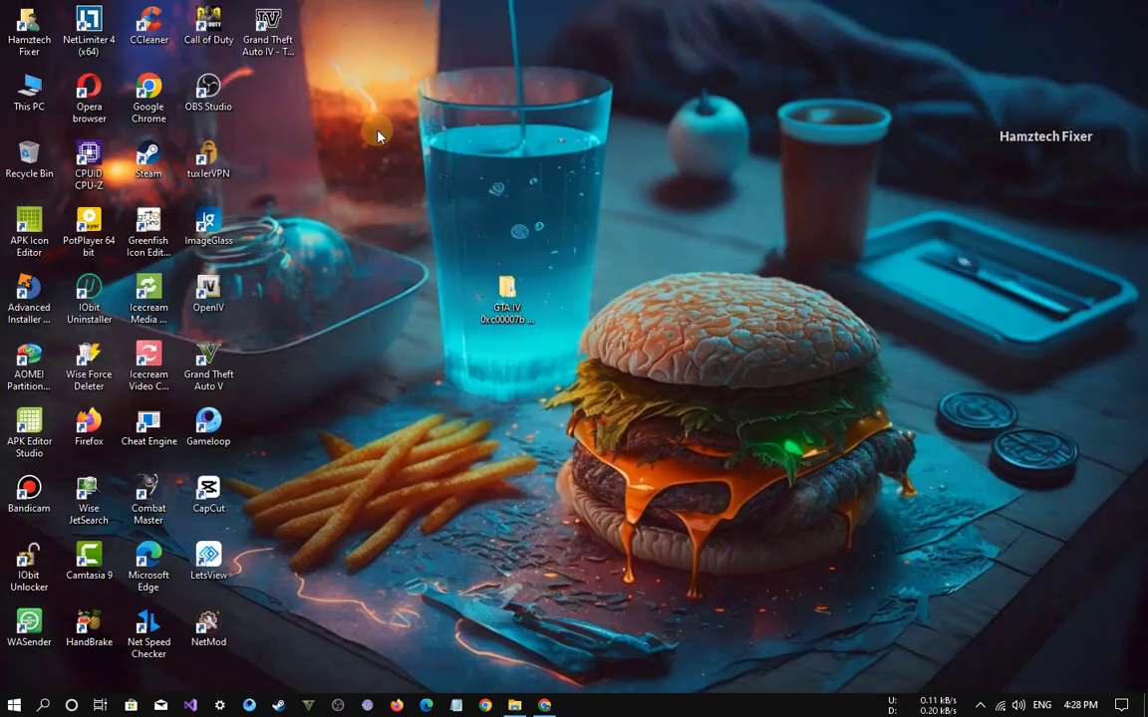
{"action": "double_click", "coordinate": [289, 42]}
{"action": "right_click", "coordinate": [694, 243]}
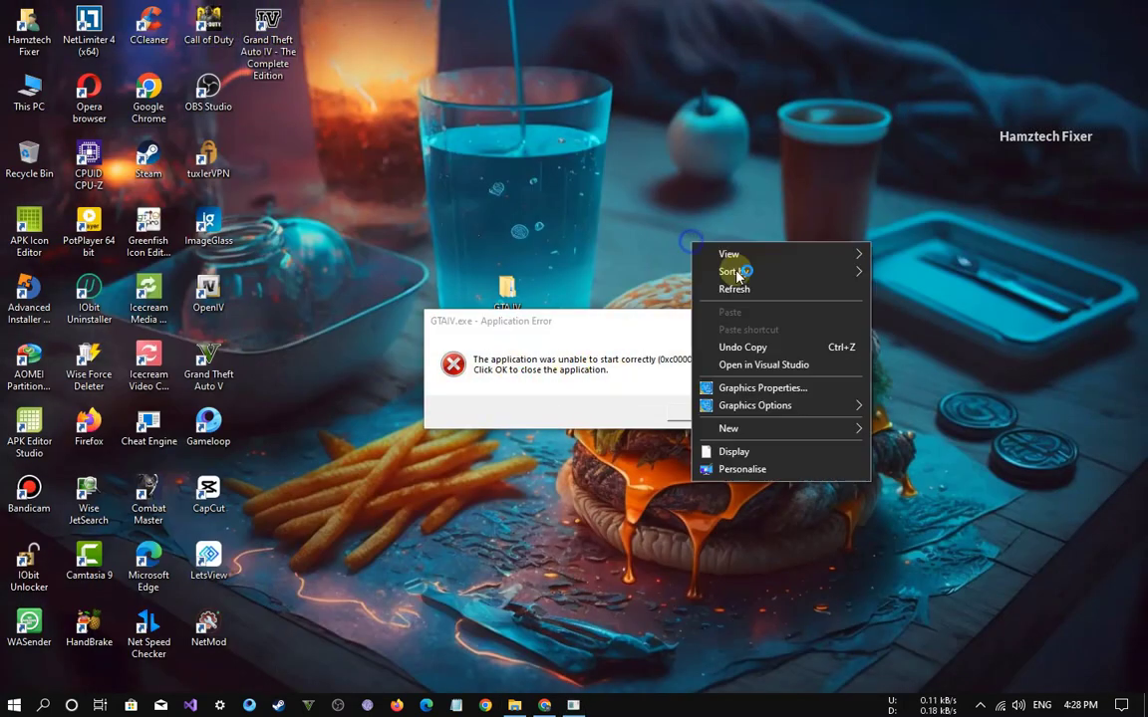
{"action": "left_click", "coordinate": [732, 287]}
{"action": "left_click", "coordinate": [726, 321]}
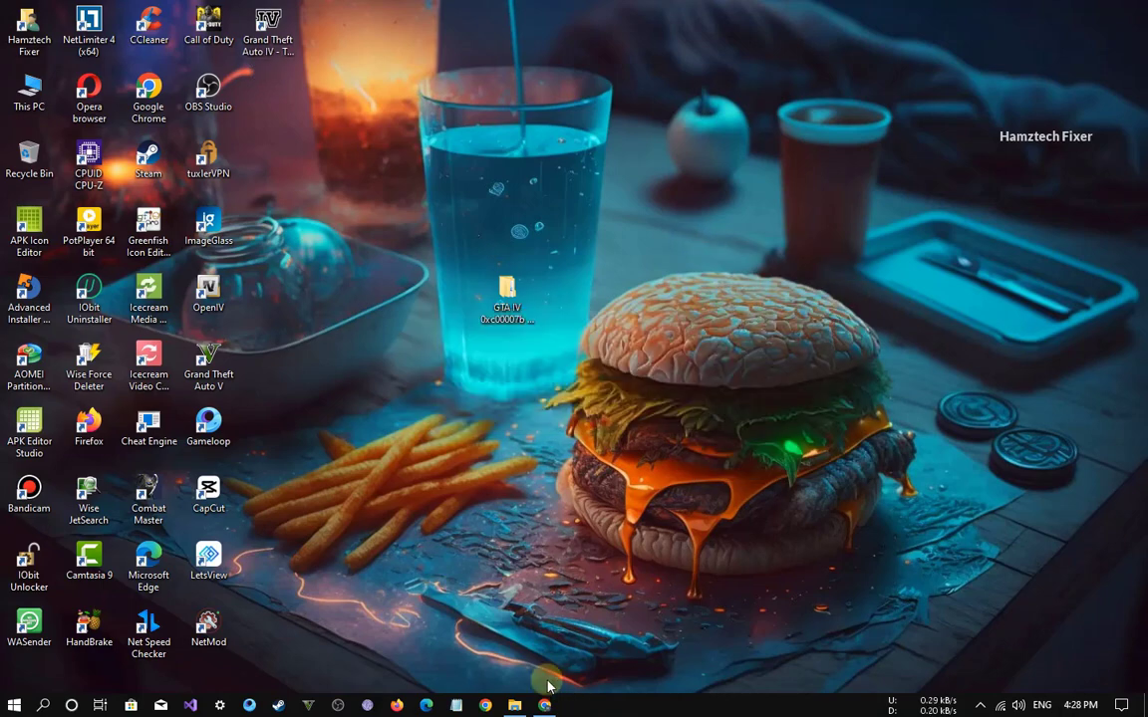
Step: Return to Chrome, close the finished UP4EVER tab and scroll back through the blog article
{"action": "left_click", "coordinate": [545, 706]}
{"action": "left_click", "coordinate": [585, 17]}
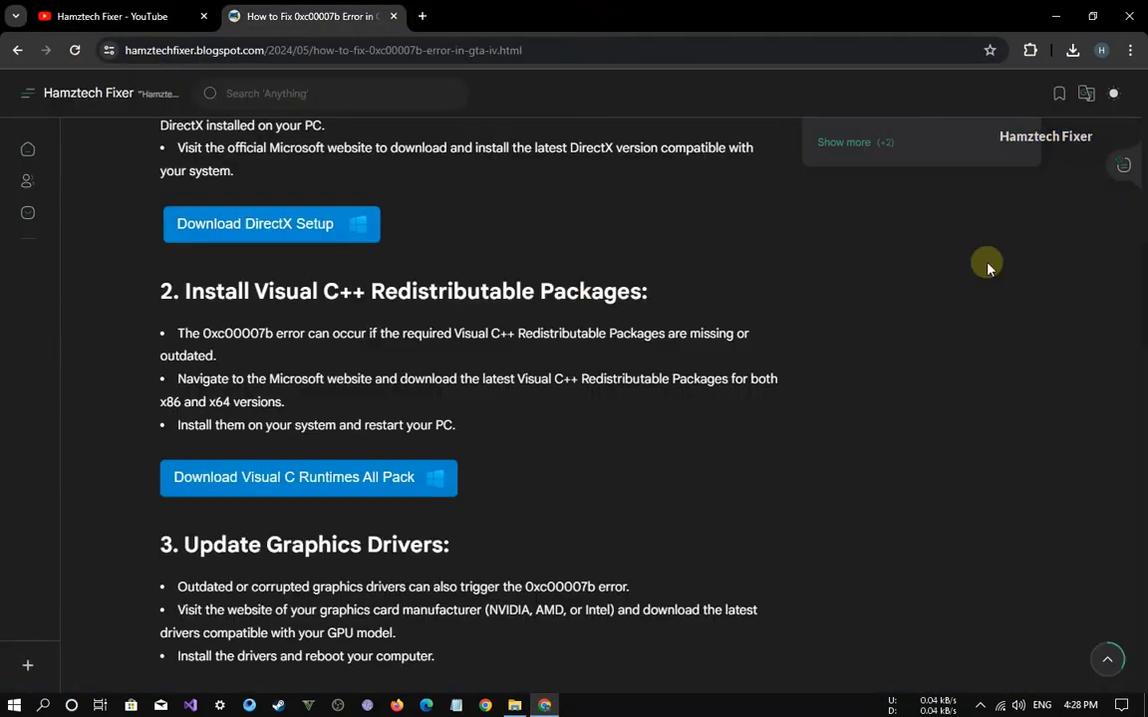
{"action": "left_click_drag", "start_coordinate": [1141, 234], "coordinate": [1135, 428]}
{"action": "scroll", "coordinate": [538, 339], "scroll_direction": "up", "scroll_amount": 2}
{"action": "scroll", "coordinate": [535, 343], "scroll_direction": "up", "scroll_amount": 1}
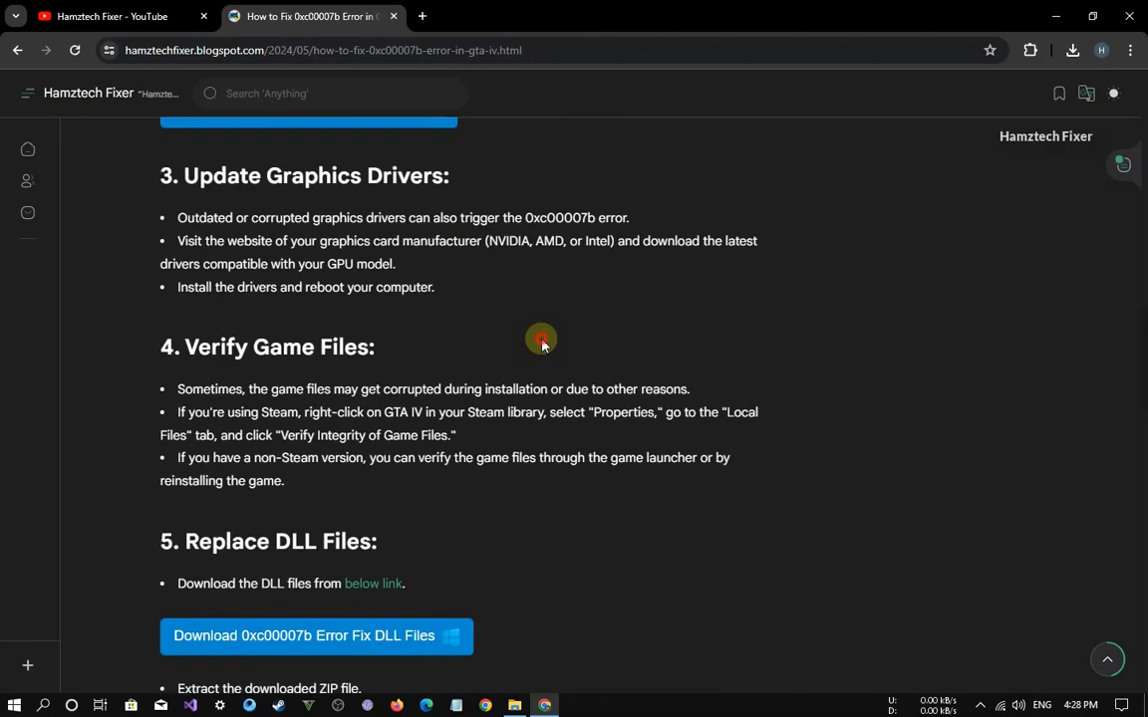
Step: Locate section 5, Replace DLL Files, and its Download 0xc00007b Error Fix DLL Files link
{"action": "left_click_drag", "start_coordinate": [202, 179], "coordinate": [481, 179]}
{"action": "left_click", "coordinate": [492, 218]}
{"action": "middle_click", "coordinate": [644, 365]}
{"action": "left_click", "coordinate": [643, 298]}
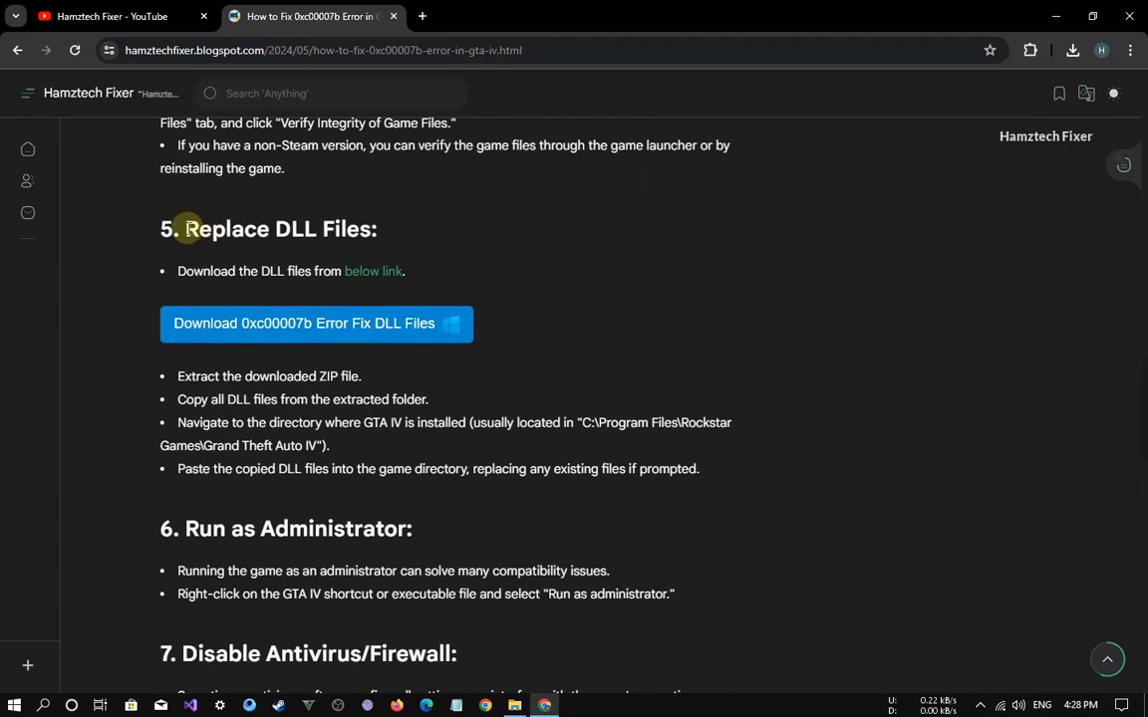
{"action": "left_click_drag", "start_coordinate": [187, 225], "coordinate": [494, 230]}
{"action": "left_click", "coordinate": [287, 275]}
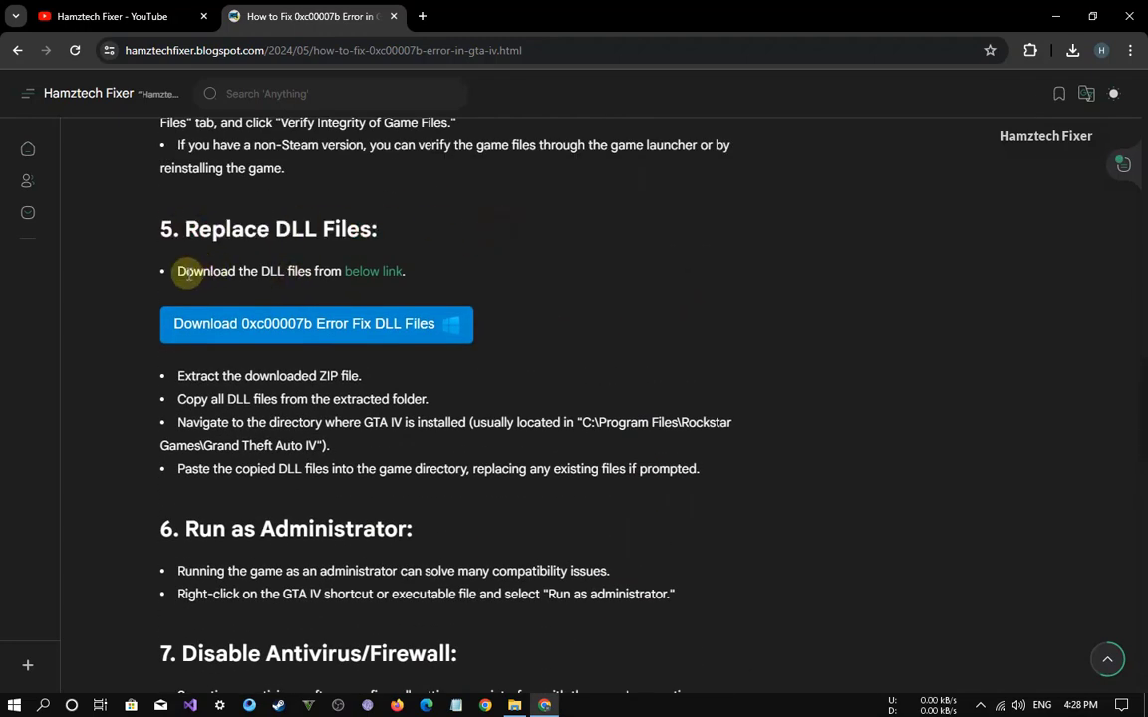
{"action": "left_click_drag", "start_coordinate": [188, 273], "coordinate": [468, 272]}
{"action": "left_click", "coordinate": [319, 272]}
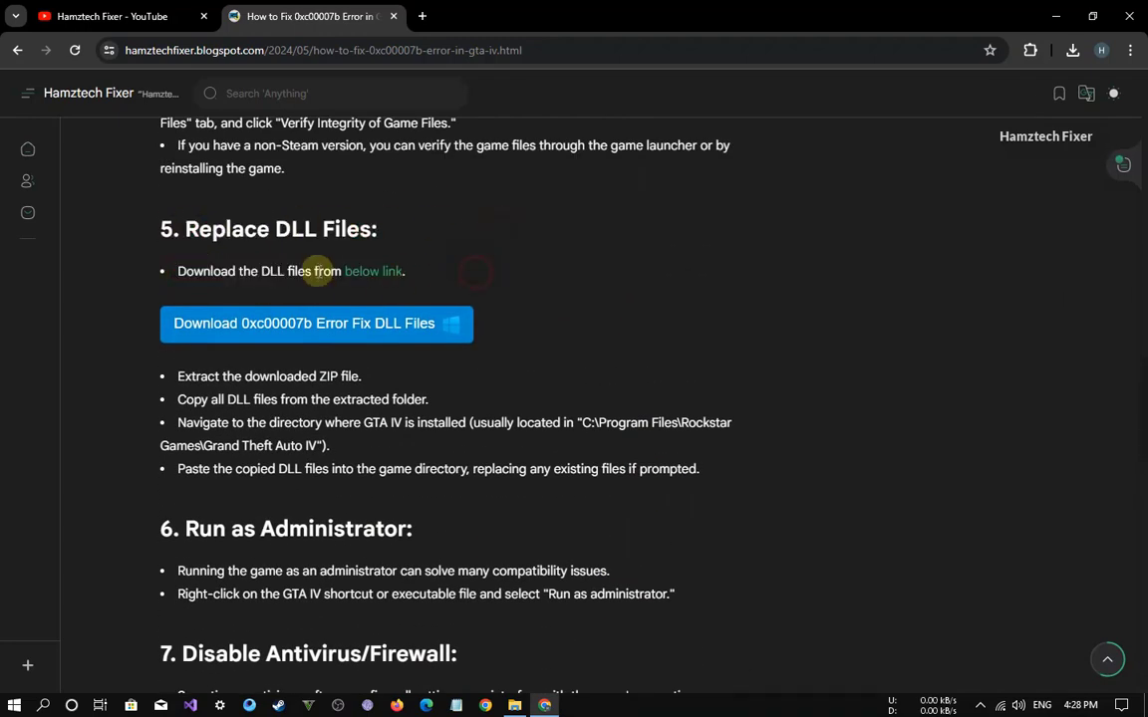
Step: Follow the DLL fix download link past the reCAPTCHA, closing each pop-up ad tab
{"action": "left_click", "coordinate": [367, 324]}
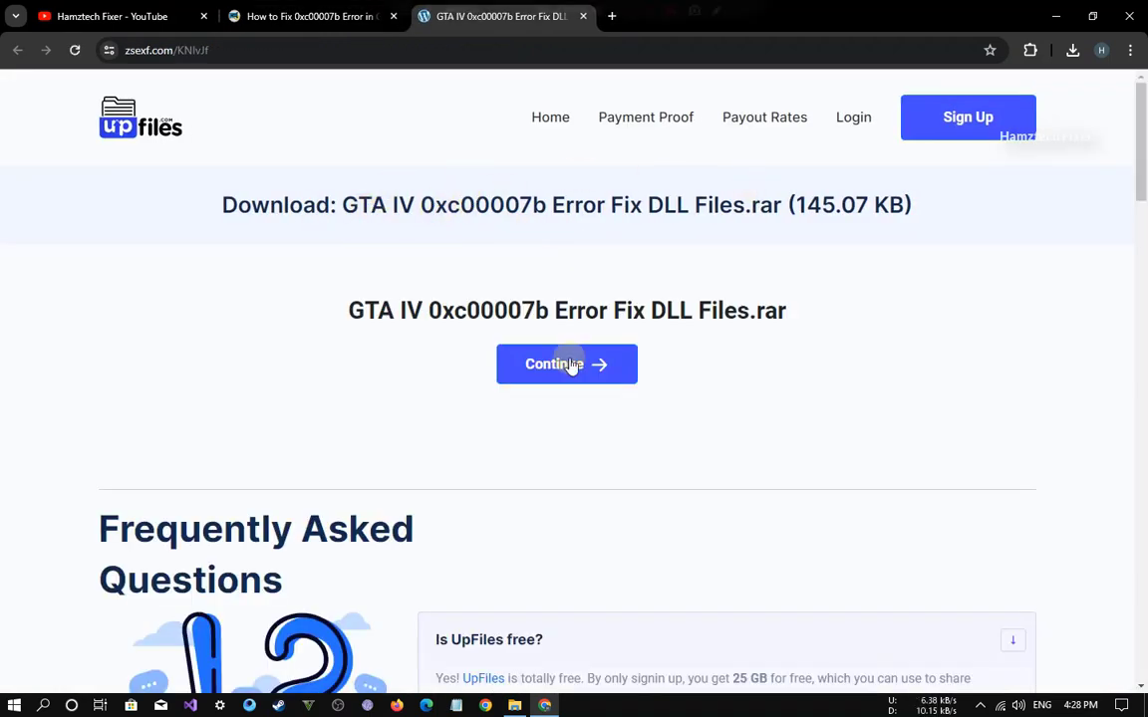
{"action": "left_click", "coordinate": [572, 367]}
{"action": "right_click", "coordinate": [504, 16]}
{"action": "left_click", "coordinate": [578, 305]}
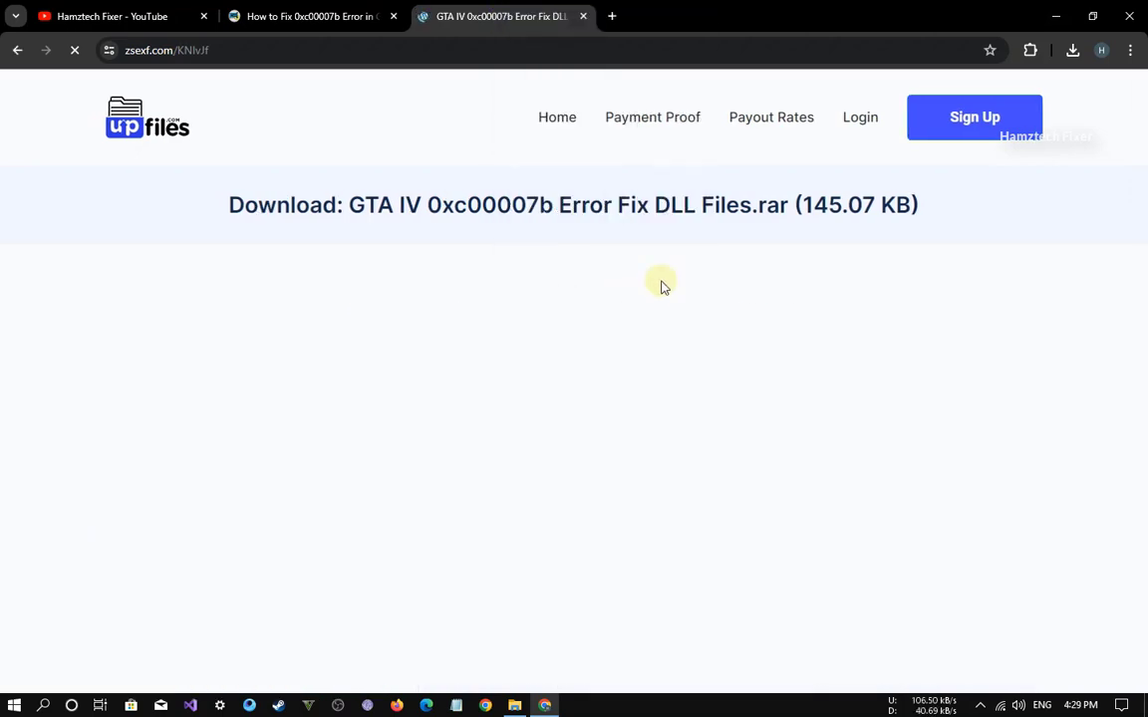
{"action": "left_click", "coordinate": [468, 373]}
{"action": "left_click", "coordinate": [513, 439]}
{"action": "right_click", "coordinate": [505, 16]}
{"action": "left_click", "coordinate": [583, 311]}
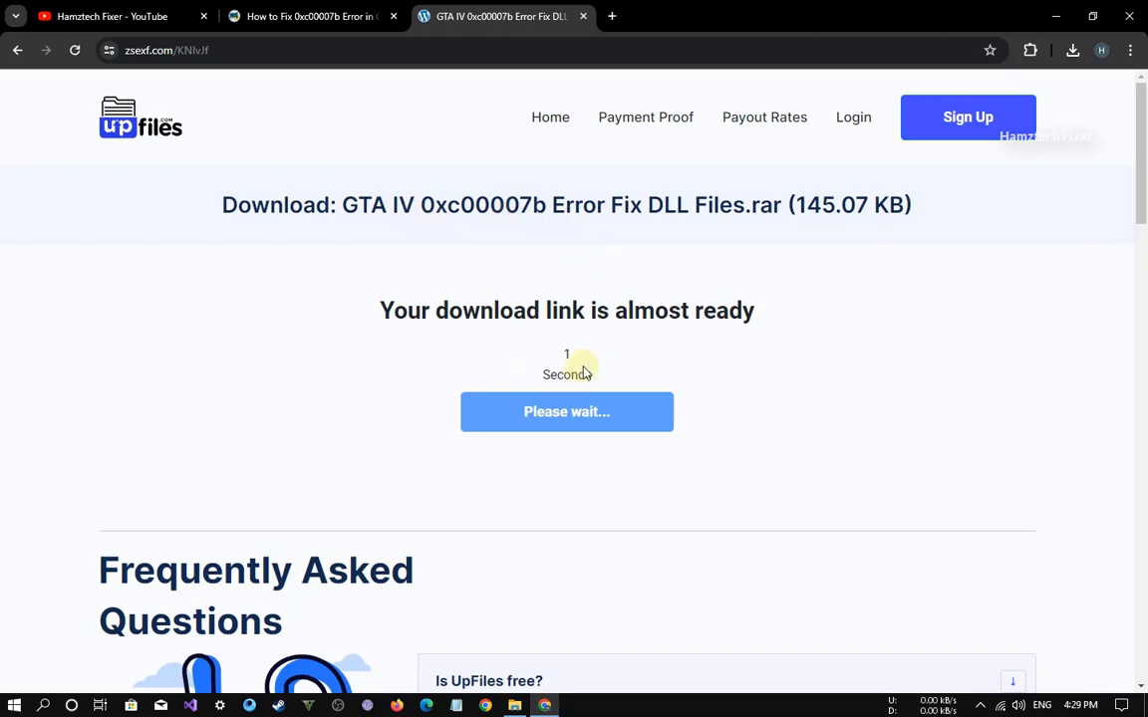
Step: Save the GTA IV DLL fix rar in the GTA IV fix folder and close tabs to the right
{"action": "left_click", "coordinate": [553, 412]}
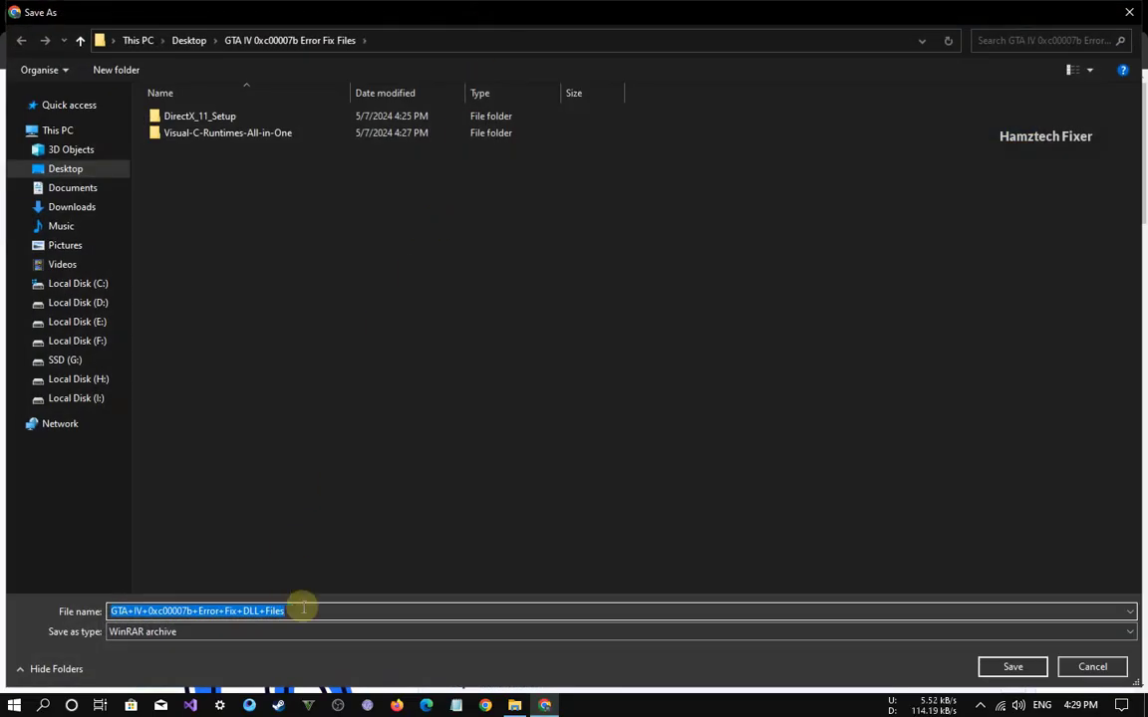
{"action": "left_click", "coordinate": [325, 611]}
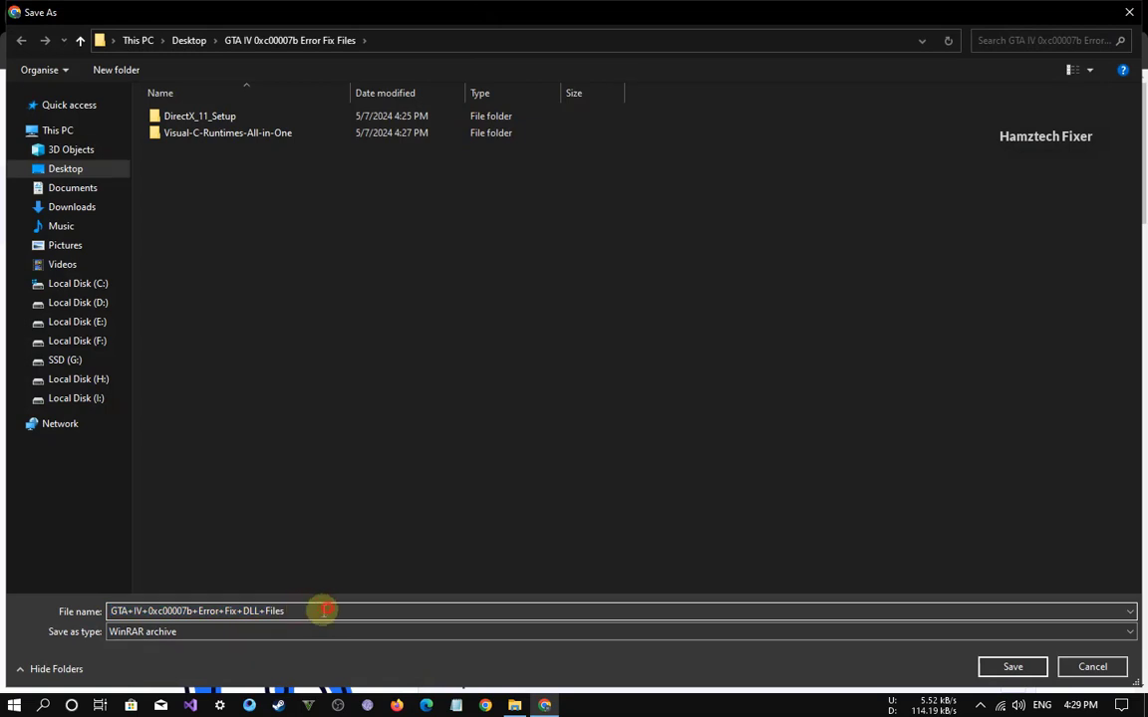
{"action": "left_click", "coordinate": [1013, 667]}
{"action": "right_click", "coordinate": [512, 18]}
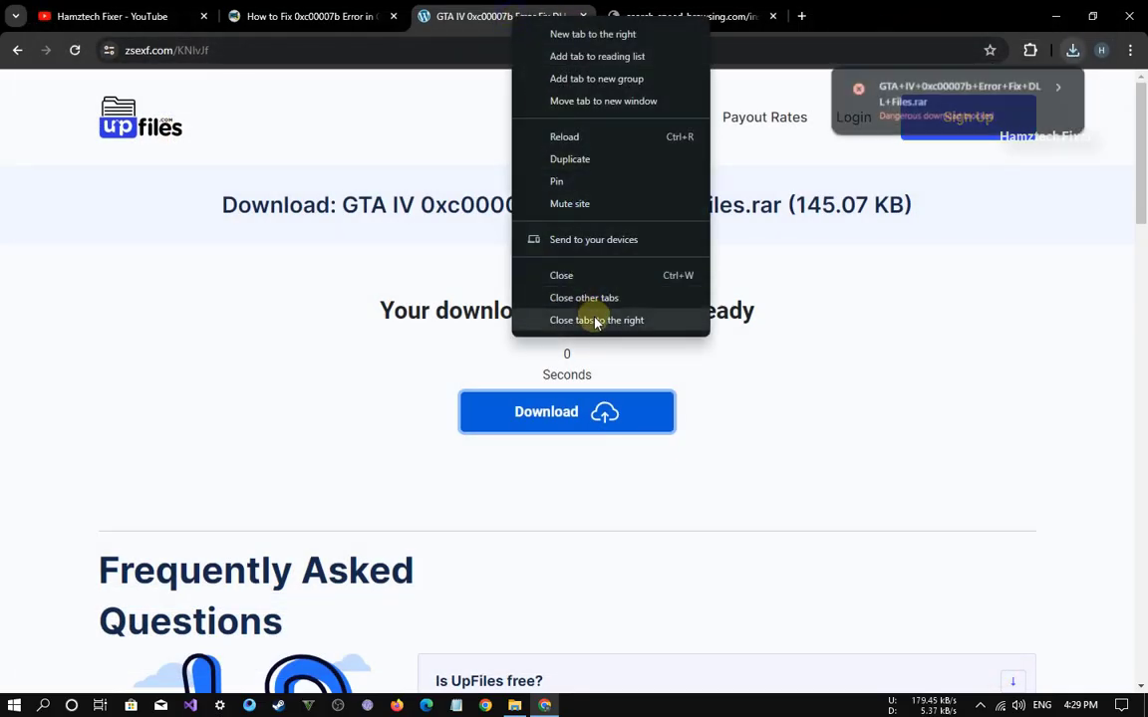
{"action": "left_click", "coordinate": [597, 320]}
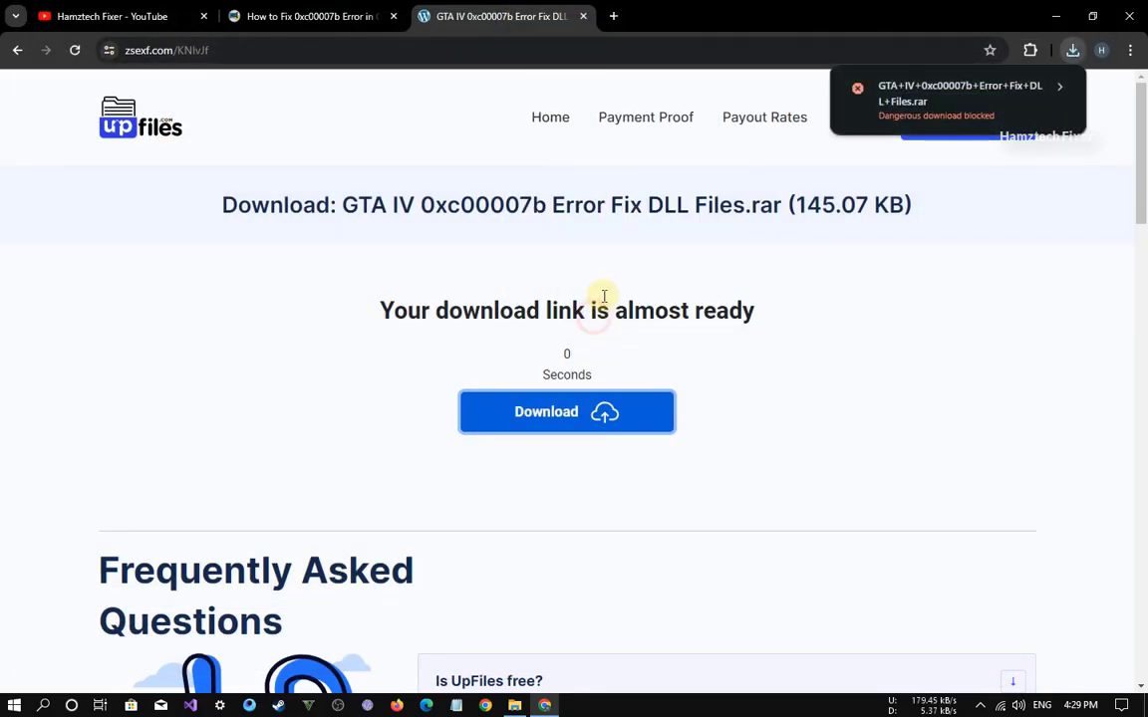
Step: On the Downloads page, keep the blocked DLL fix rar as a dangerous file so it finishes
{"action": "left_click", "coordinate": [1131, 49]}
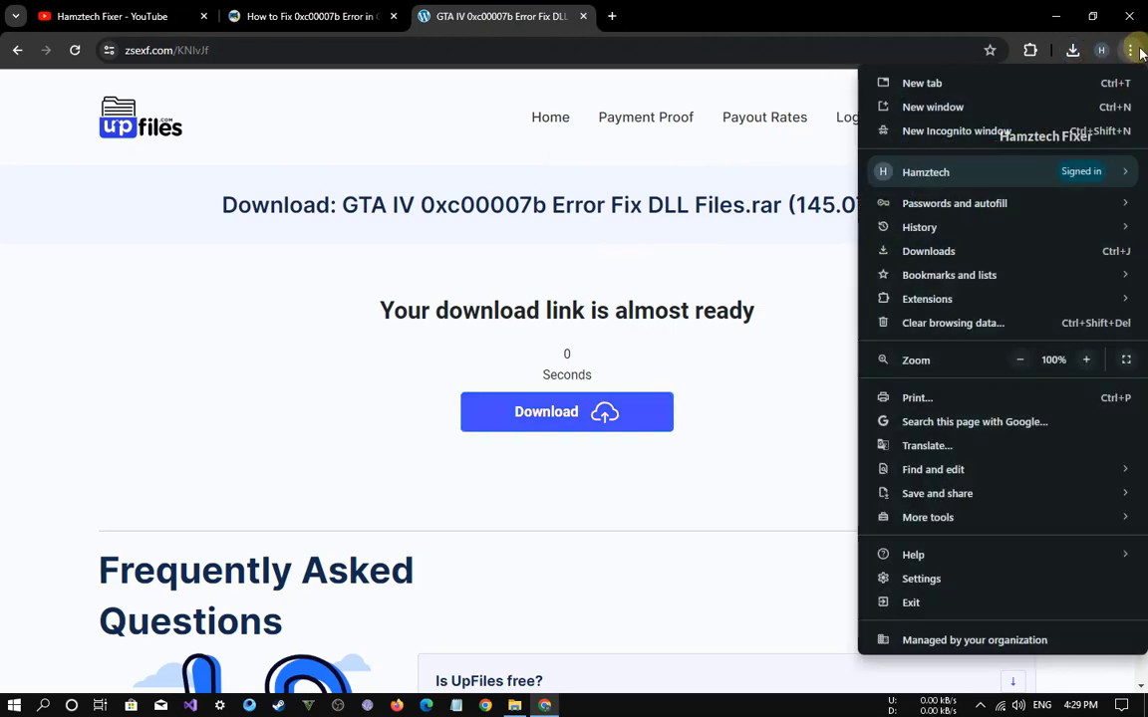
{"action": "left_click", "coordinate": [932, 252]}
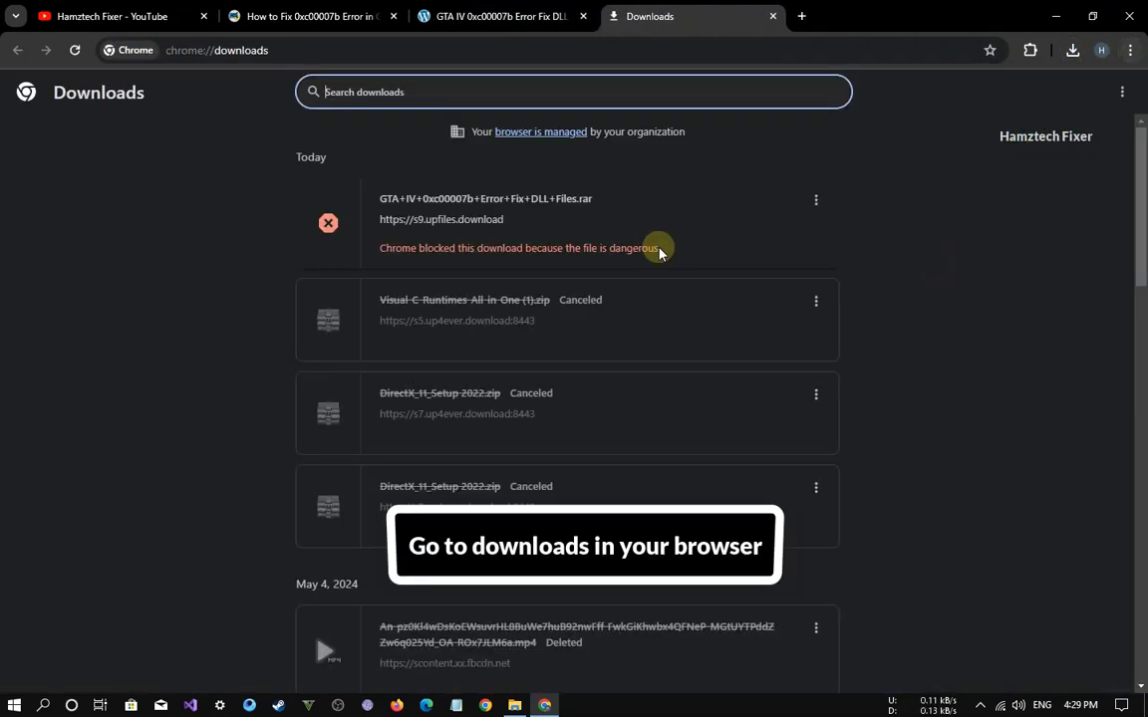
{"action": "left_click", "coordinate": [816, 201]}
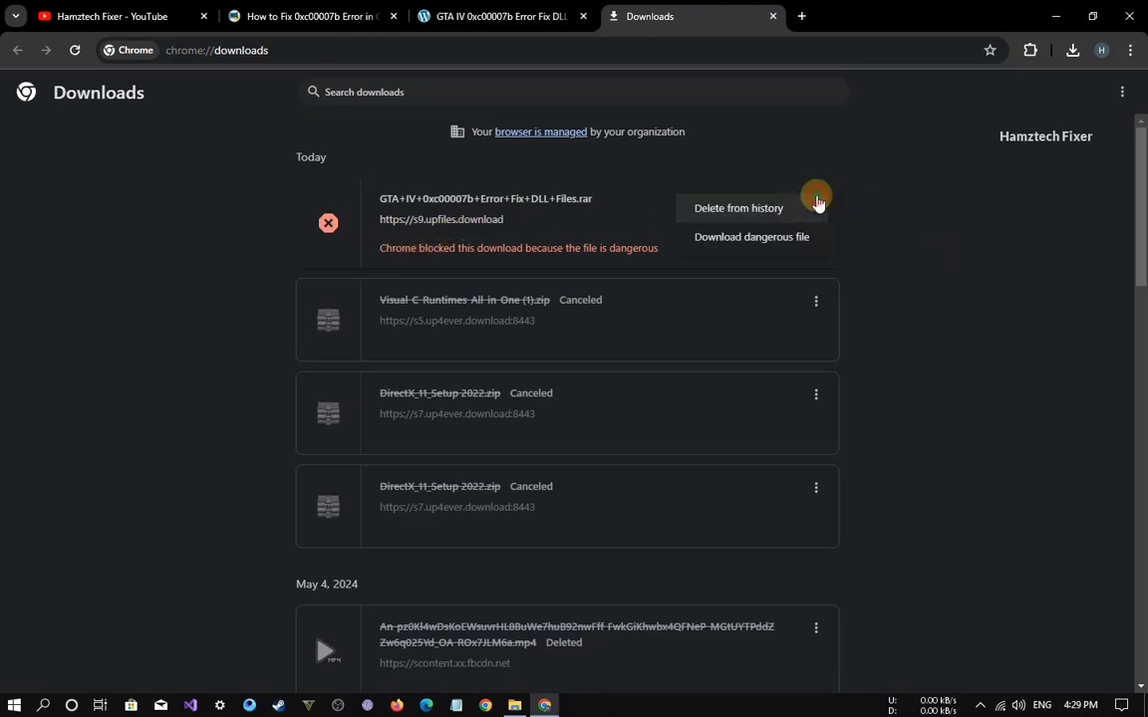
{"action": "left_click", "coordinate": [729, 245]}
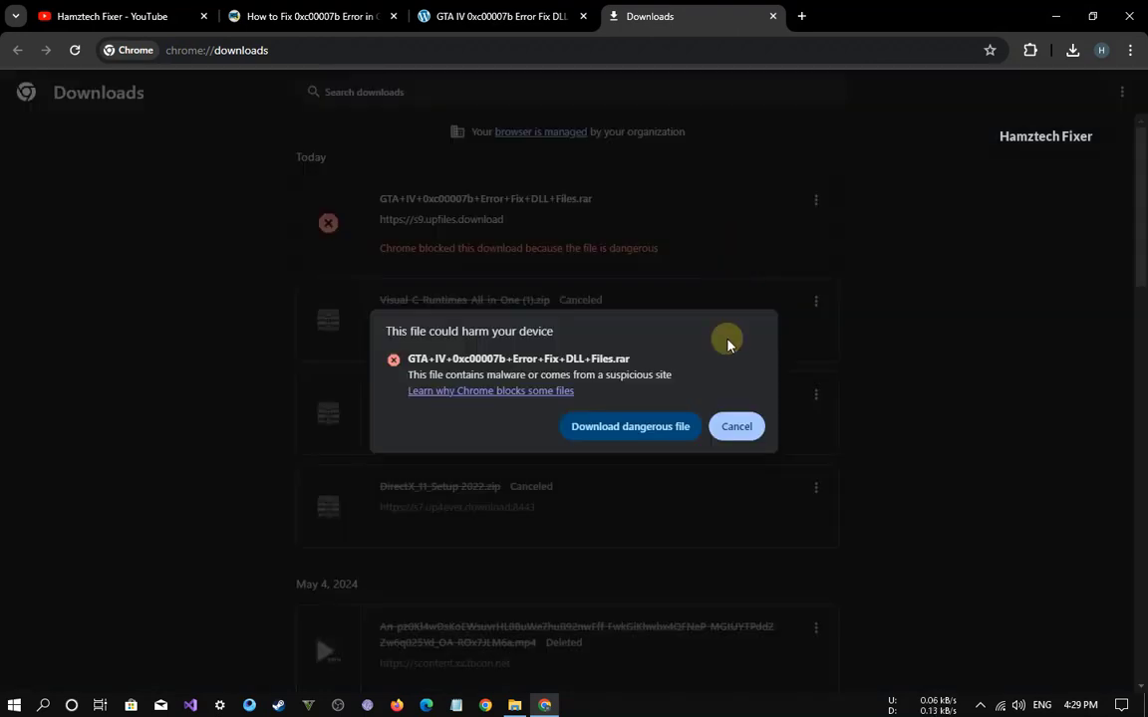
{"action": "left_click", "coordinate": [627, 439]}
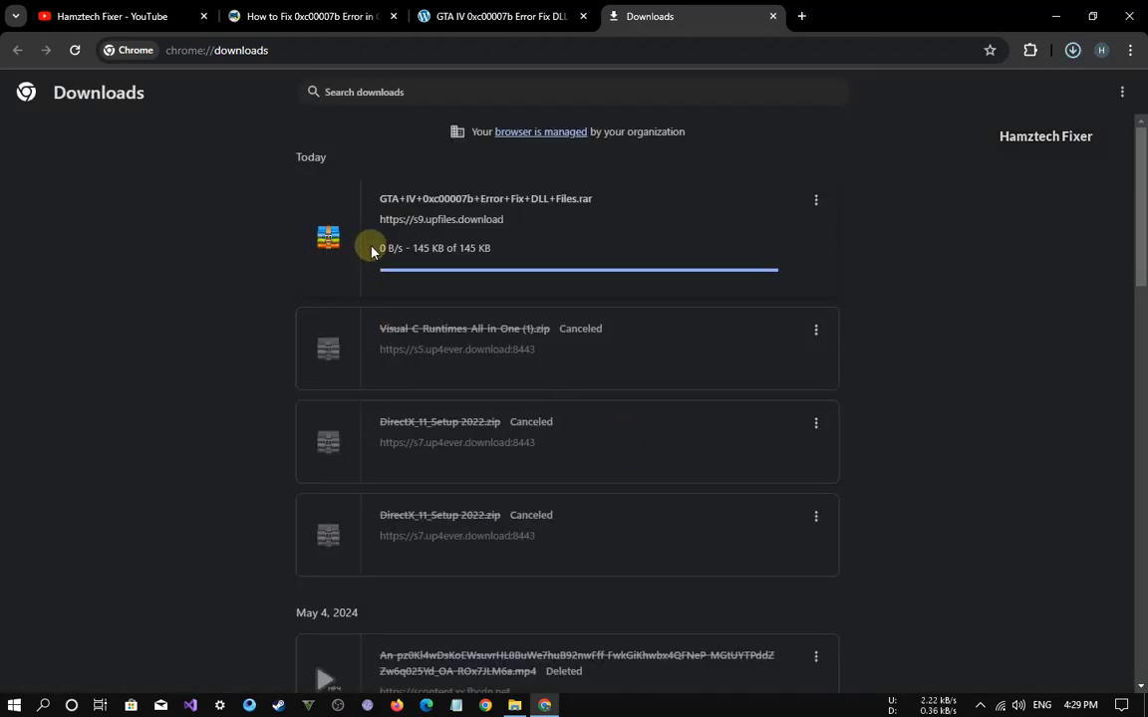
Step: Extract the DLL fix archive in the GTA IV fix files folder and open the extracted folder
{"action": "left_click", "coordinate": [1057, 15]}
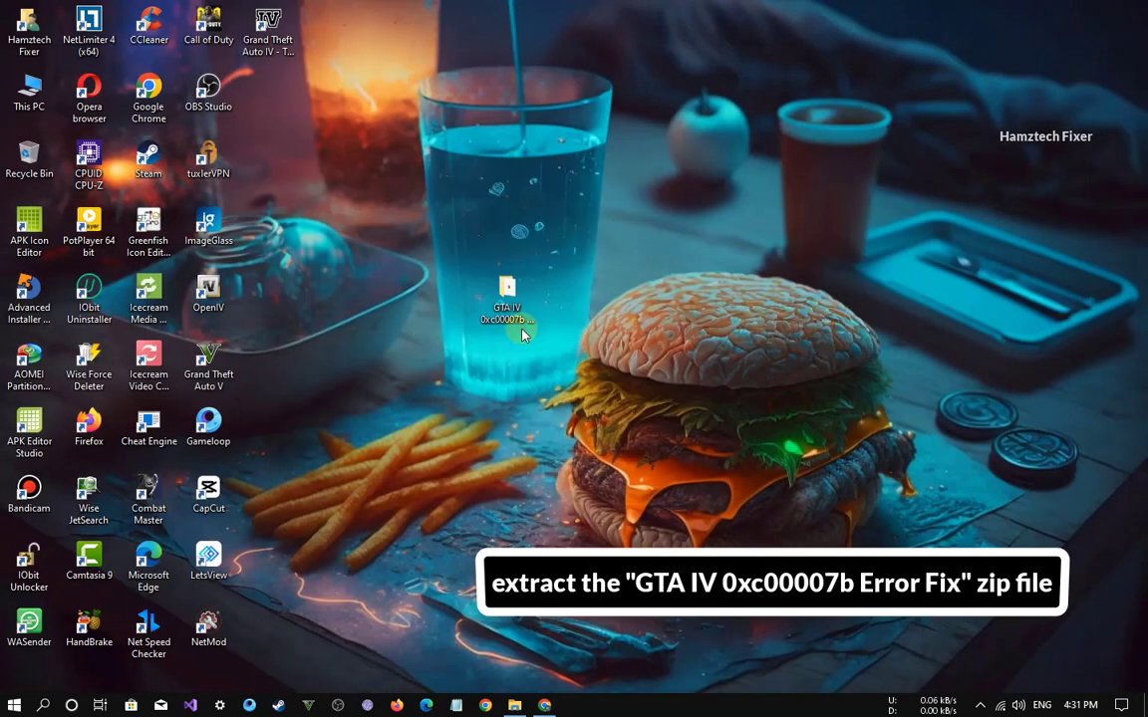
{"action": "double_click", "coordinate": [508, 299]}
{"action": "left_click", "coordinate": [648, 305]}
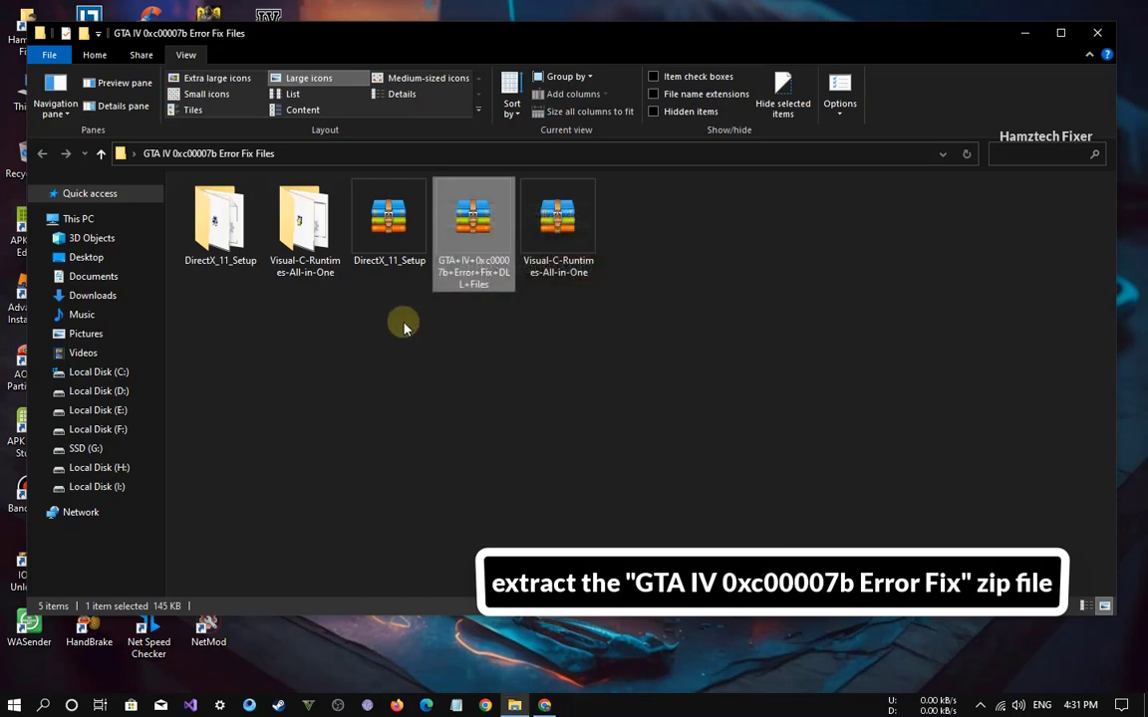
{"action": "double_click", "coordinate": [638, 224]}
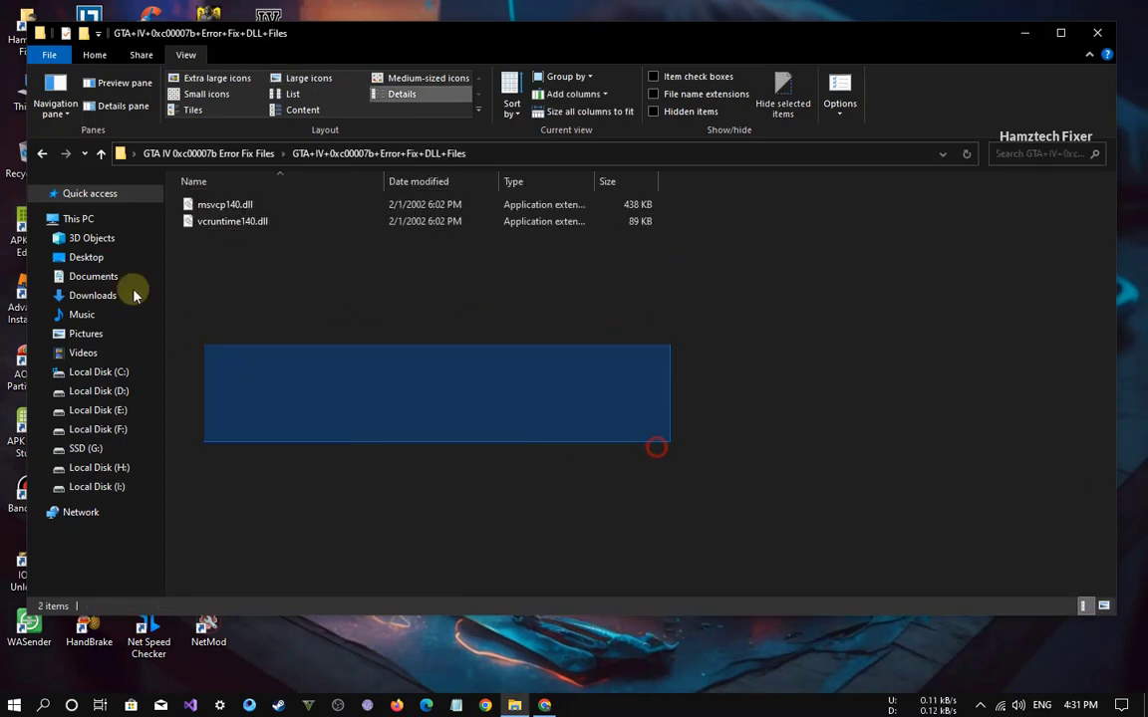
{"action": "left_click_drag", "start_coordinate": [407, 44], "coordinate": [804, 76]}
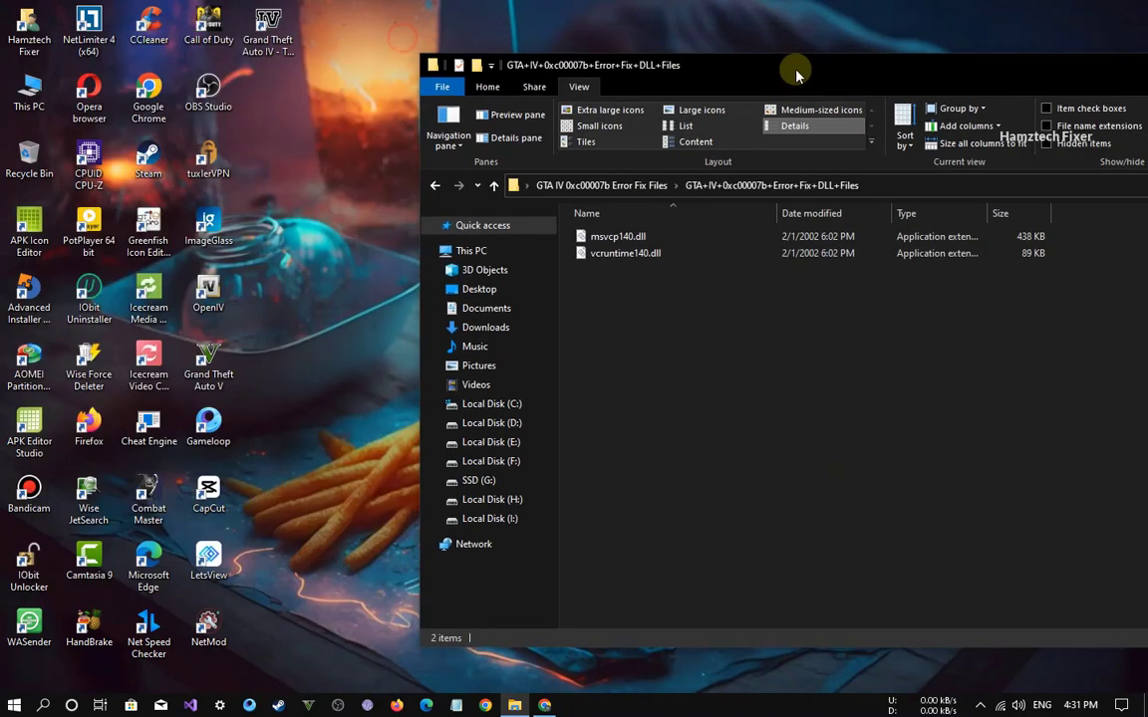
Step: Copy msvcp140.dll and vcruntime140.dll from the extracted DLL fix folder
{"action": "key", "text": "ctrl+a"}
{"action": "right_click", "coordinate": [619, 240]}
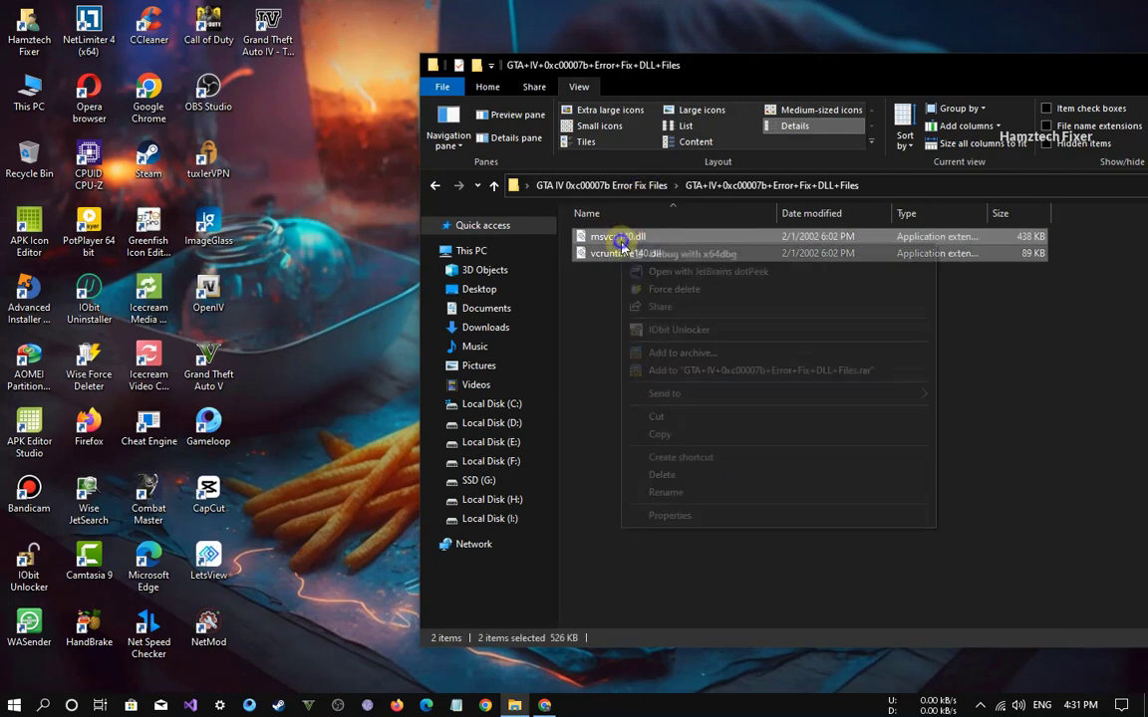
{"action": "left_click", "coordinate": [650, 436]}
{"action": "left_click", "coordinate": [267, 38]}
{"action": "left_click_drag", "start_coordinate": [819, 78], "coordinate": [641, 78]}
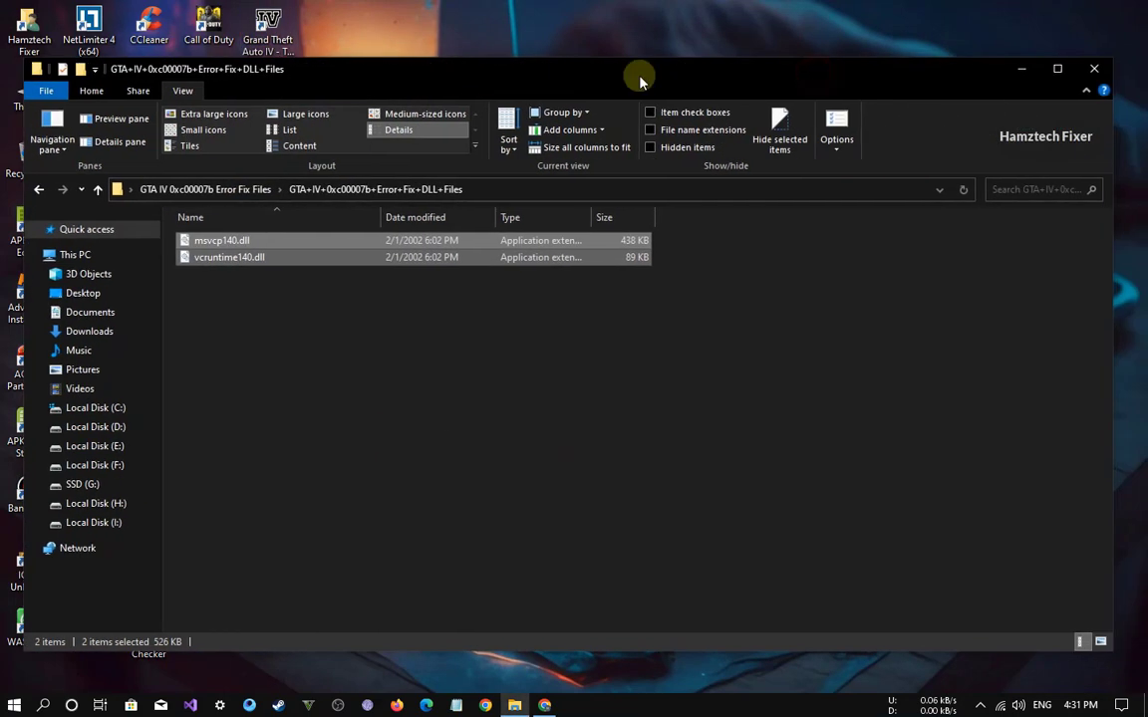
{"action": "right_click", "coordinate": [510, 237]}
{"action": "left_click", "coordinate": [538, 439]}
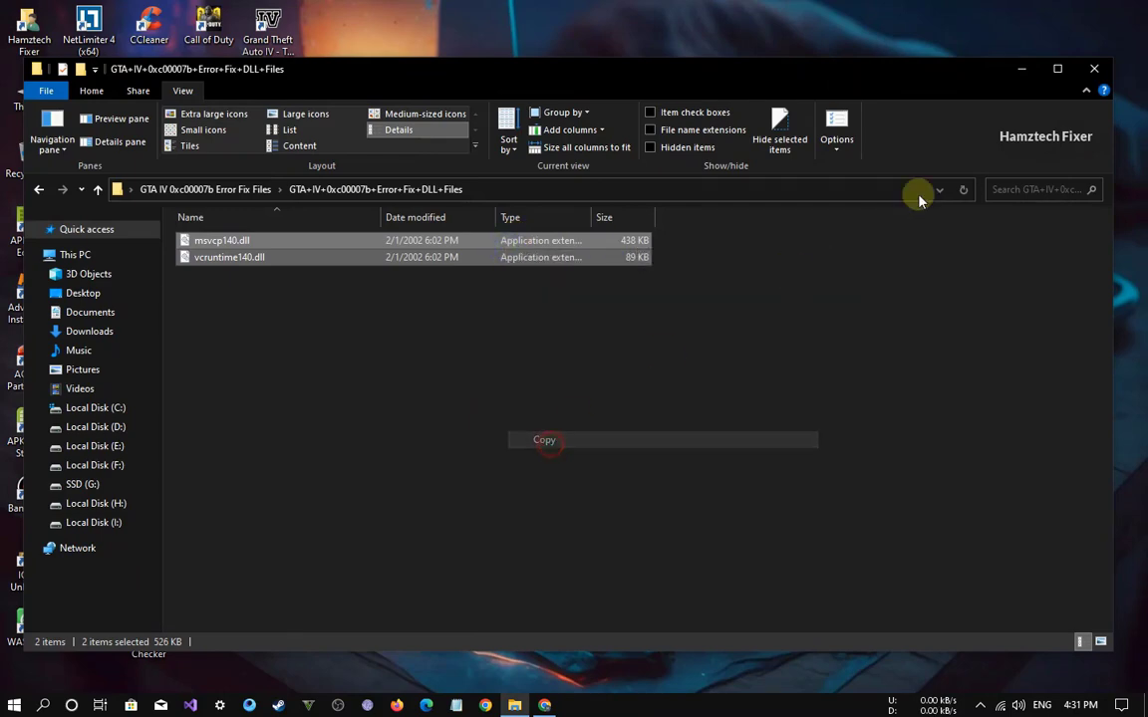
{"action": "left_click", "coordinate": [1021, 70]}
Step: Paste msvcp140.dll and vcruntime140.dll into the GTA IV install folder, replacing the existing files
{"action": "right_click", "coordinate": [265, 32]}
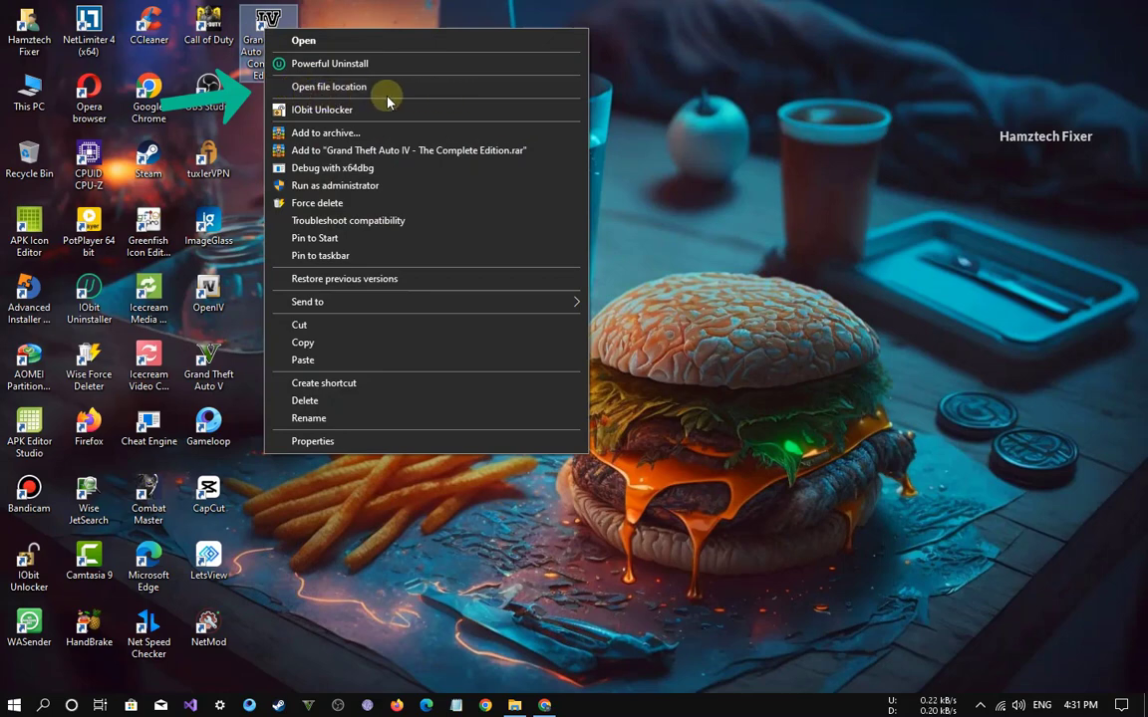
{"action": "left_click", "coordinate": [342, 90]}
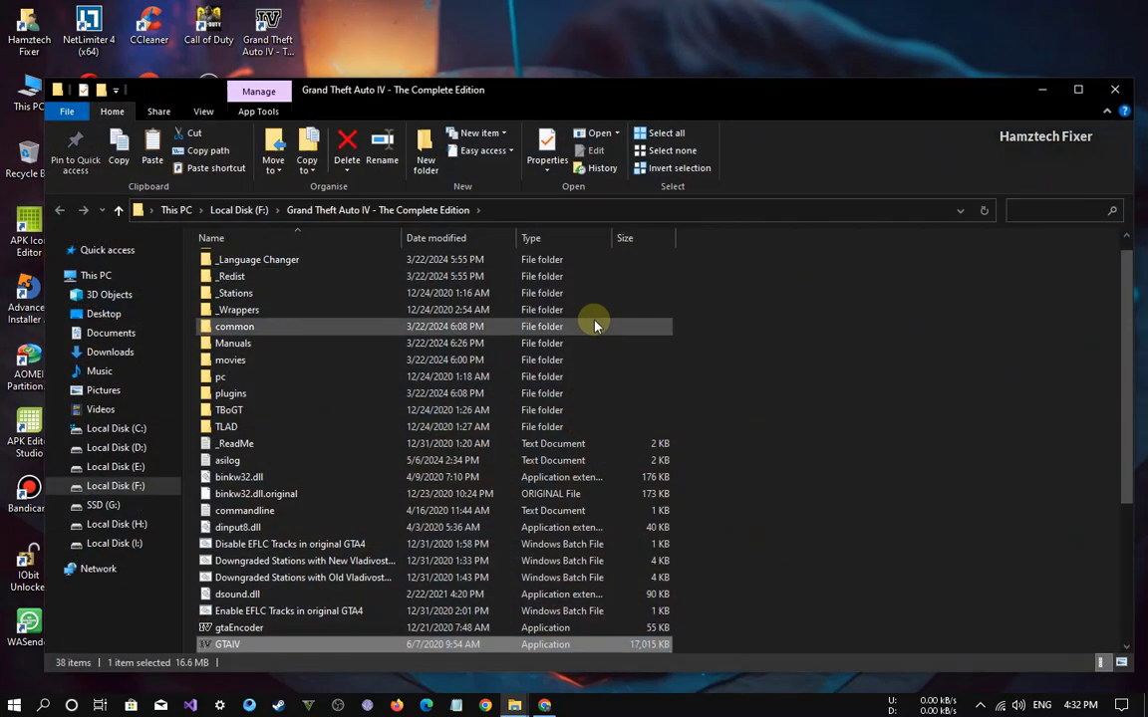
{"action": "mouse_move", "coordinate": [582, 103]}
{"action": "left_mouse_down"}
{"action": "mouse_move", "coordinate": [626, 50]}
{"action": "mouse_move", "coordinate": [598, 36]}
{"action": "left_mouse_up"}
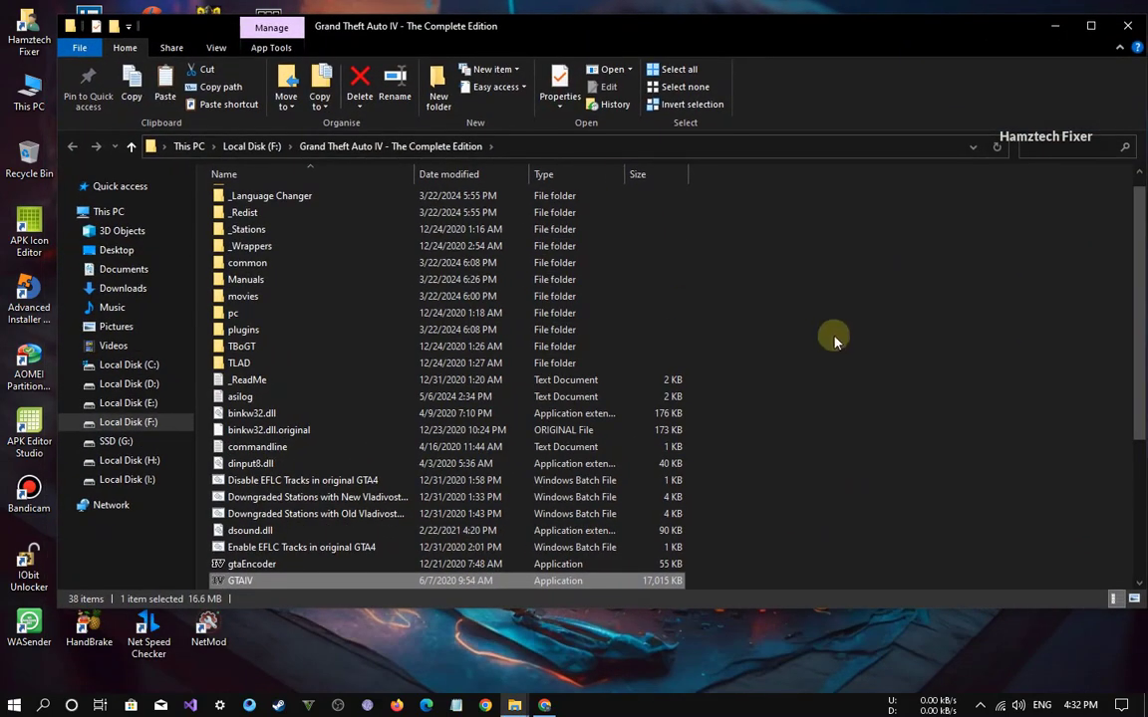
{"action": "right_click", "coordinate": [819, 274]}
{"action": "left_click", "coordinate": [858, 385]}
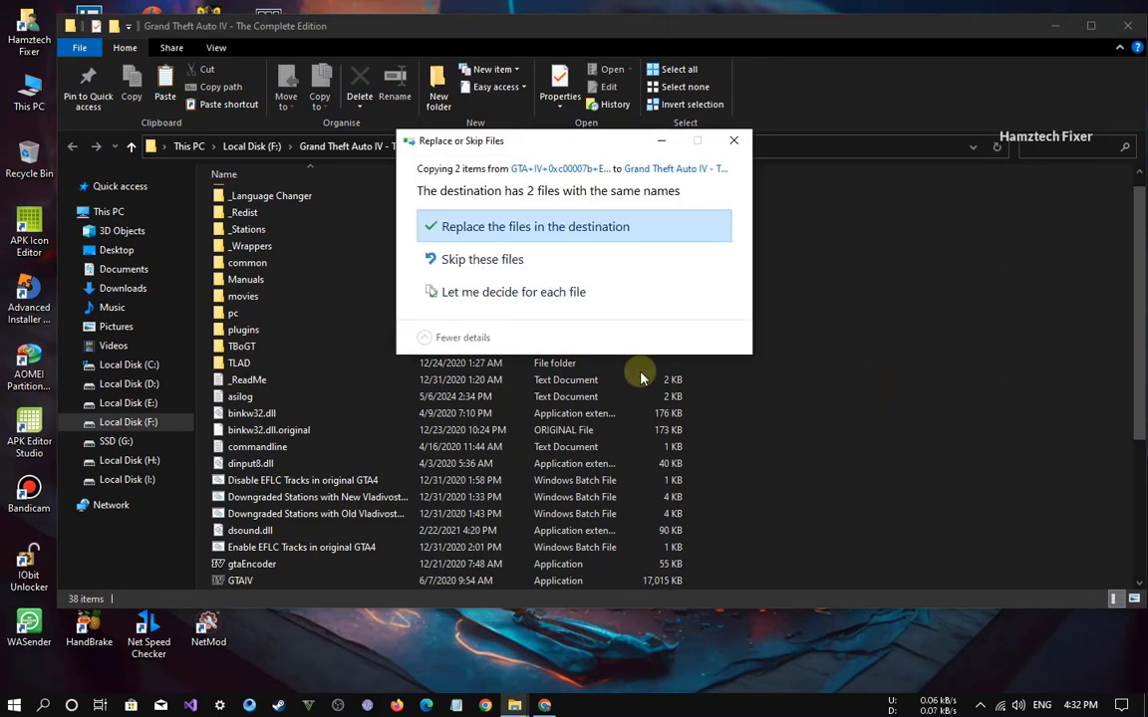
{"action": "left_click", "coordinate": [578, 228]}
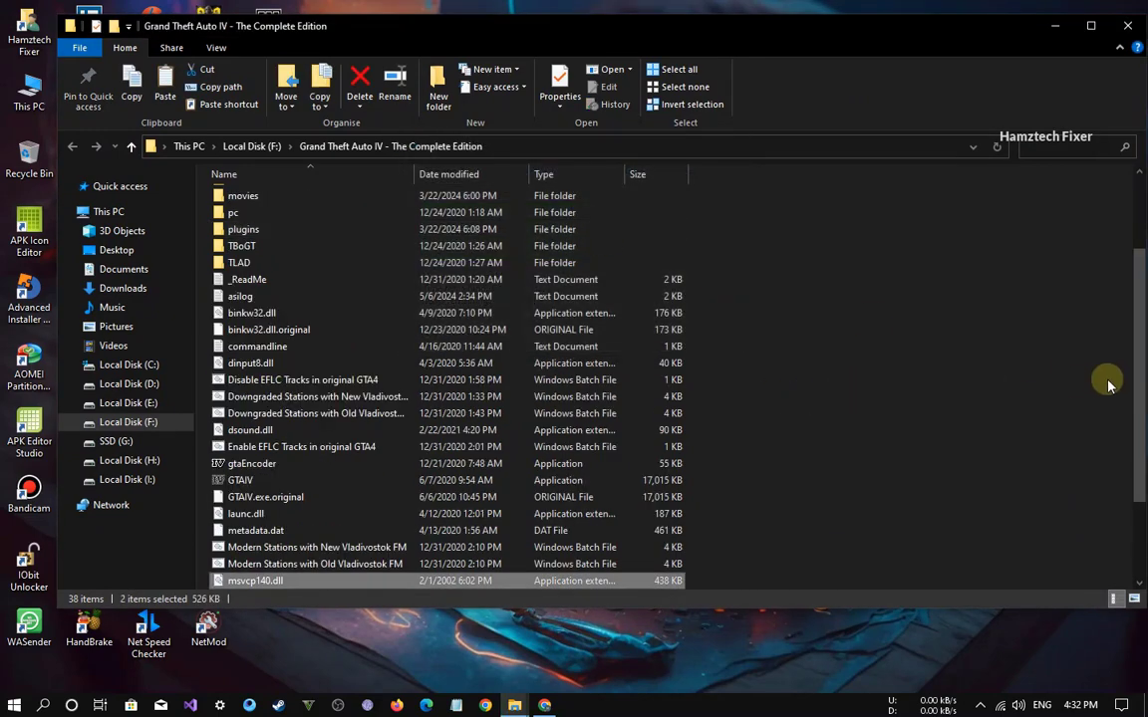
{"action": "left_click_drag", "start_coordinate": [1136, 378], "coordinate": [1063, 546]}
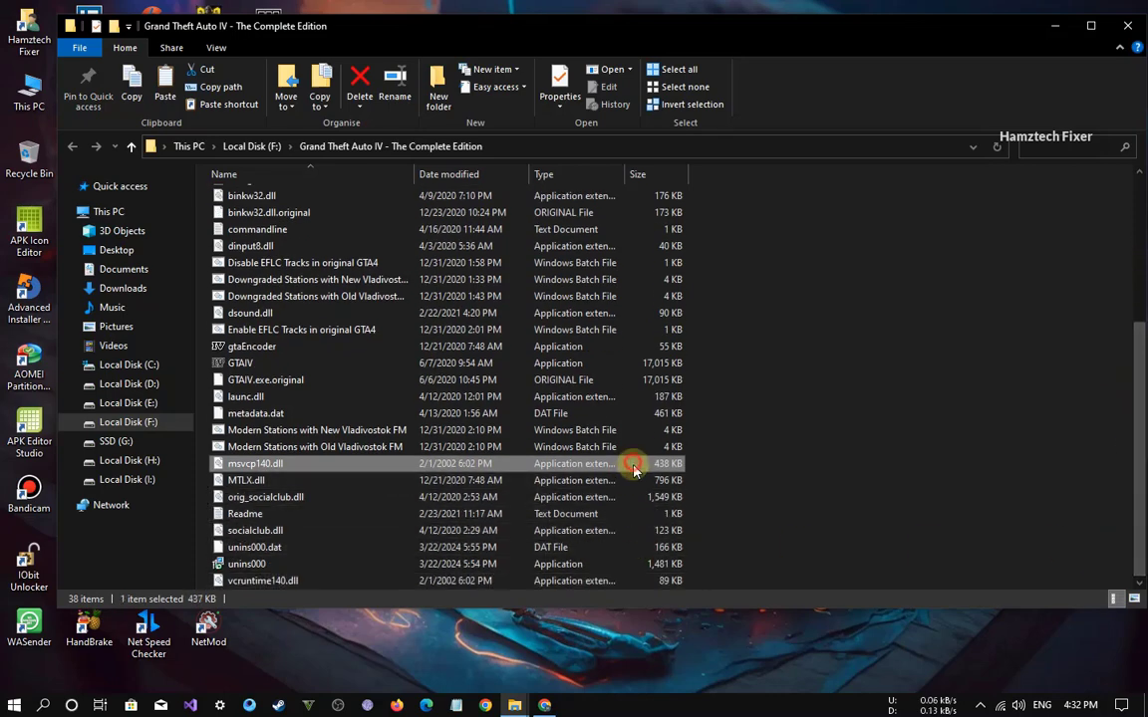
{"action": "left_click", "coordinate": [809, 535]}
{"action": "left_click", "coordinate": [1042, 16]}
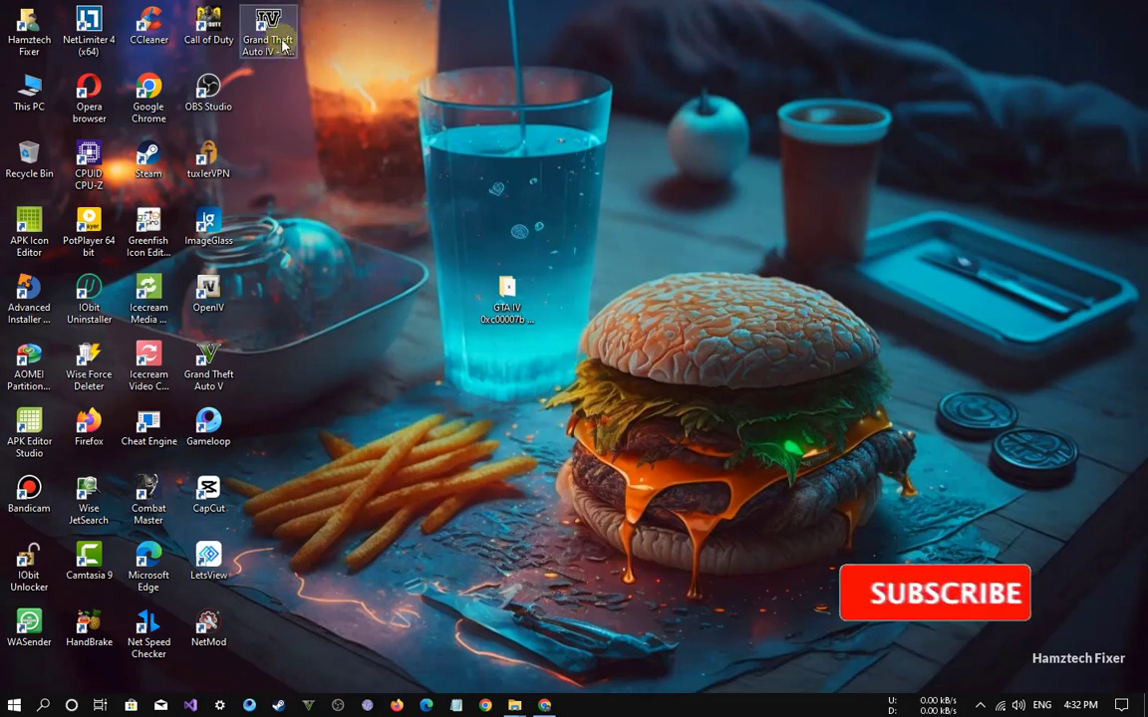
Step: Start Grand Theft Auto IV from its shortcut and launcher, then return to the Windows desktop
{"action": "double_click", "coordinate": [267, 35]}
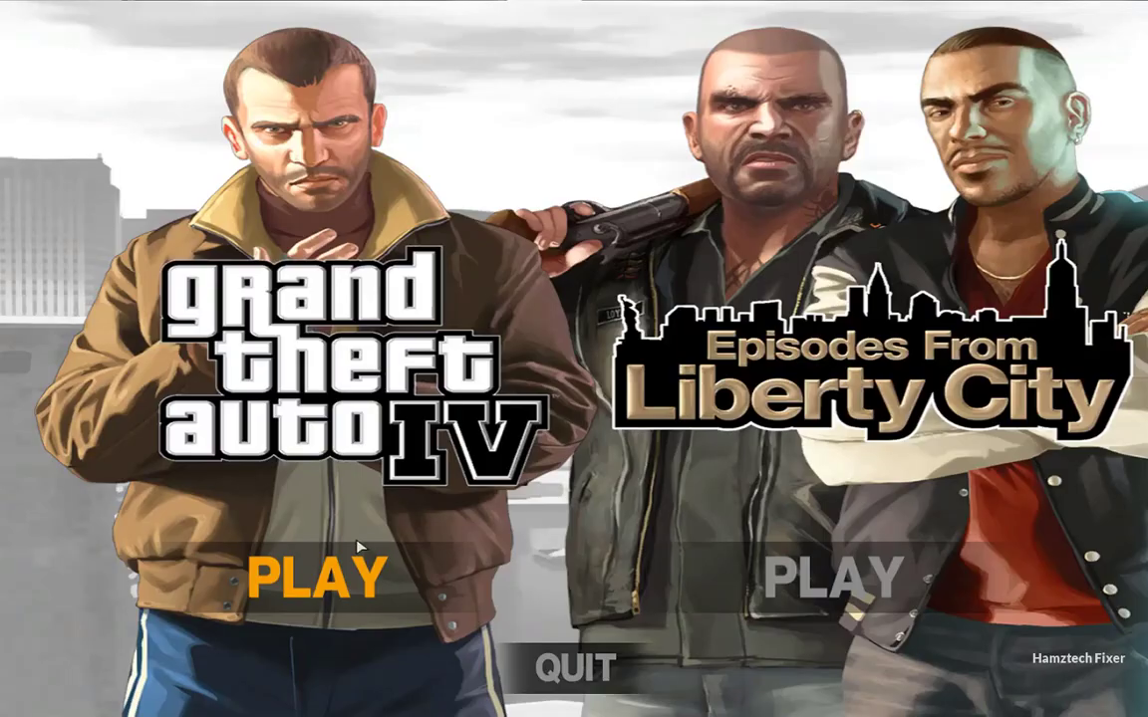
{"action": "left_click", "coordinate": [333, 583]}
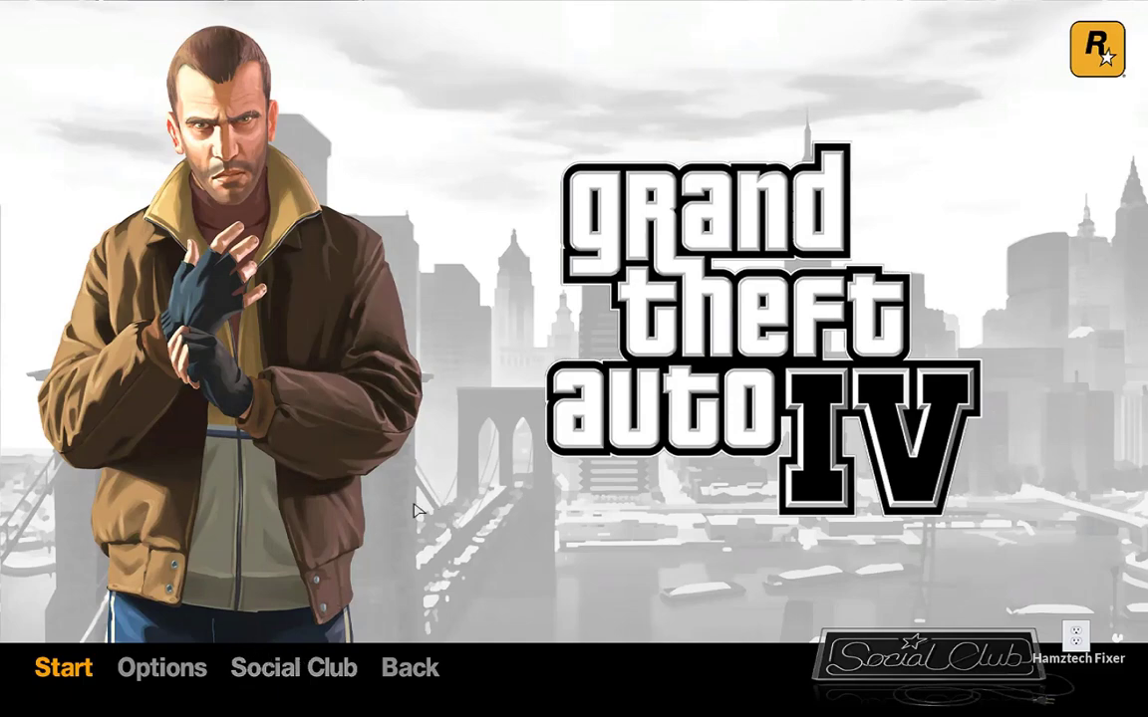
{"action": "key", "text": "super"}
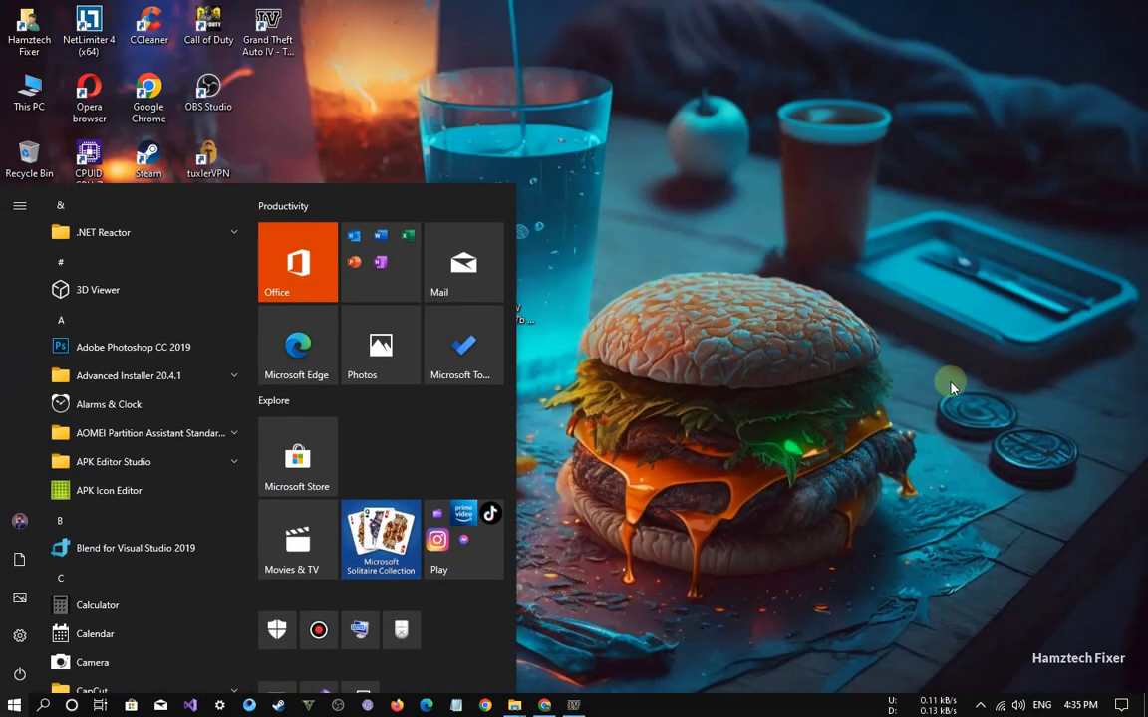
Step: Restore the GTA IV window, walk out of the apartment and drive a car
{"action": "left_click", "coordinate": [656, 518]}
{"action": "mouse_move", "coordinate": [574, 705]}
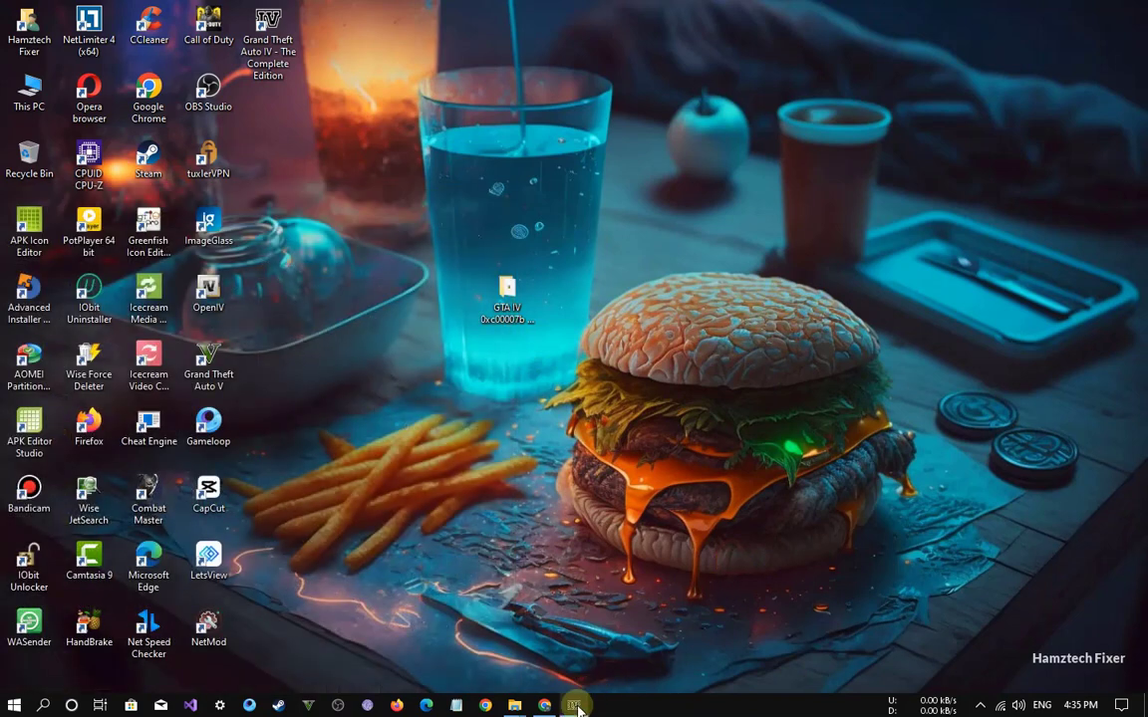
{"action": "left_click", "coordinate": [586, 614]}
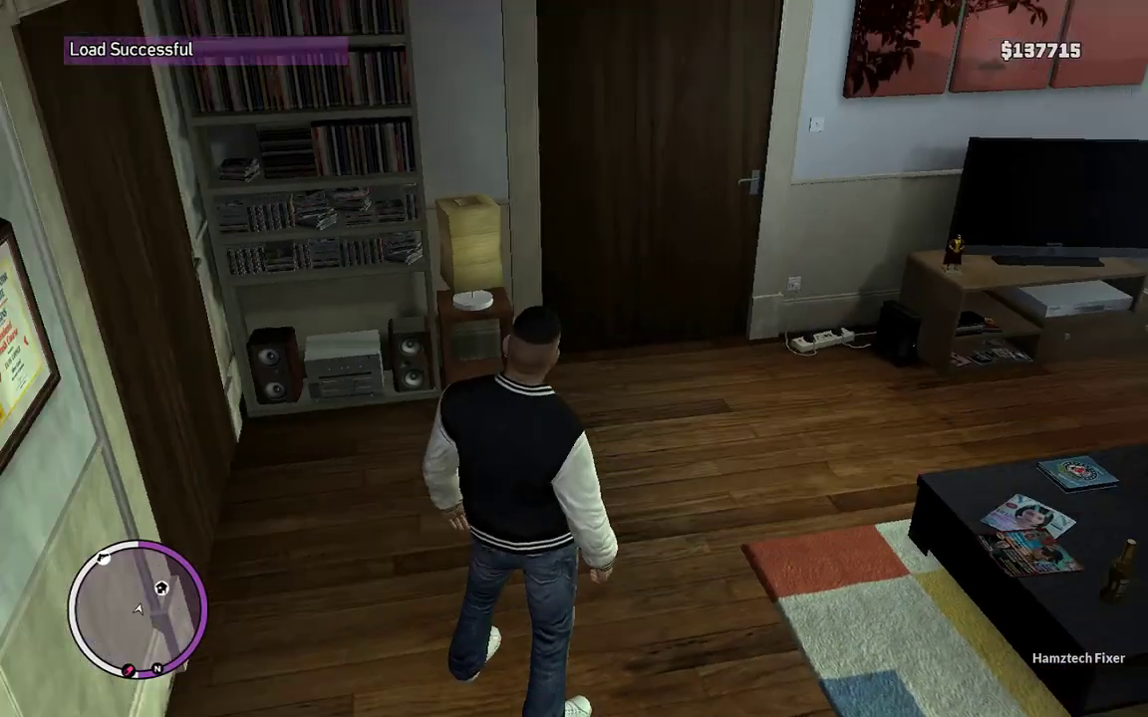
{"action": "key", "text": "w"}
{"action": "key", "text": "w"}
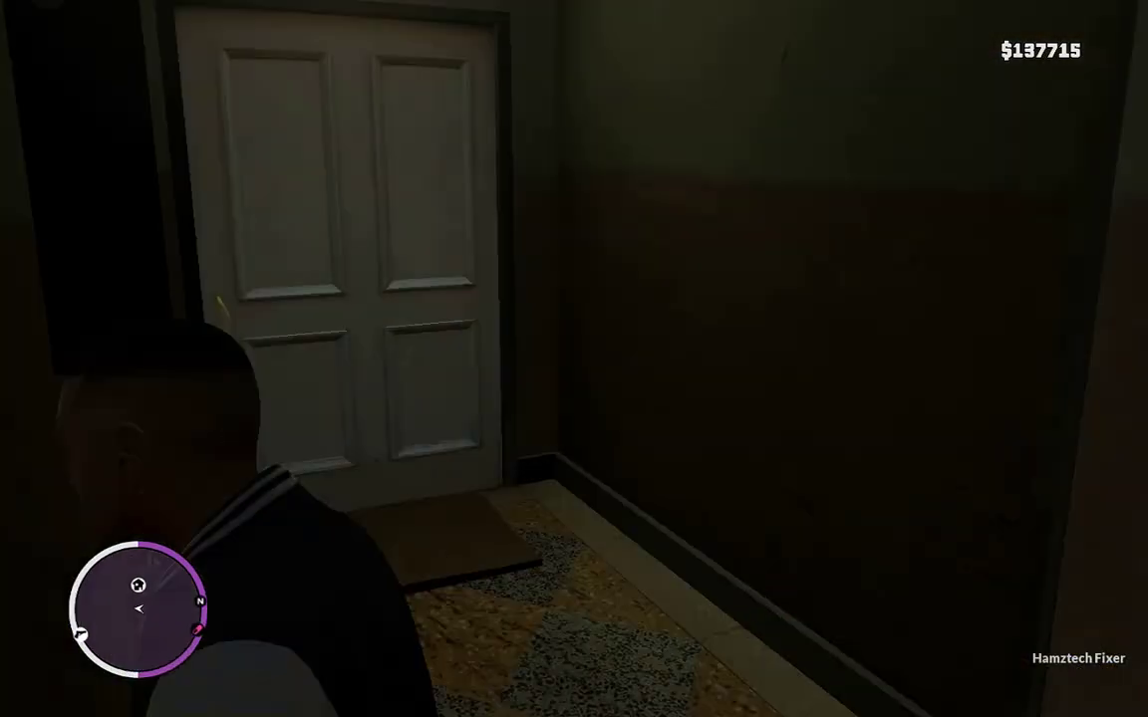
{"action": "key", "text": "w"}
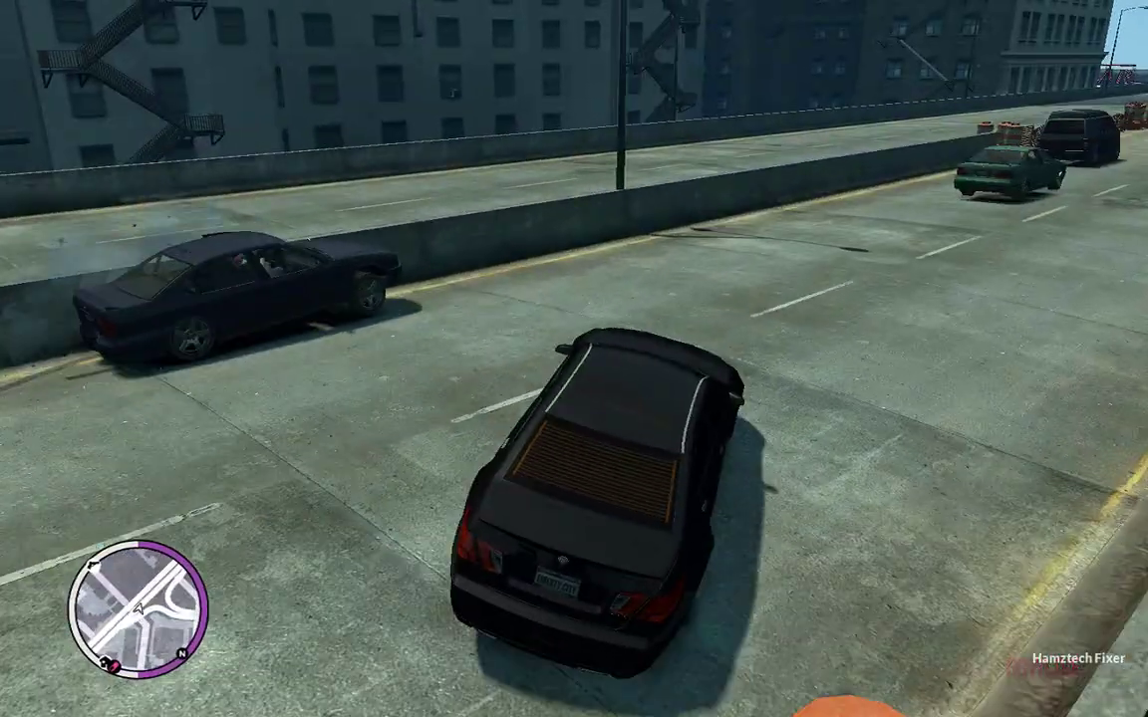
{"action": "key", "text": "a"}
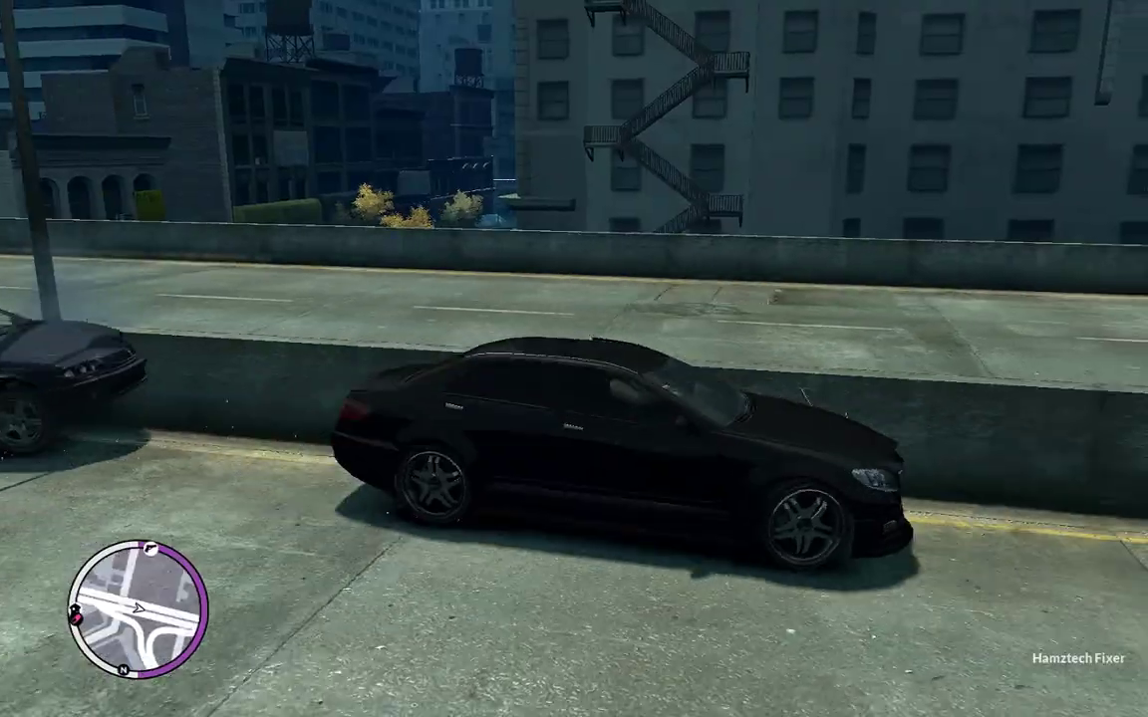